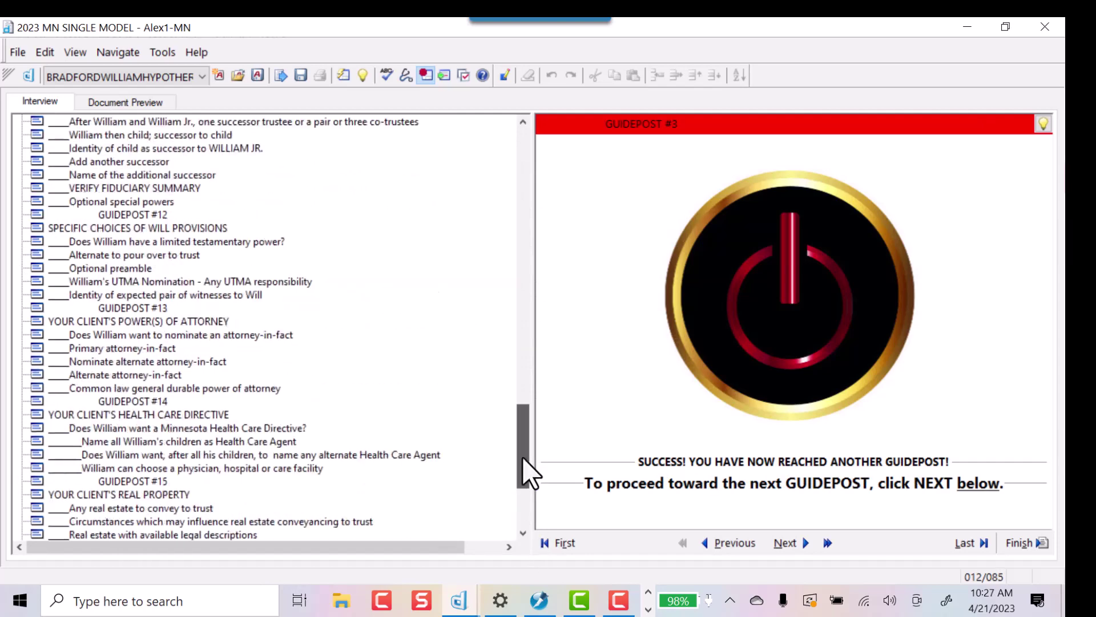
Return to the interview's opening dialog through the outline and collapse the outline so the dialog fills the window
{"action": "left_click", "coordinate": [53, 121]}
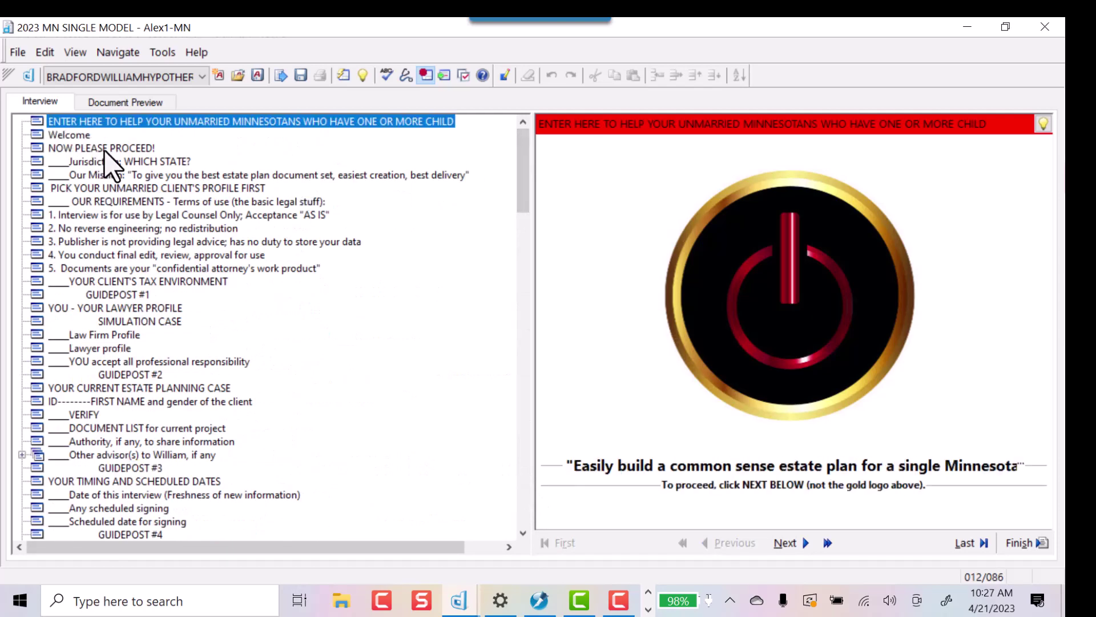
{"action": "left_click_drag", "start_coordinate": [533, 224], "coordinate": [16, 276]}
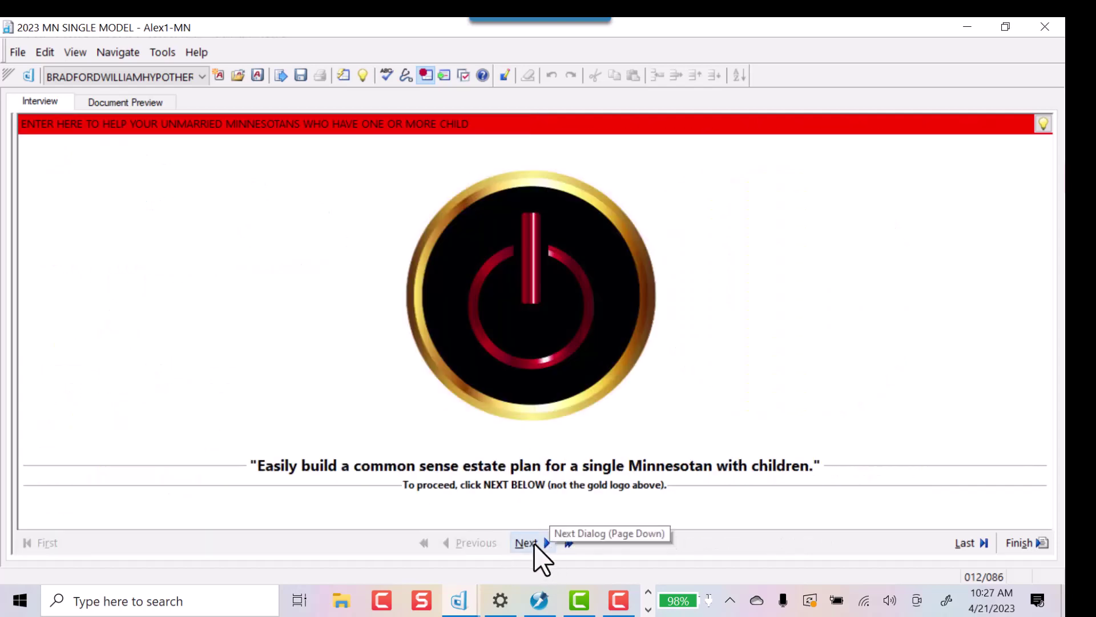
Begin the interview by going past the opening and Welcome dialogs, choosing Start and continuing to the jurisdiction dialog
{"action": "left_click", "coordinate": [547, 542]}
{"action": "left_click", "coordinate": [550, 546]}
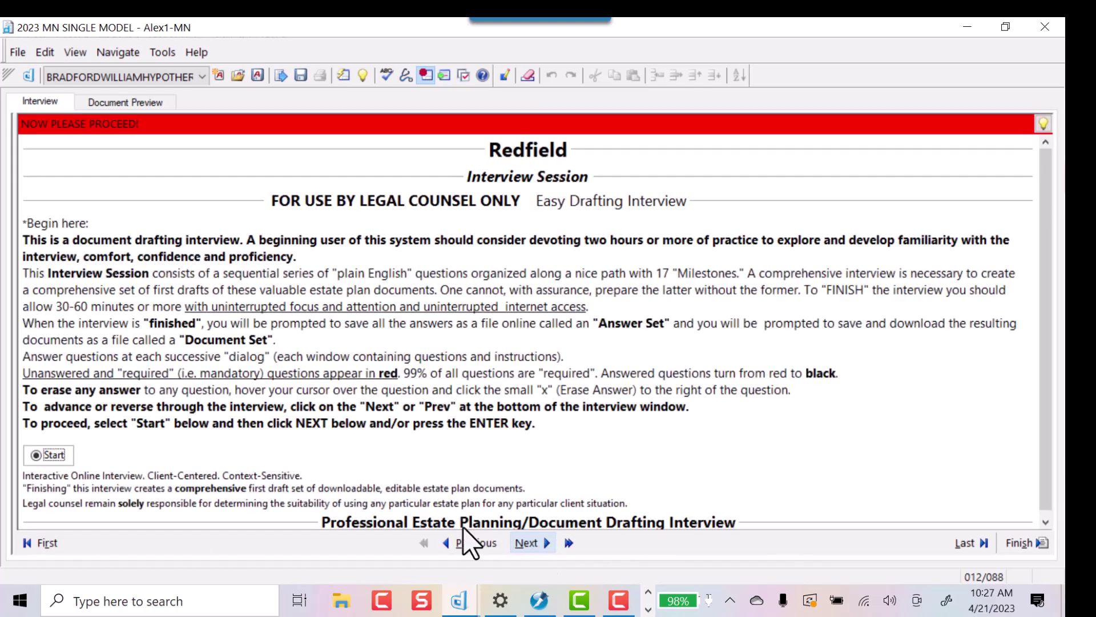
{"action": "left_click", "coordinate": [39, 457]}
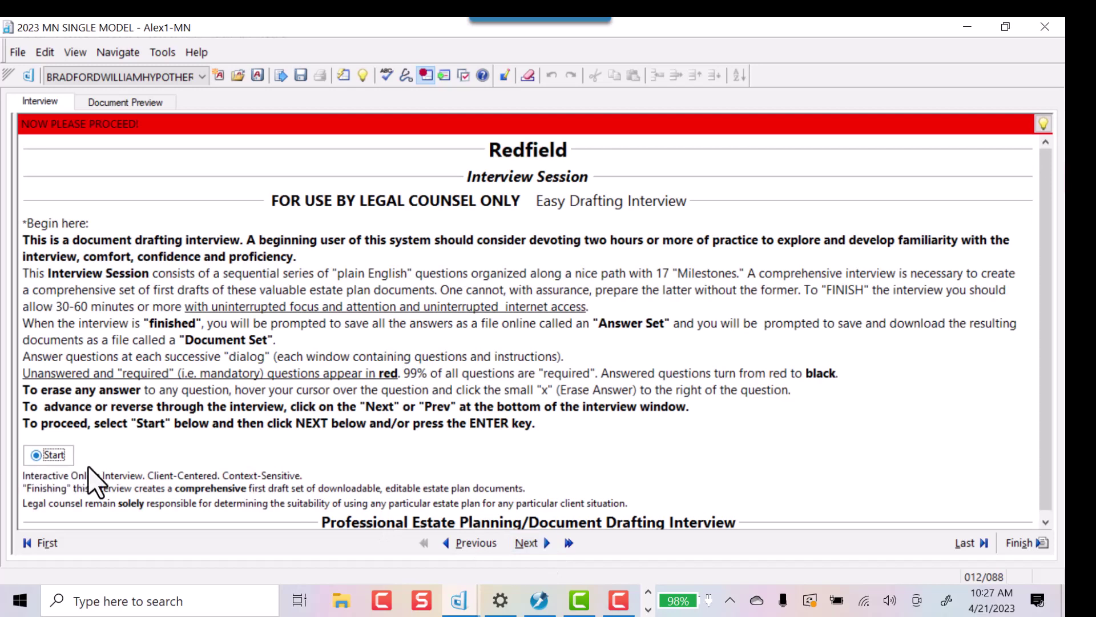
{"action": "left_click", "coordinate": [522, 544]}
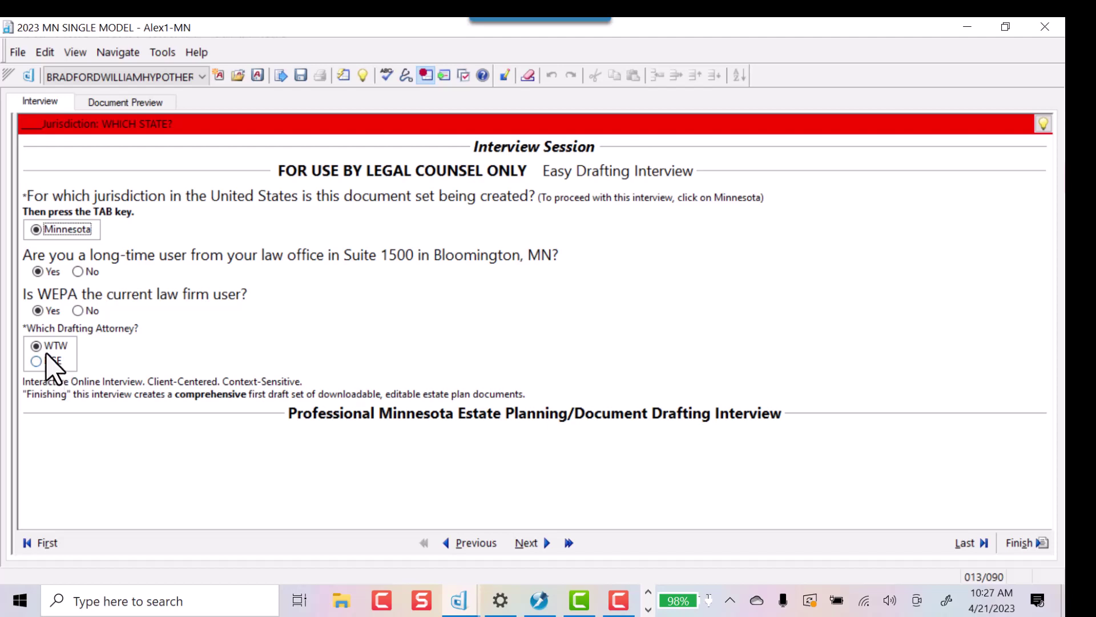
Accept the existing answers for the Minnesota jurisdiction, the mission and the single-person client profile with multiple children
{"action": "left_click", "coordinate": [547, 543]}
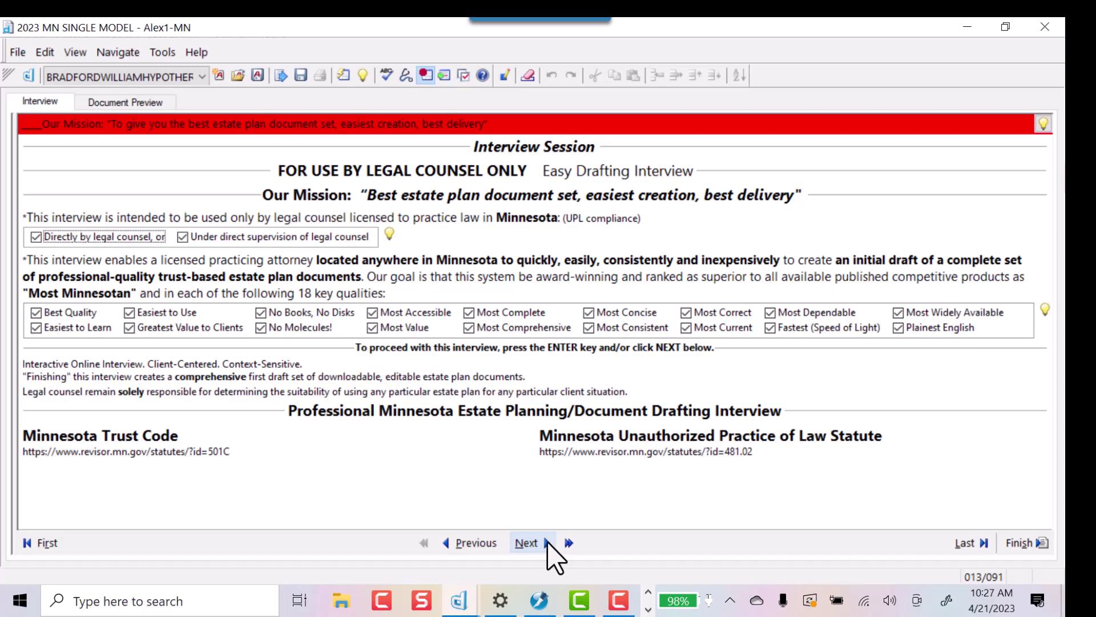
{"action": "left_click", "coordinate": [547, 544]}
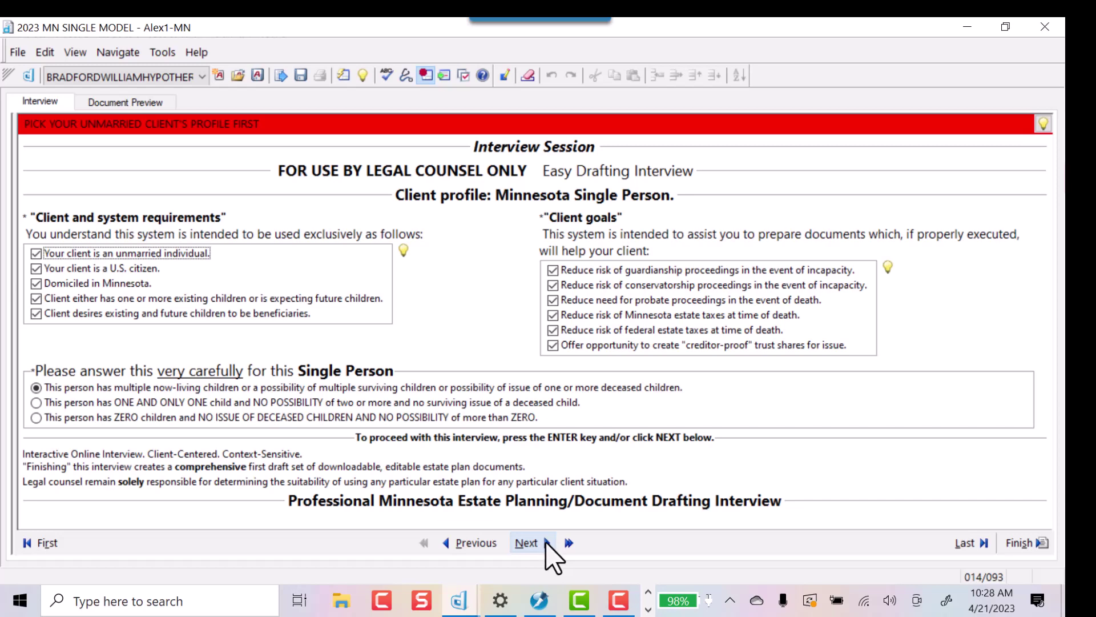
{"action": "left_click", "coordinate": [547, 544]}
Go through the requirements and accept all five terms-of-use and privacy dialogs with Yes, continuing to the client's tax environment
{"action": "left_click", "coordinate": [547, 544]}
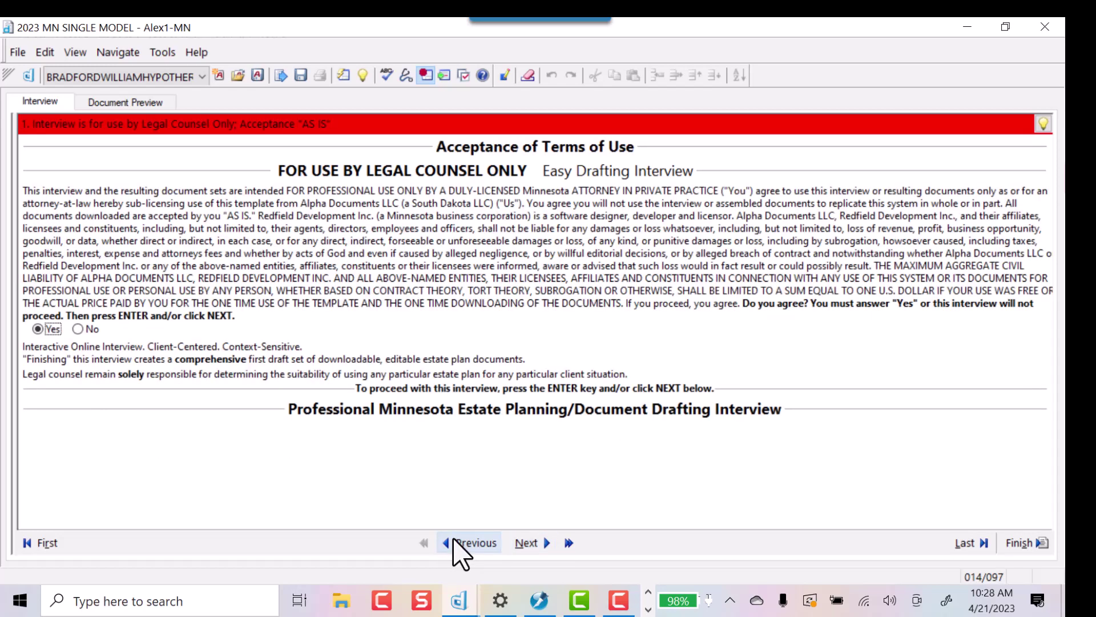
{"action": "left_click", "coordinate": [547, 544]}
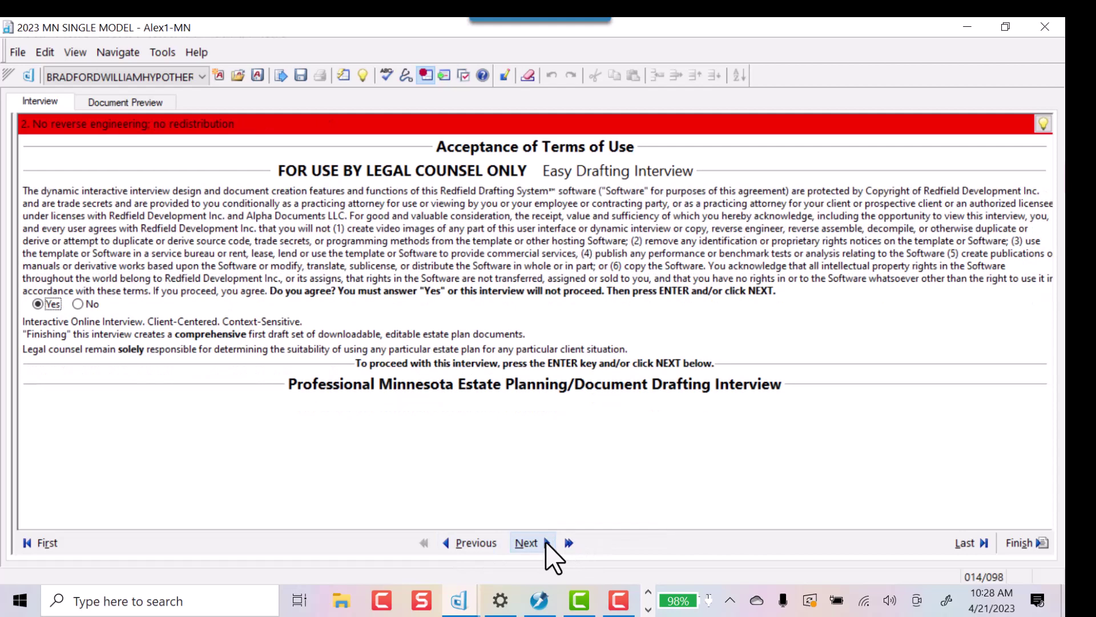
{"action": "left_click", "coordinate": [546, 543]}
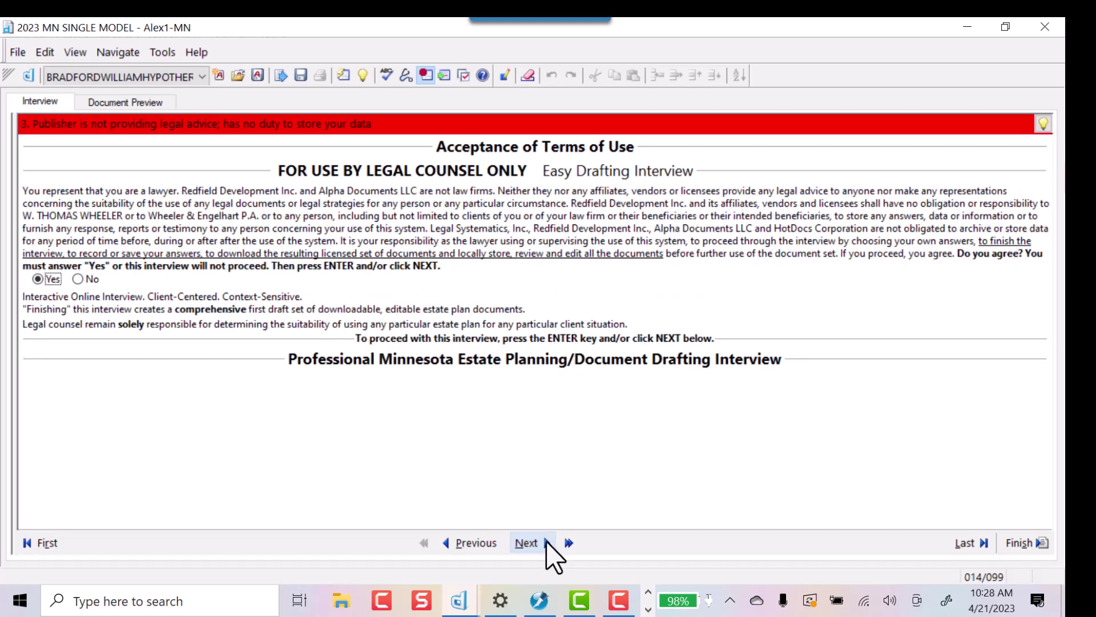
{"action": "left_click", "coordinate": [547, 543]}
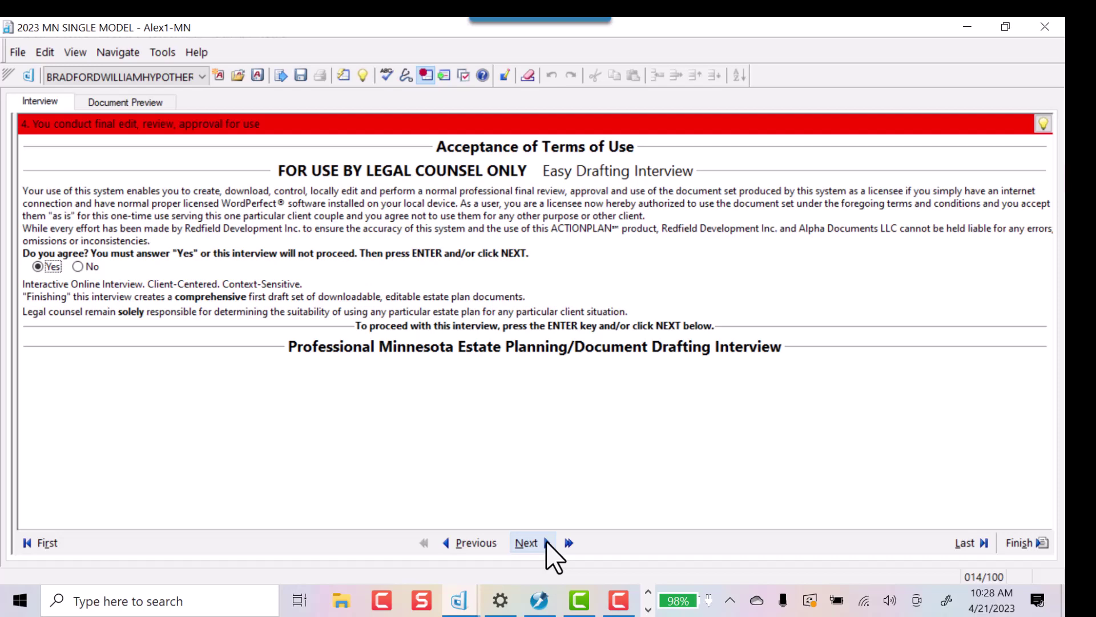
{"action": "left_click", "coordinate": [546, 542]}
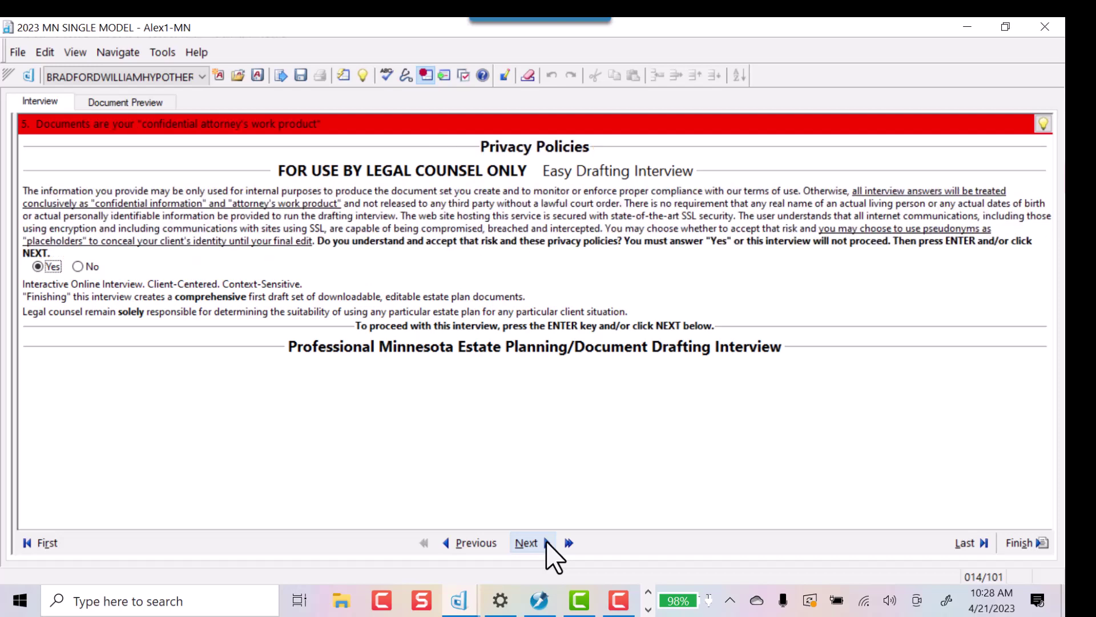
{"action": "left_click", "coordinate": [547, 542]}
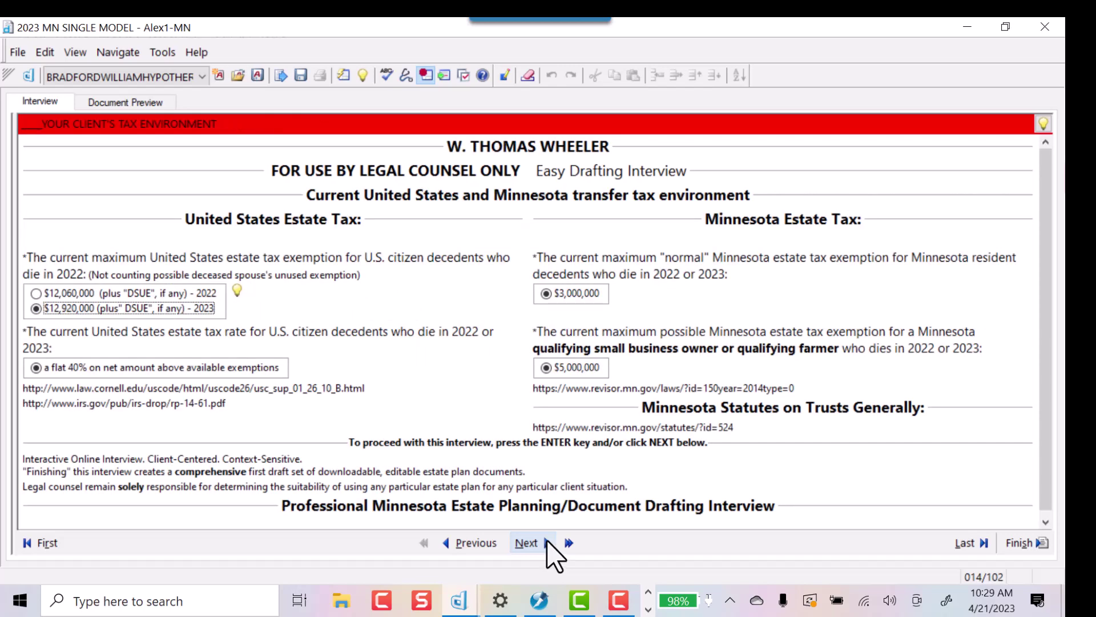
Keep the $12,920,000 exemption for 2023, pass Guidepost #1 and leave the simulation answer at Yes, continuing to the law firm profile
{"action": "left_click", "coordinate": [546, 543]}
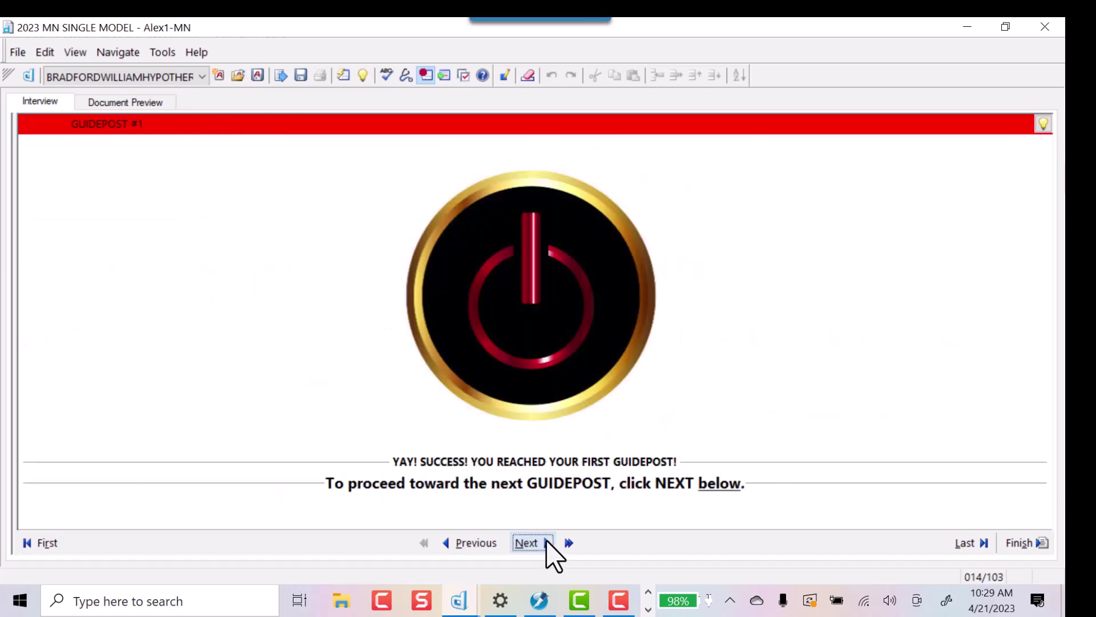
{"action": "left_click", "coordinate": [546, 543]}
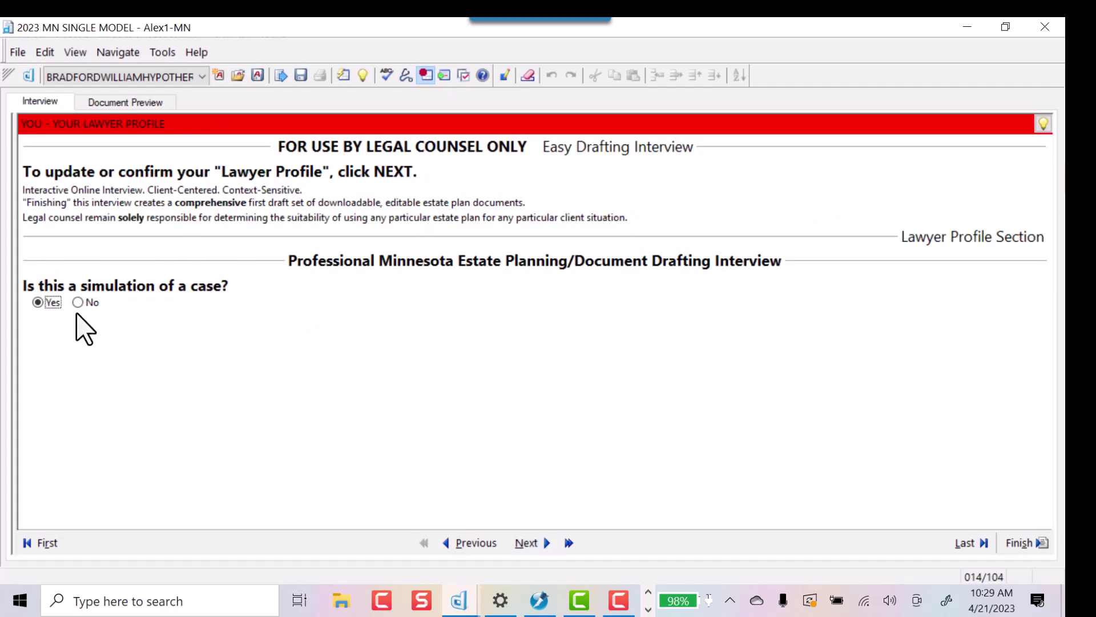
{"action": "left_click", "coordinate": [547, 543]}
{"action": "left_click", "coordinate": [547, 543]}
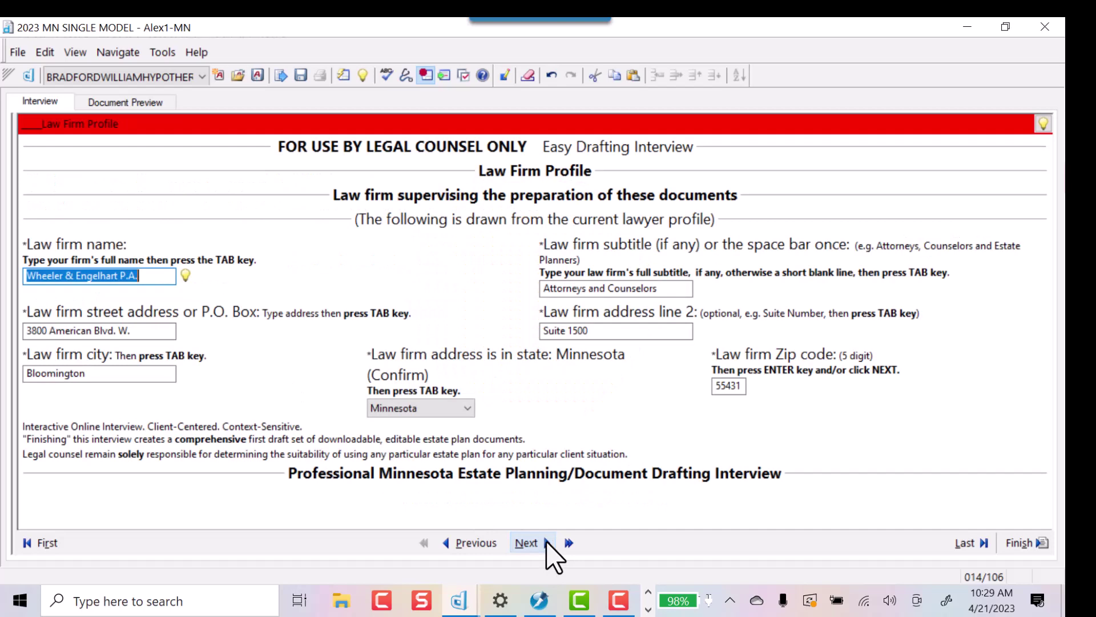
Confirm the law firm profile, the supervising lawyer's profile and the professional responsibility answers to reach Guidepost #2
{"action": "left_click", "coordinate": [546, 542]}
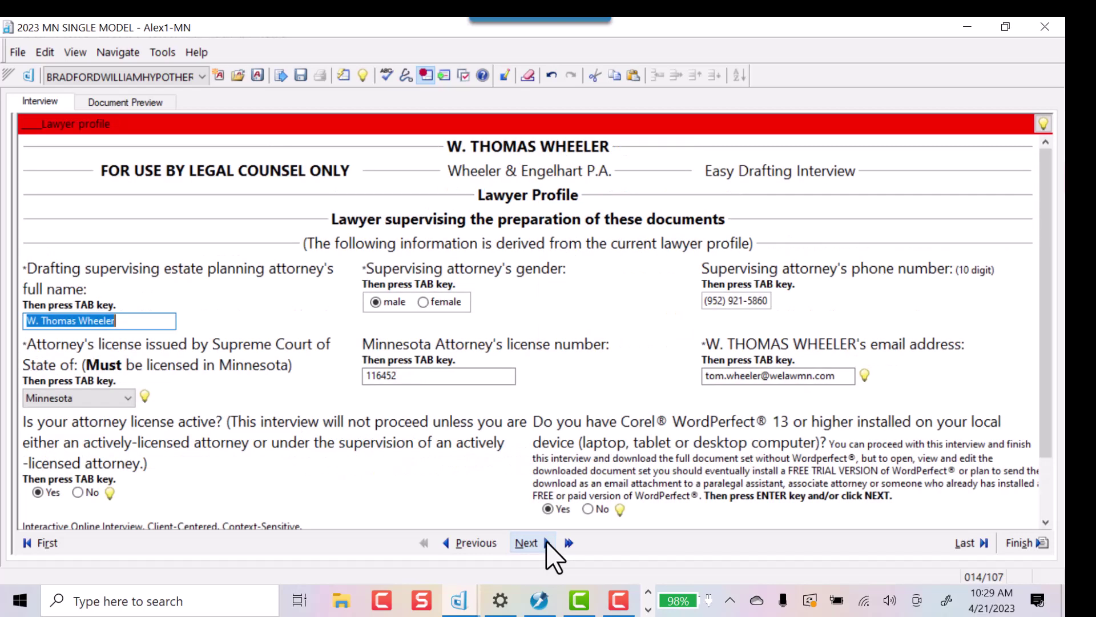
{"action": "left_click", "coordinate": [546, 542]}
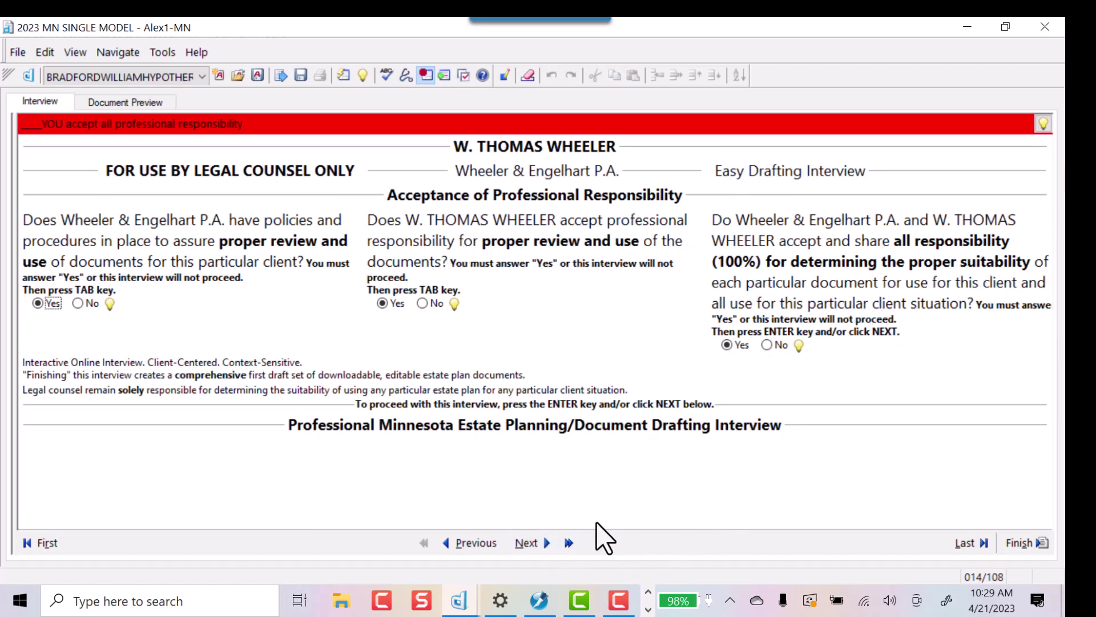
{"action": "left_click", "coordinate": [547, 546]}
Enter the current estate planning case and confirm the client's male gender and first name, continuing to the document list
{"action": "left_click", "coordinate": [548, 543]}
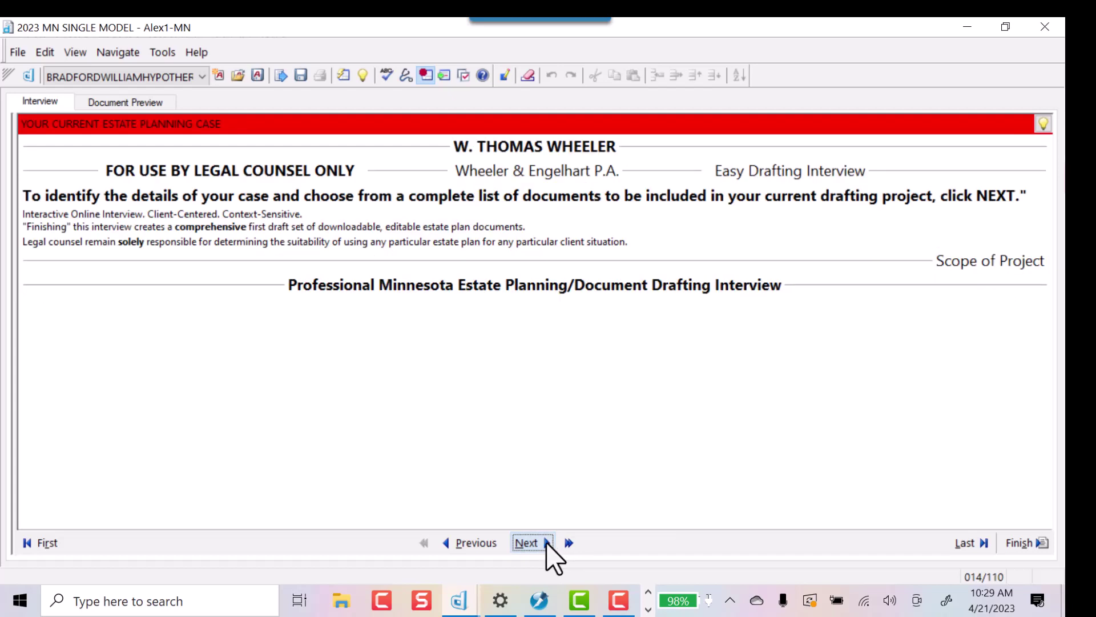
{"action": "left_click", "coordinate": [547, 544]}
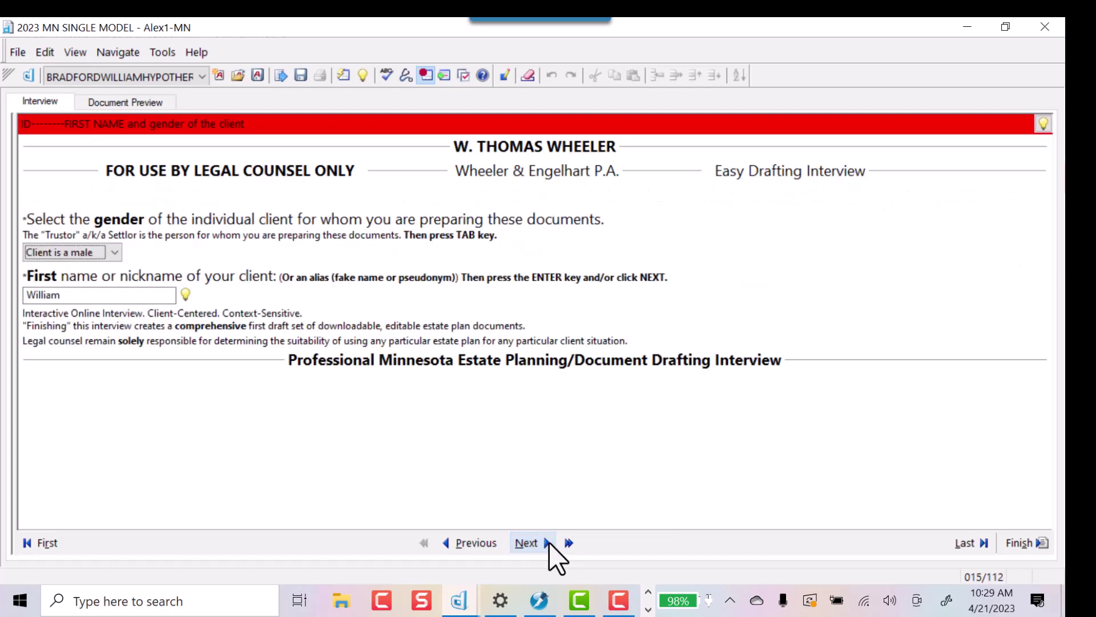
{"action": "left_click", "coordinate": [547, 544]}
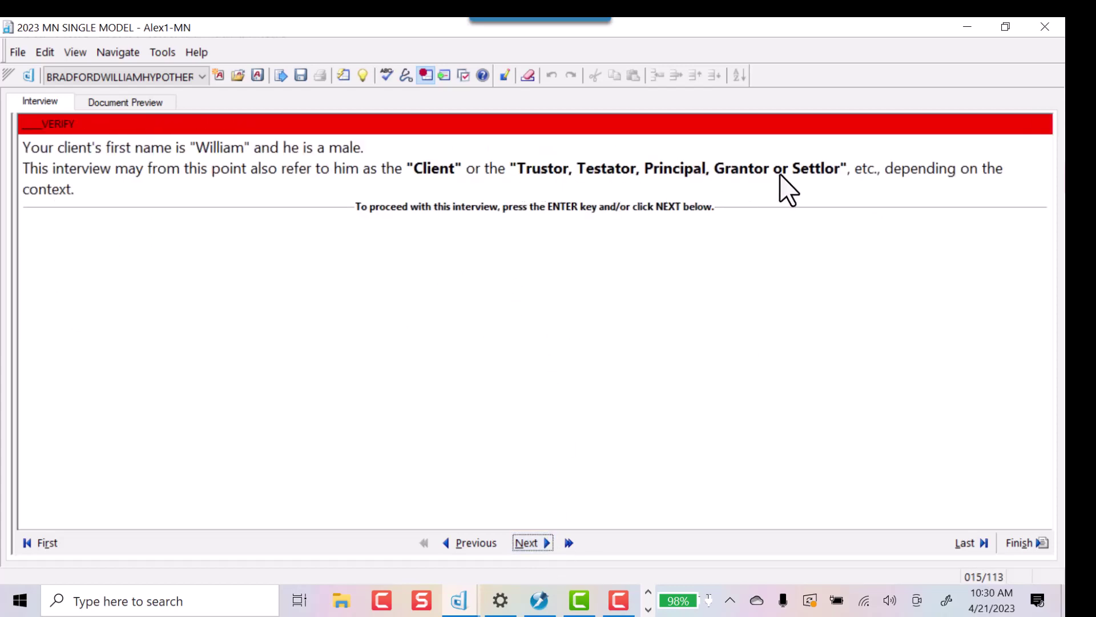
{"action": "left_click", "coordinate": [524, 542]}
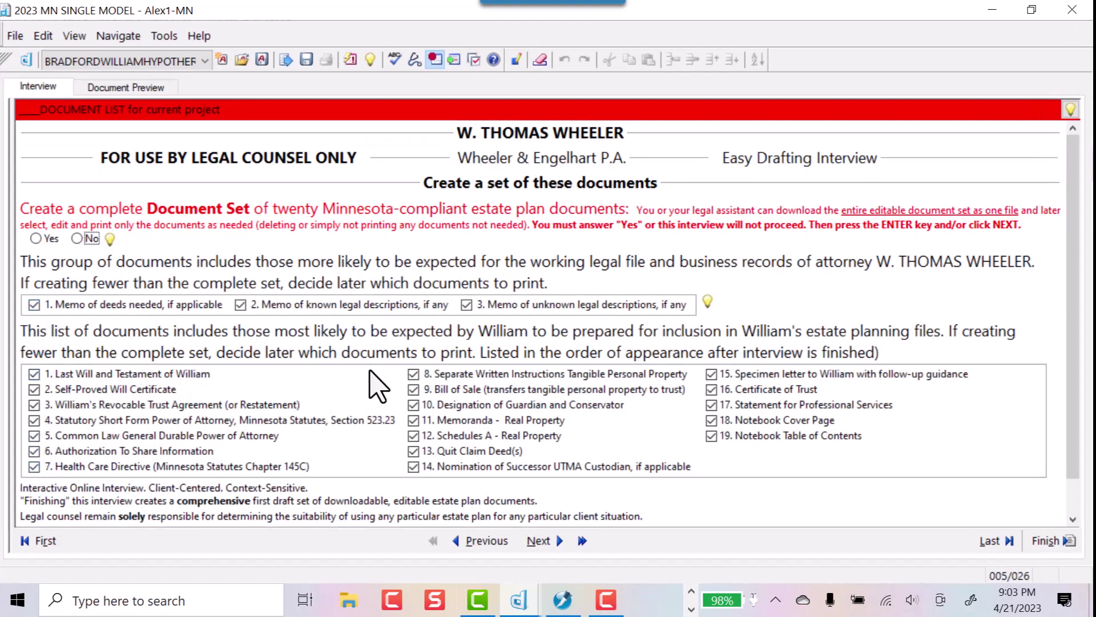
Answer Yes to creating the complete document set, and keep Yes for the authority to share the client's information
{"action": "left_click", "coordinate": [36, 239]}
{"action": "key", "text": "Return"}
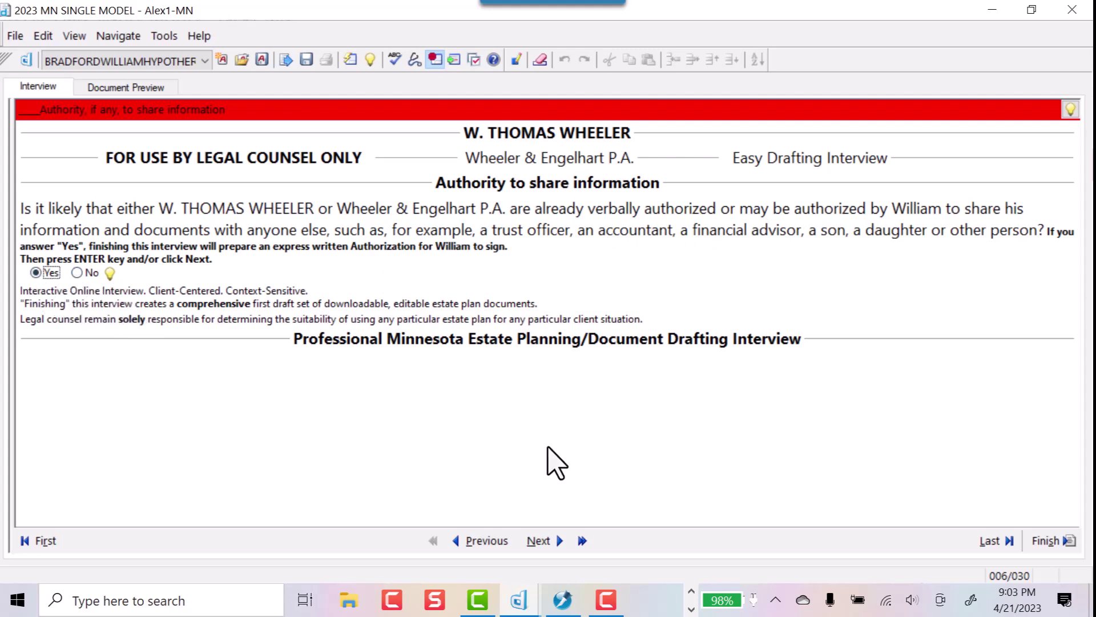
{"action": "key", "text": "Return"}
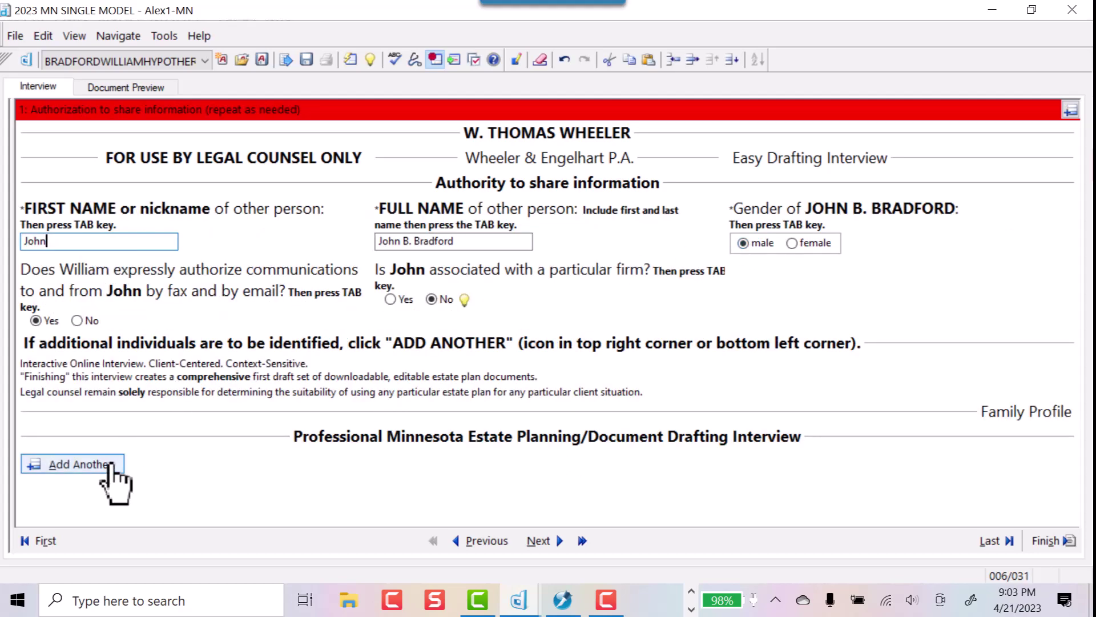
Go through the entries for people authorized to share information, keeping their details, and continue to Guidepost #3
{"action": "left_click", "coordinate": [86, 463]}
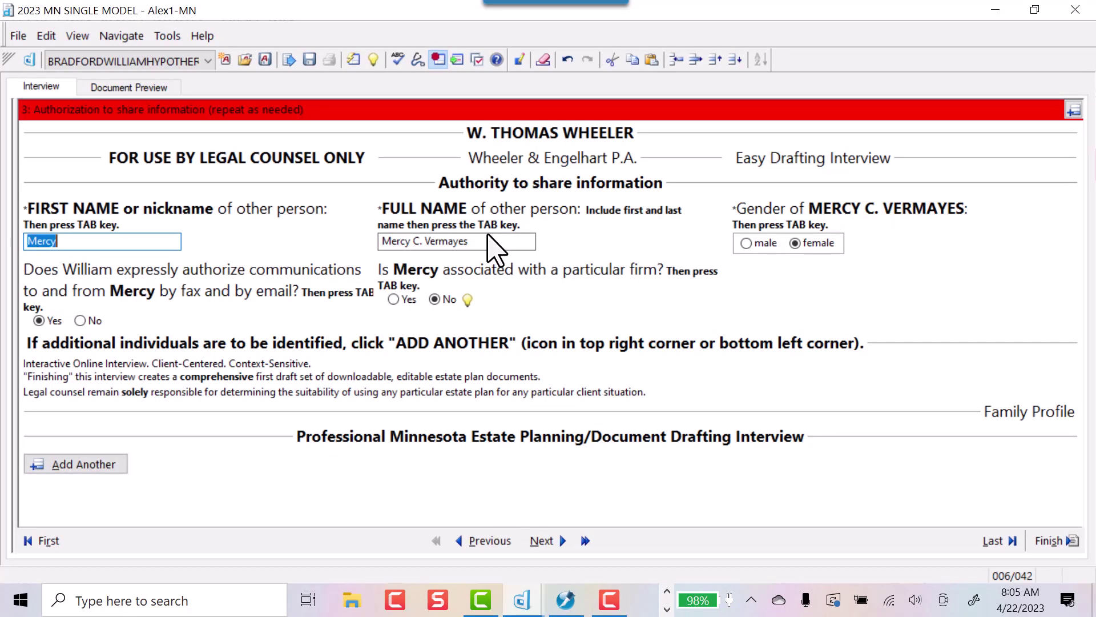
{"action": "left_click", "coordinate": [482, 243]}
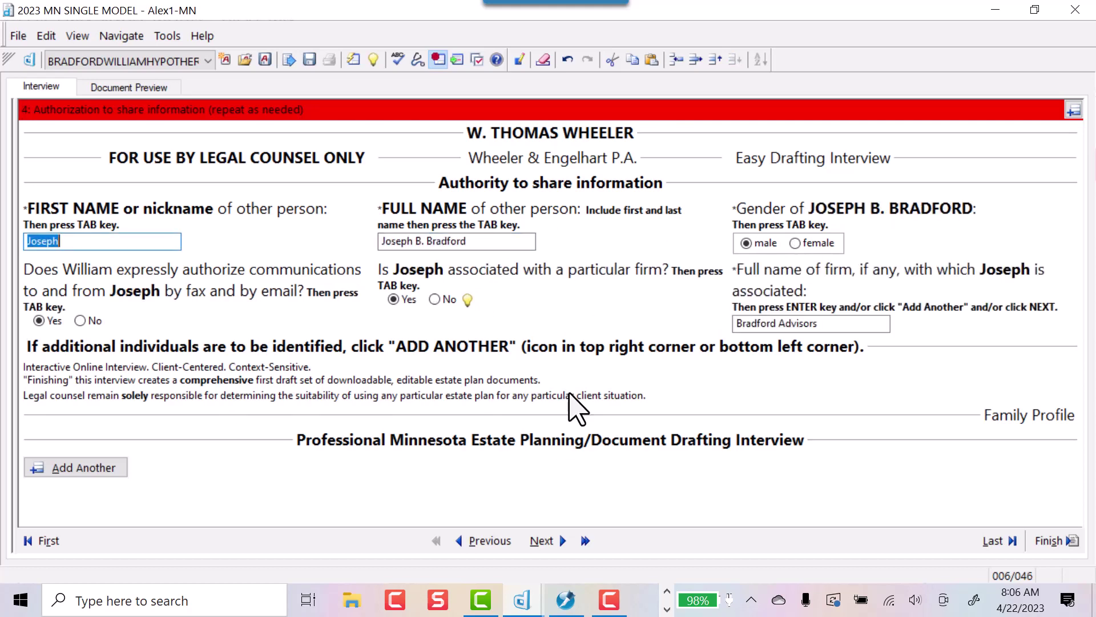
{"action": "left_click", "coordinate": [516, 248]}
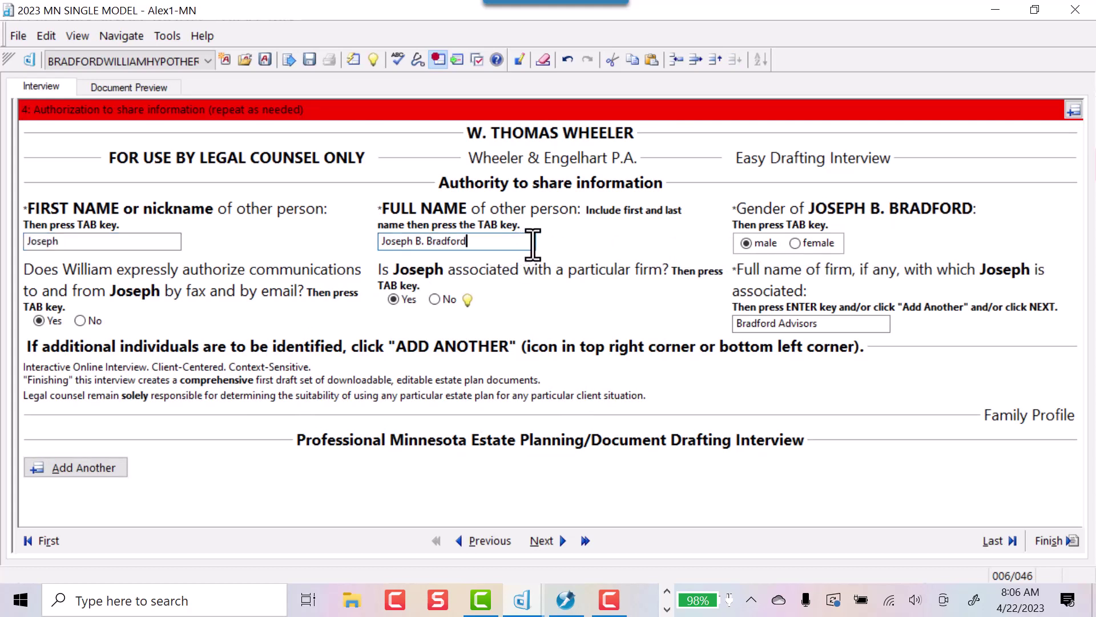
{"action": "key", "text": "Return"}
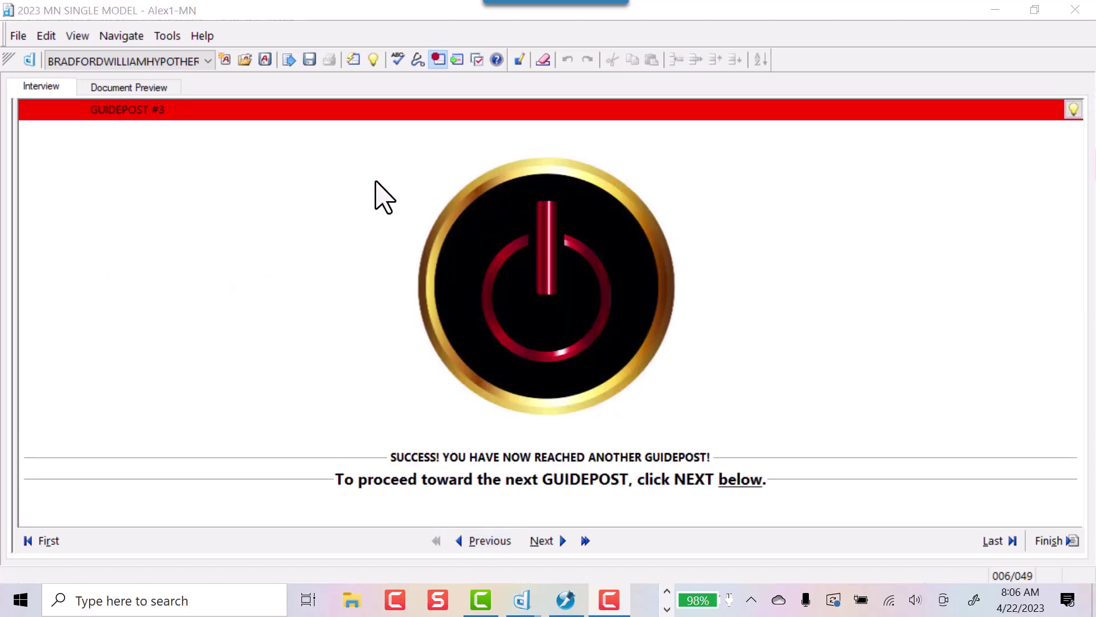
Continue to the timing section and set the last date information was gathered to 16 Apr 2023 with the calendar
{"action": "left_click", "coordinate": [565, 542]}
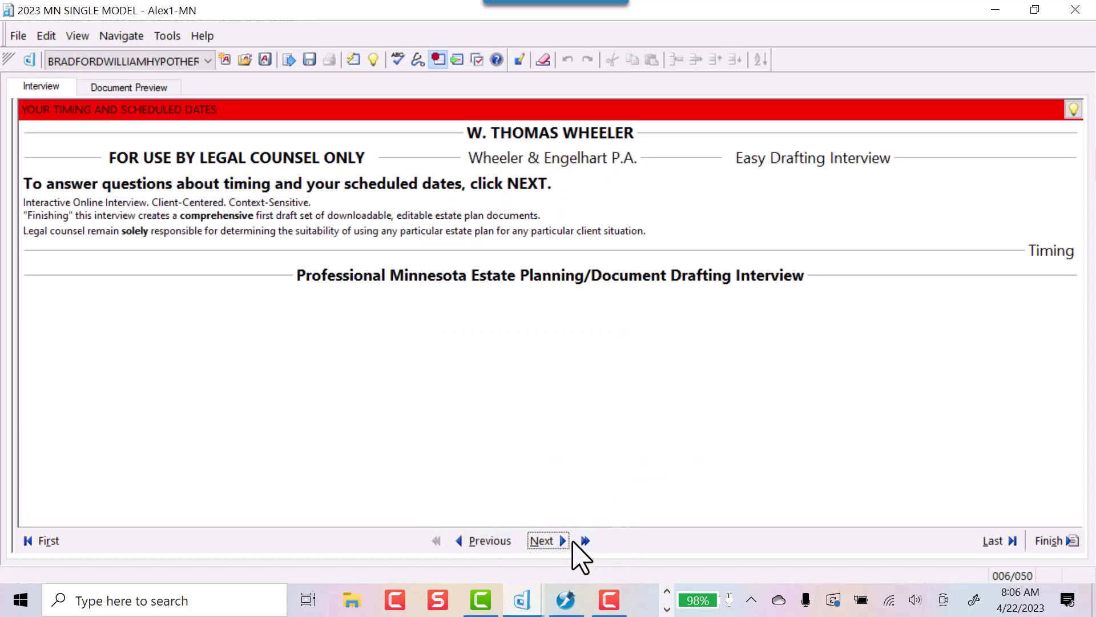
{"action": "left_click", "coordinate": [566, 542]}
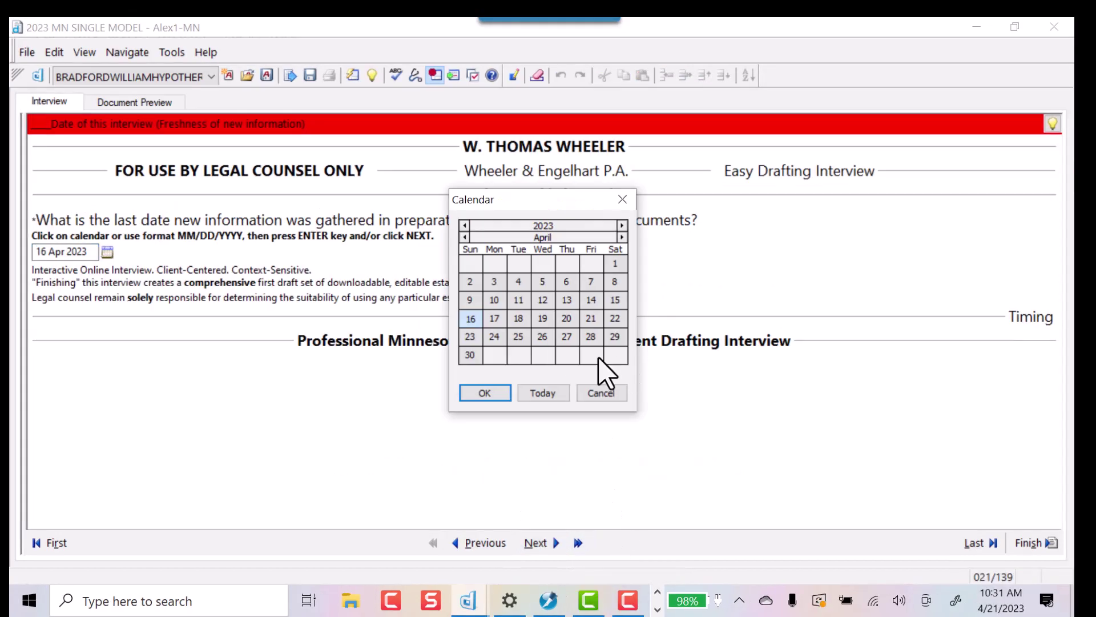
{"action": "left_click", "coordinate": [470, 320]}
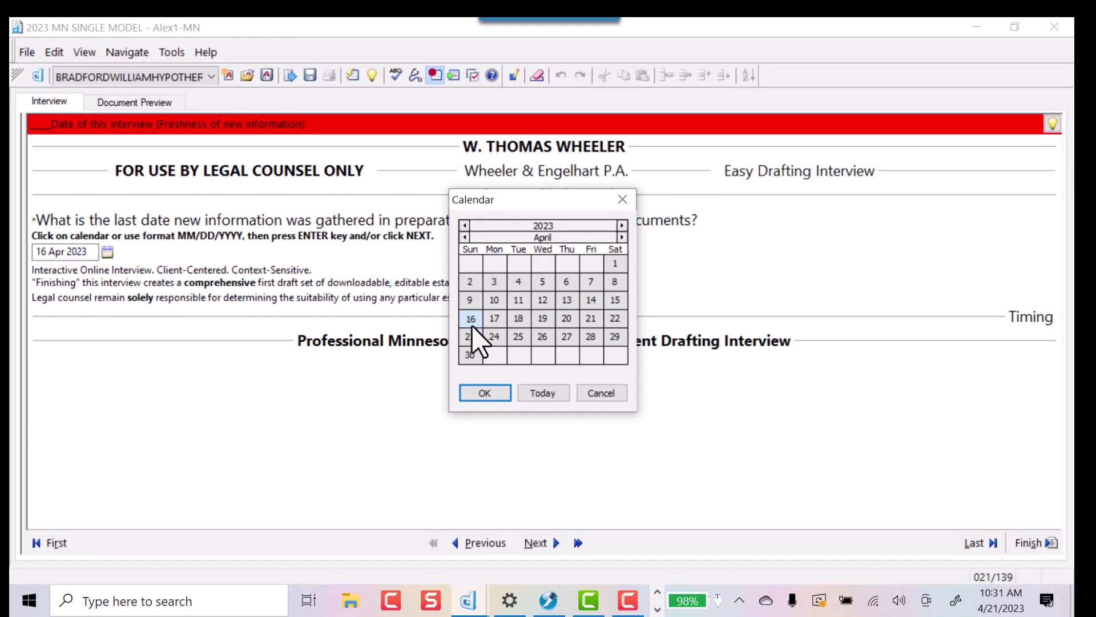
{"action": "left_click", "coordinate": [484, 392]}
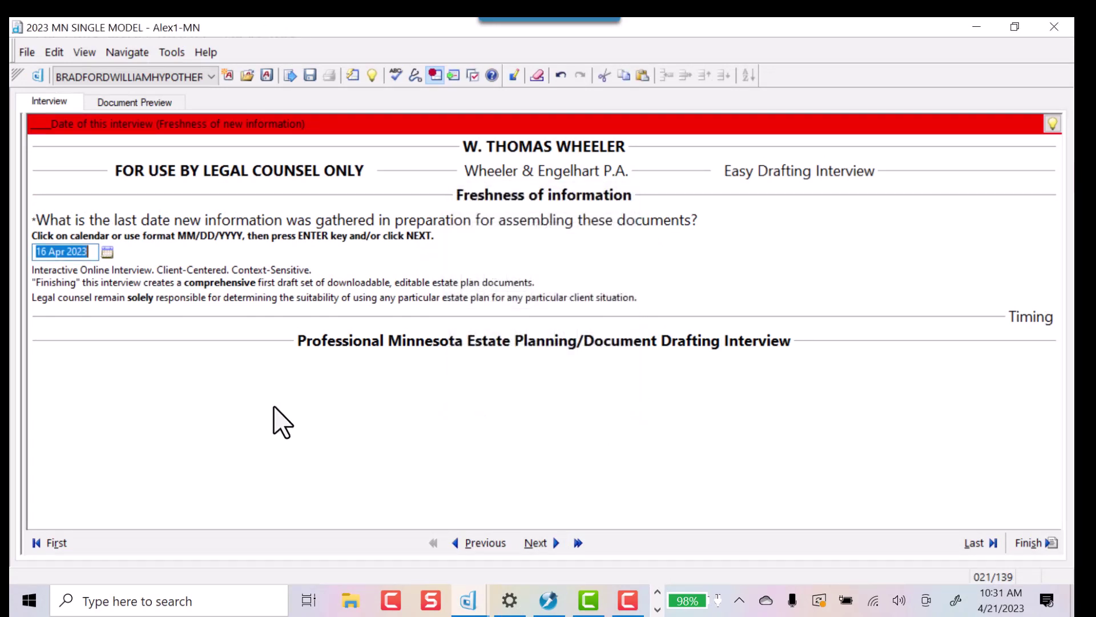
{"action": "key", "text": "Return"}
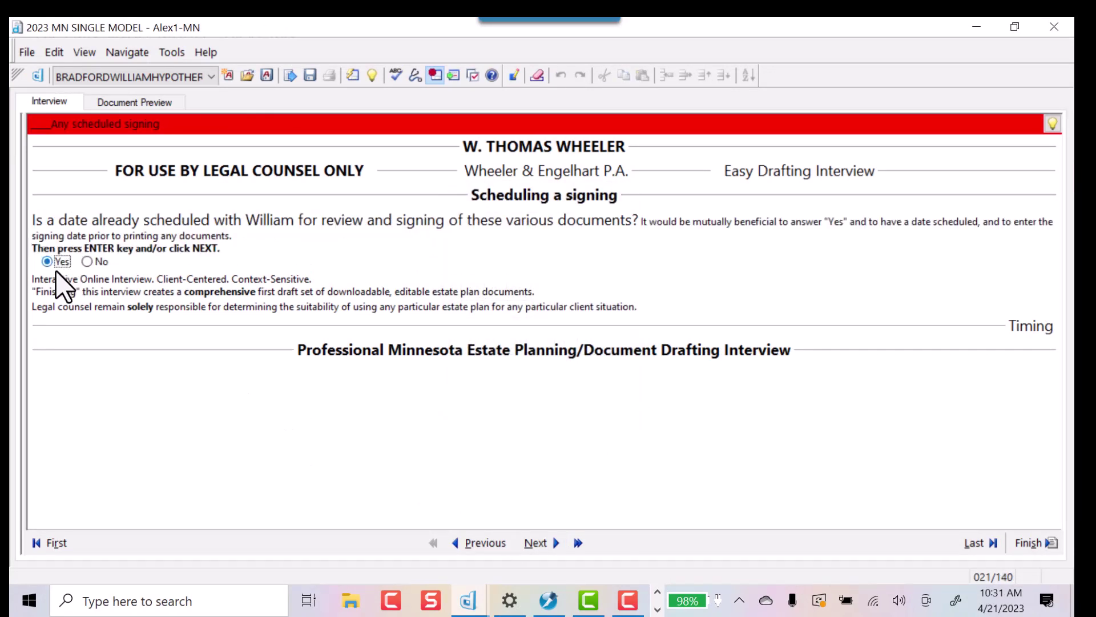
Keep Yes for a scheduled signing and 26 Apr 2023 as the document signing date, continuing to Guidepost #4
{"action": "left_click", "coordinate": [547, 544]}
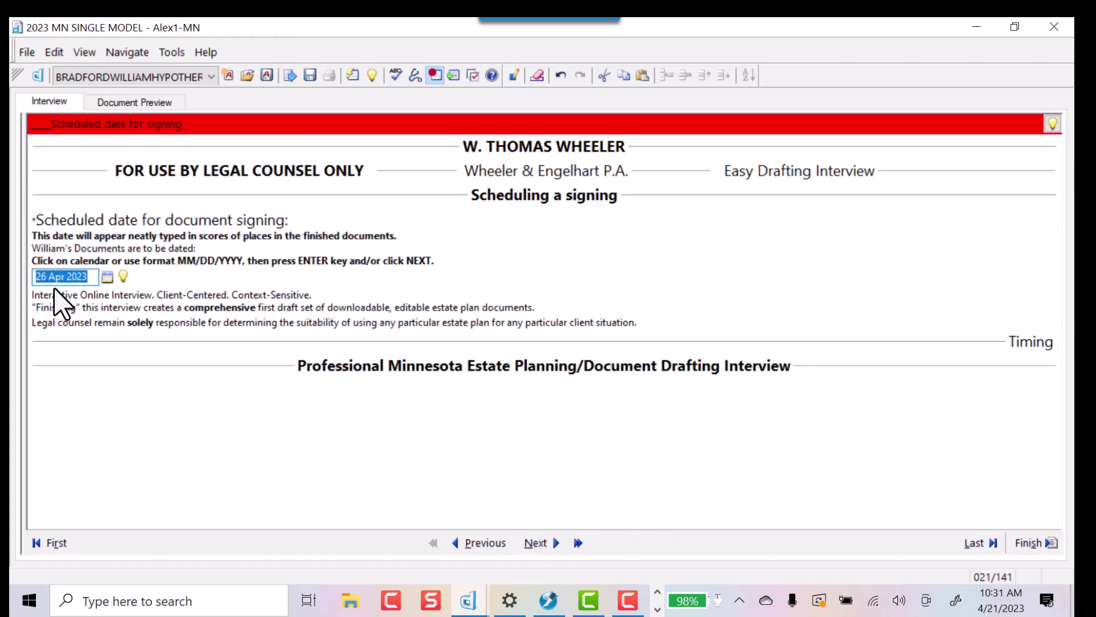
{"action": "left_click", "coordinate": [555, 543]}
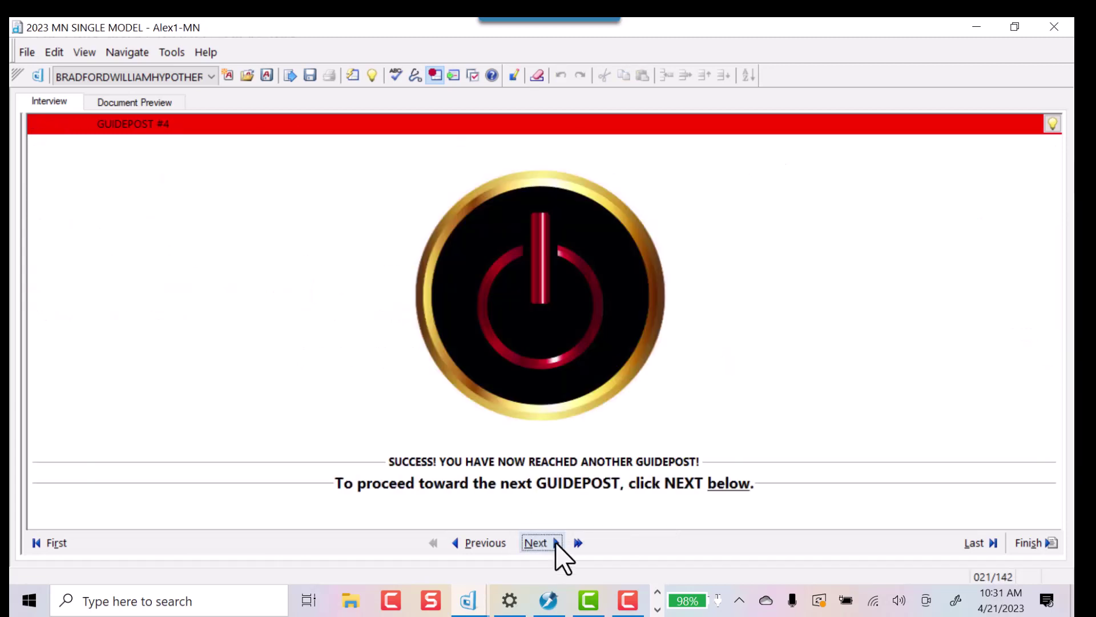
Start the family profile section, keeping 4 as the number of existing children and No for possible future children
{"action": "left_click", "coordinate": [555, 544]}
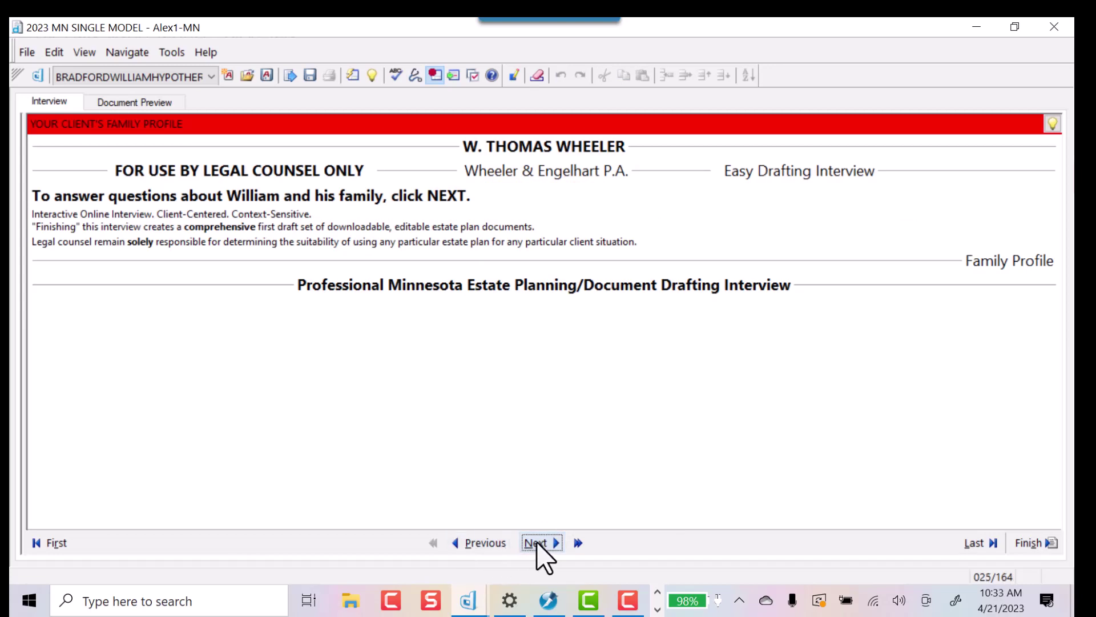
{"action": "left_click", "coordinate": [557, 543]}
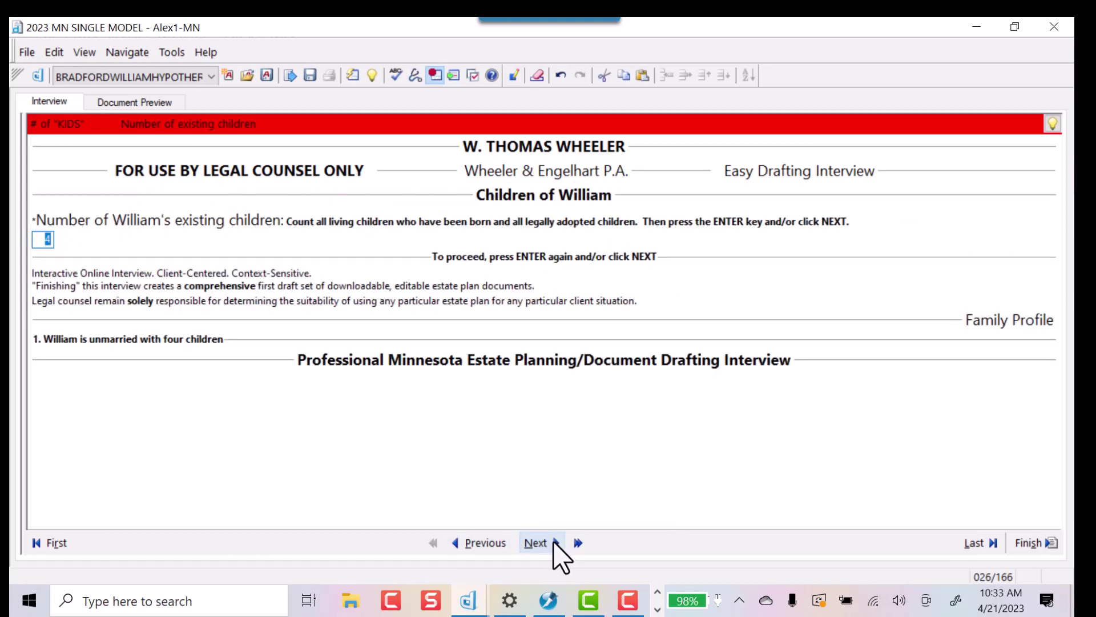
{"action": "left_click", "coordinate": [554, 543]}
{"action": "left_click", "coordinate": [555, 543]}
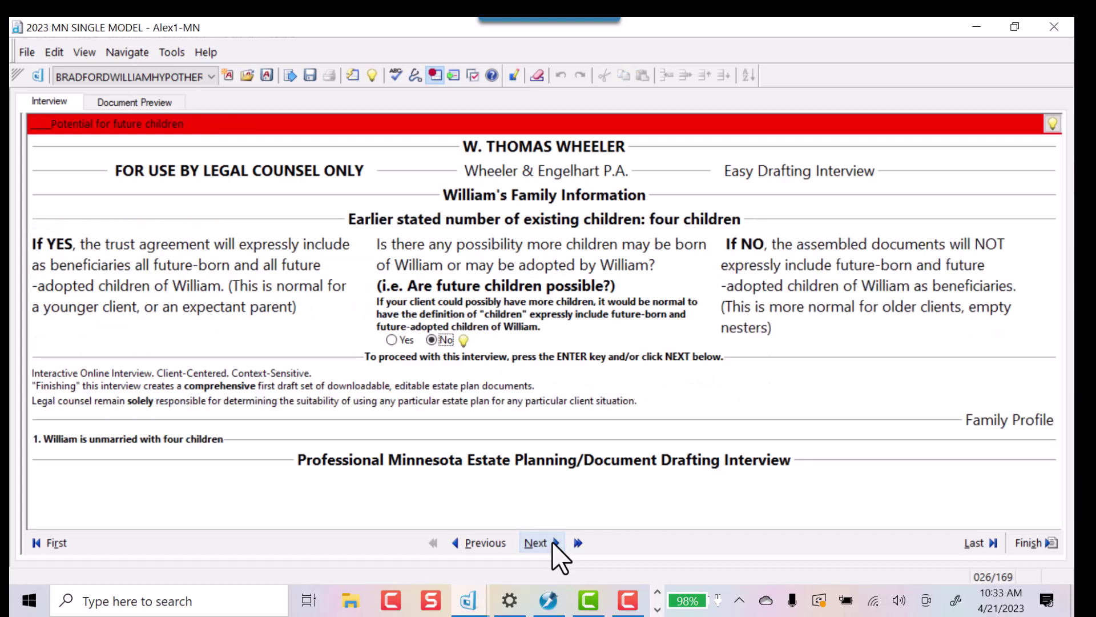
{"action": "left_click", "coordinate": [555, 543]}
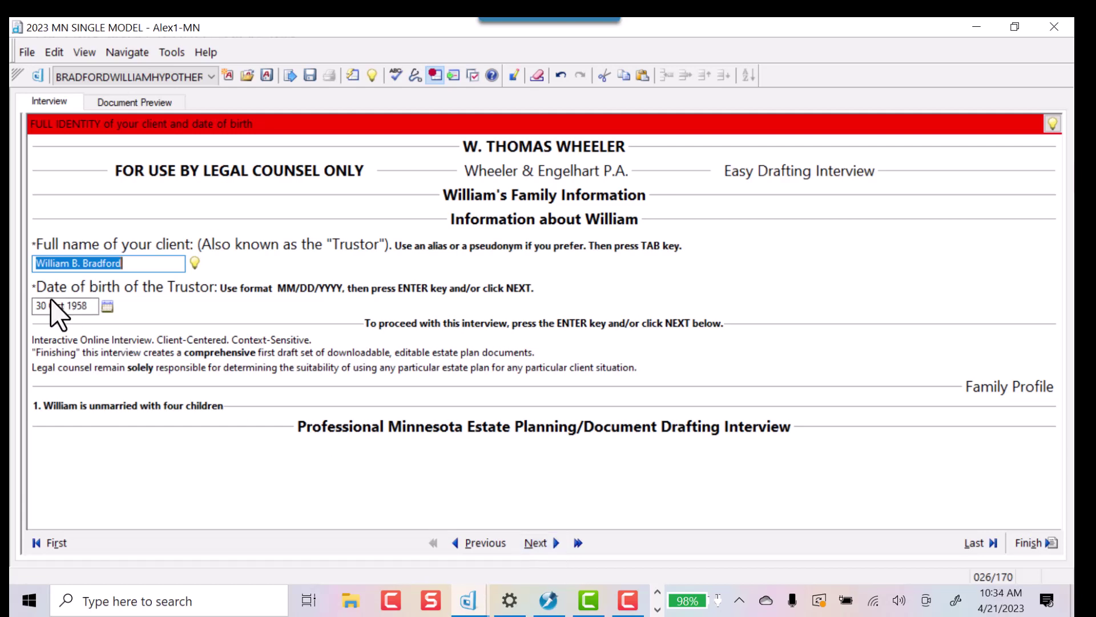
Accept the client's identity, date of birth, residence address and the children's details, continuing to Guidepost #5
{"action": "left_click", "coordinate": [554, 543]}
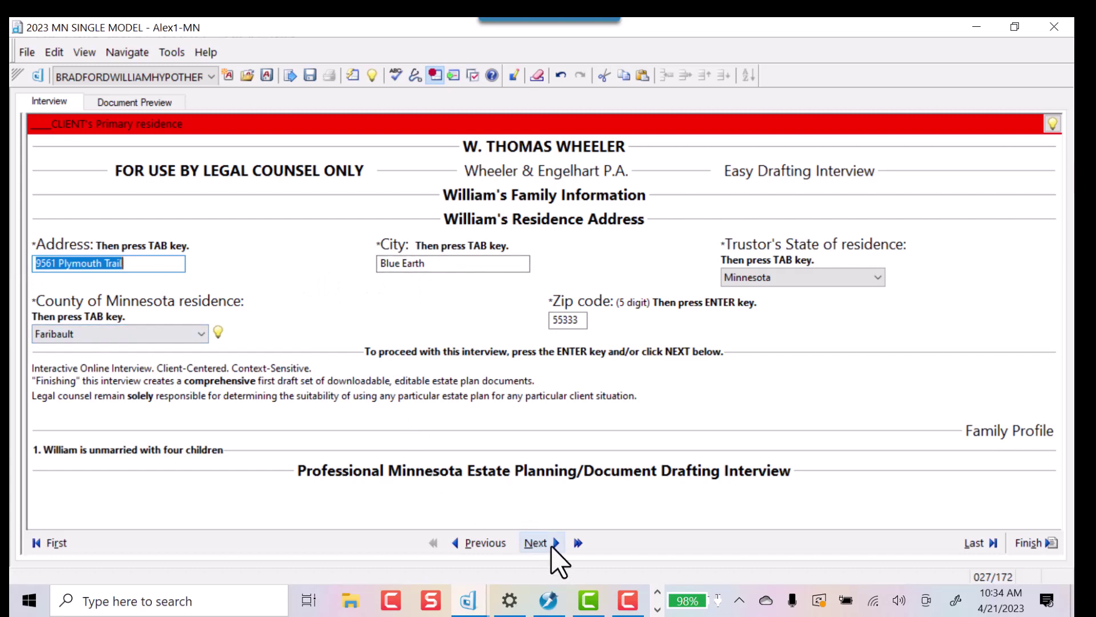
{"action": "left_click", "coordinate": [528, 542]}
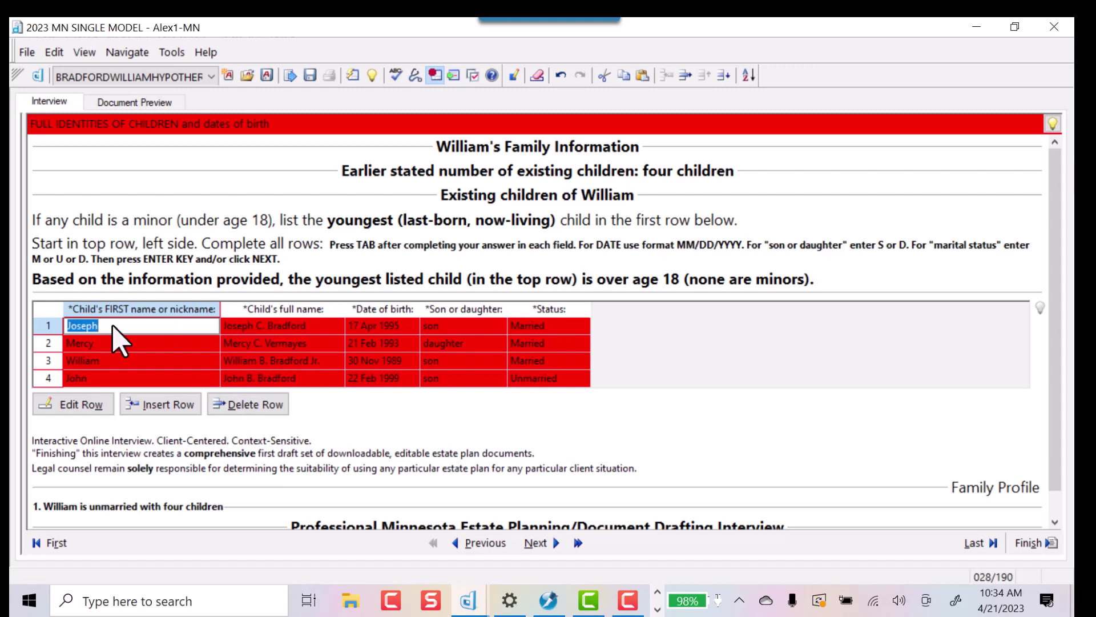
{"action": "left_click", "coordinate": [543, 542]}
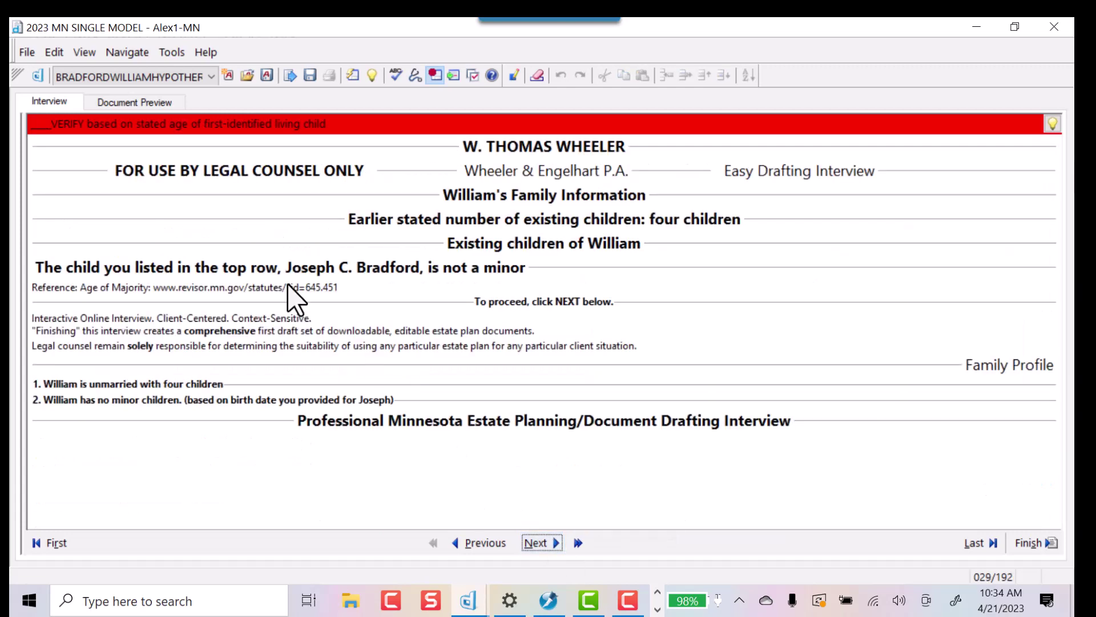
{"action": "left_click", "coordinate": [555, 545]}
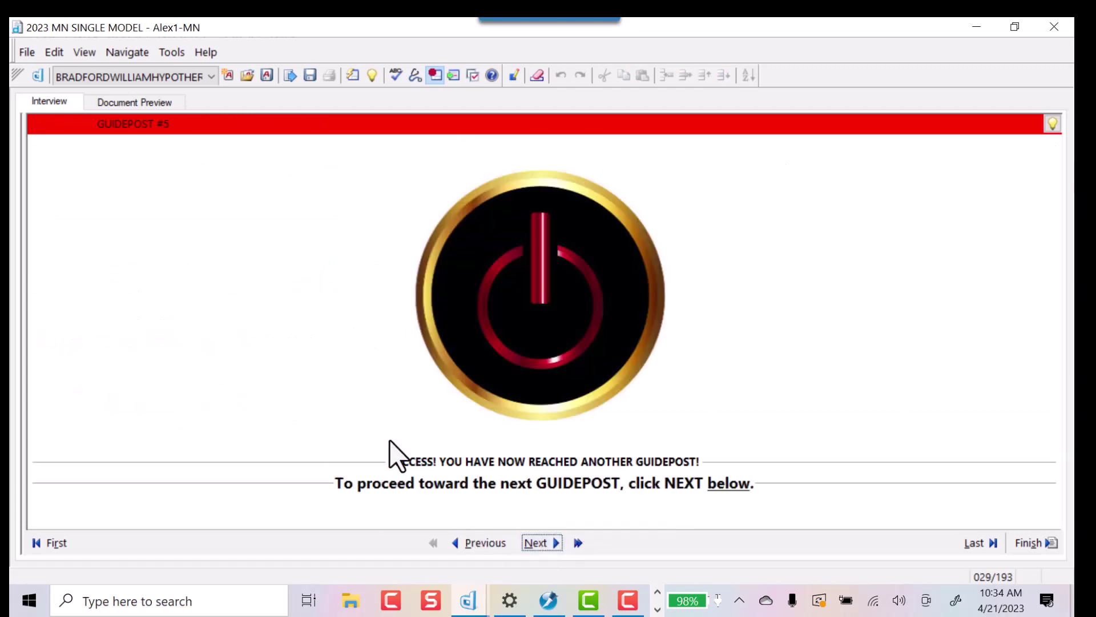
Start the property profile, keeping Yes for real estate ownership and No for children occupying the residential property
{"action": "left_click", "coordinate": [556, 544]}
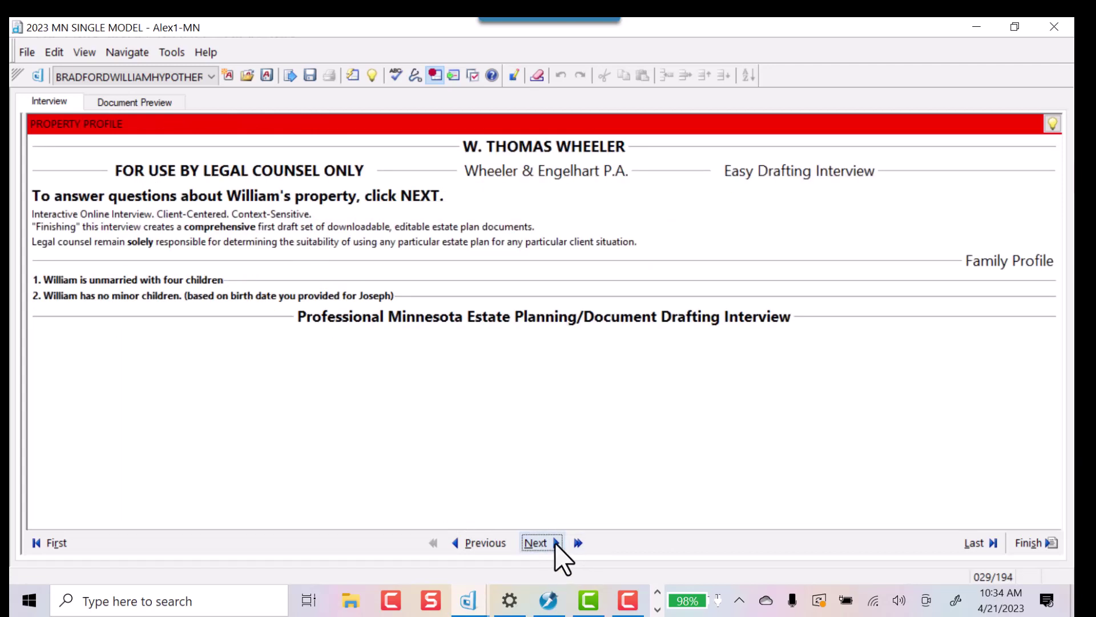
{"action": "left_click", "coordinate": [556, 544]}
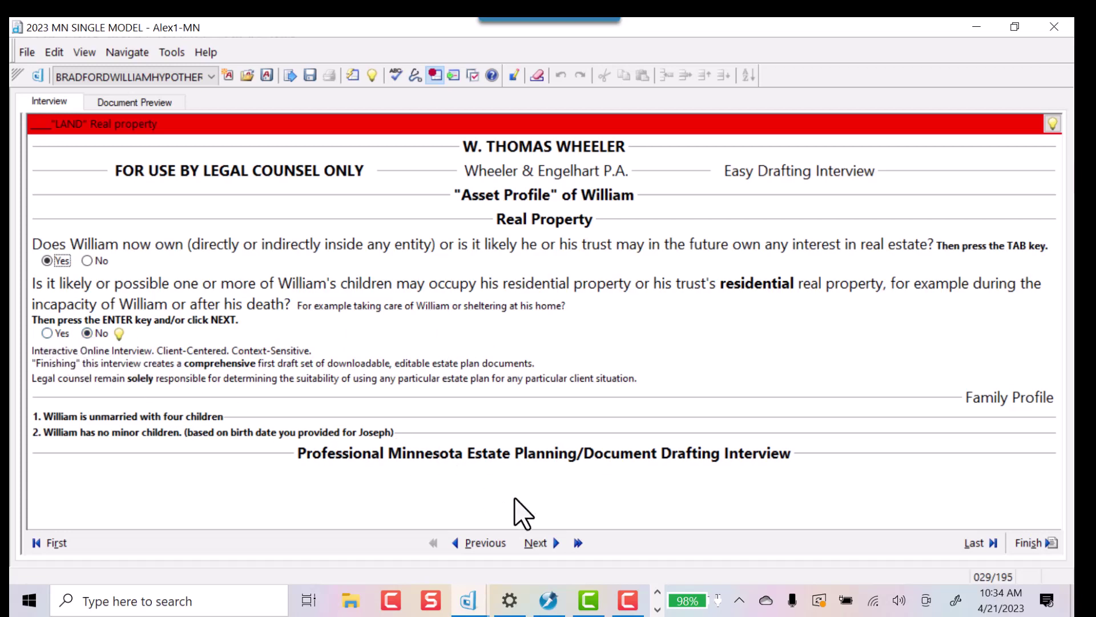
{"action": "key", "text": "Return"}
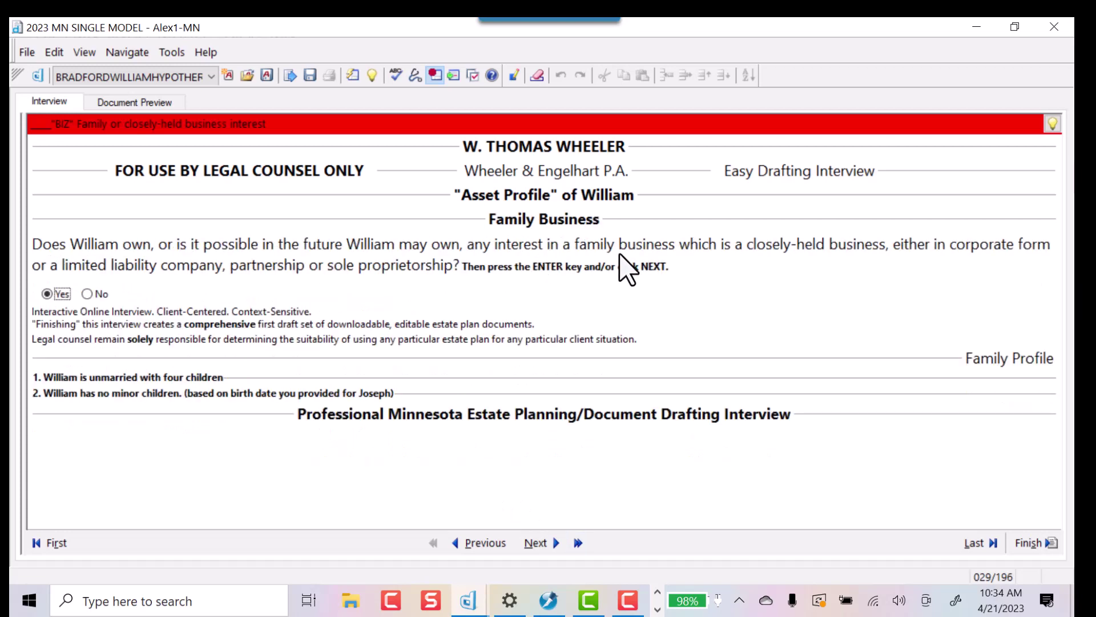
Keep Yes for the family business interest, Minnesota estate tax risk, awareness of the exemption requirements and Subchapter S stock ownership
{"action": "left_click", "coordinate": [553, 544]}
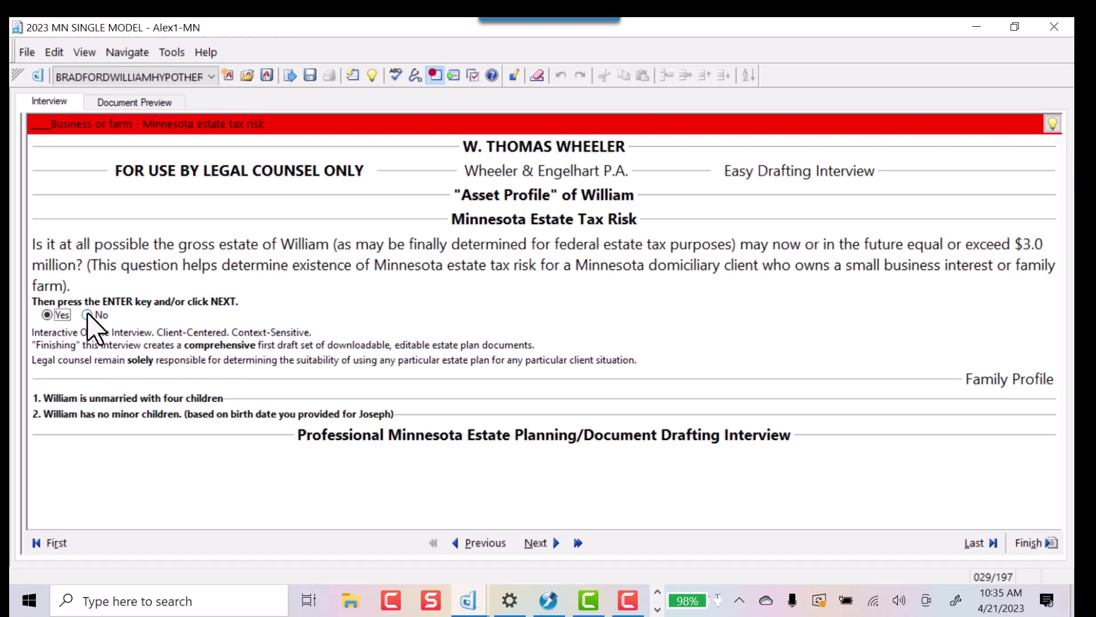
{"action": "left_click", "coordinate": [577, 543]}
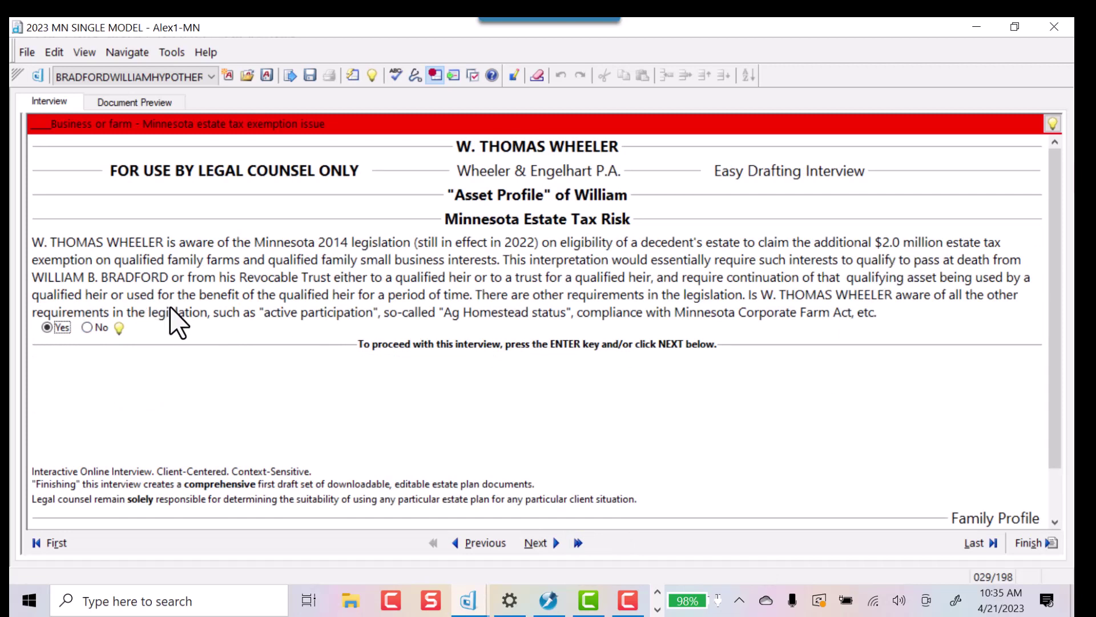
{"action": "left_click", "coordinate": [555, 543]}
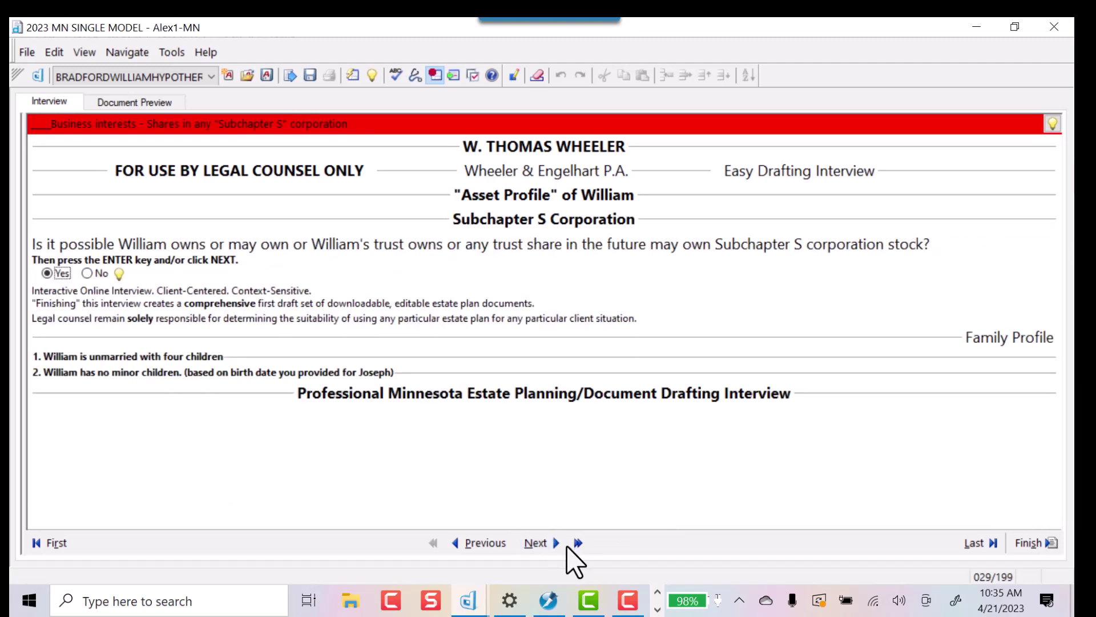
{"action": "left_click", "coordinate": [555, 542]}
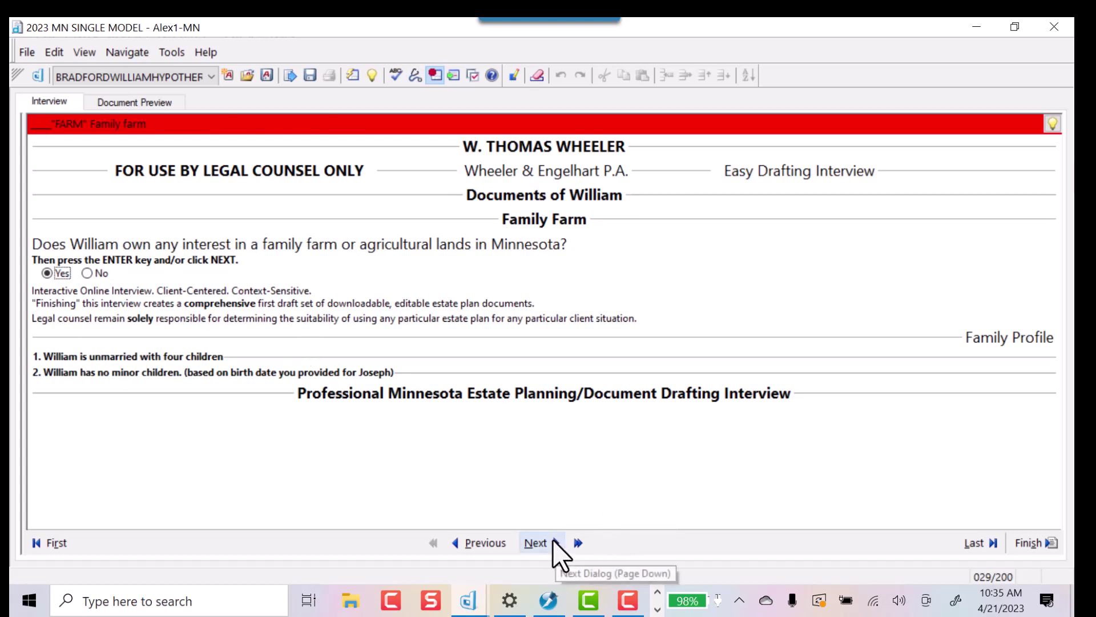
Keep the family farm answers with a mandatory 20 percent sale discount and Yes for RMD compliance provisions, continuing to Guidepost #6
{"action": "left_click", "coordinate": [557, 543]}
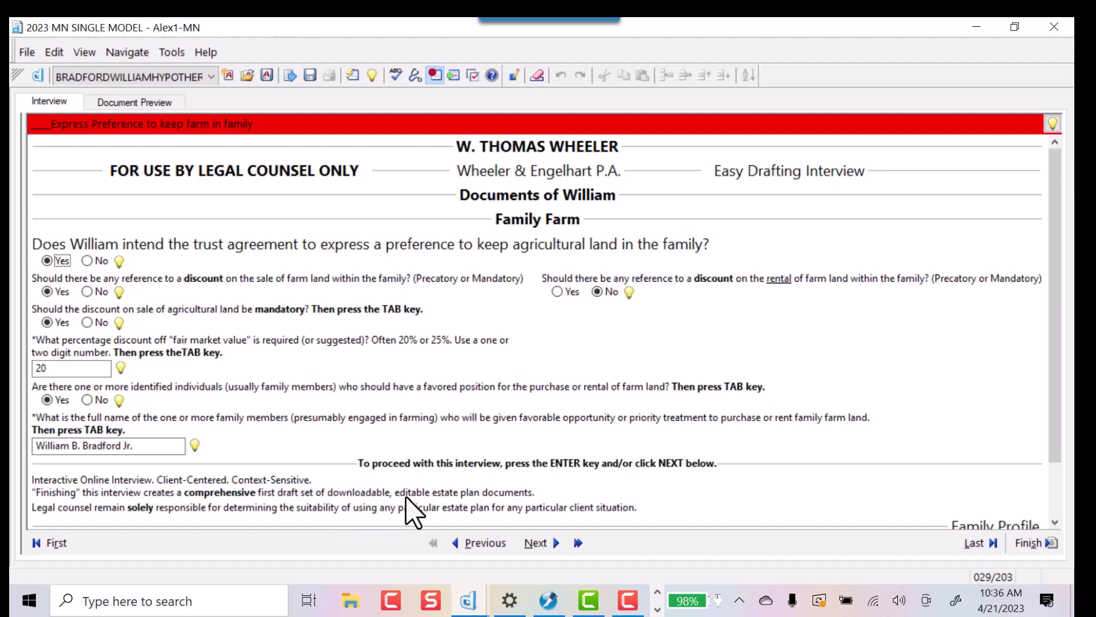
{"action": "left_click", "coordinate": [554, 543]}
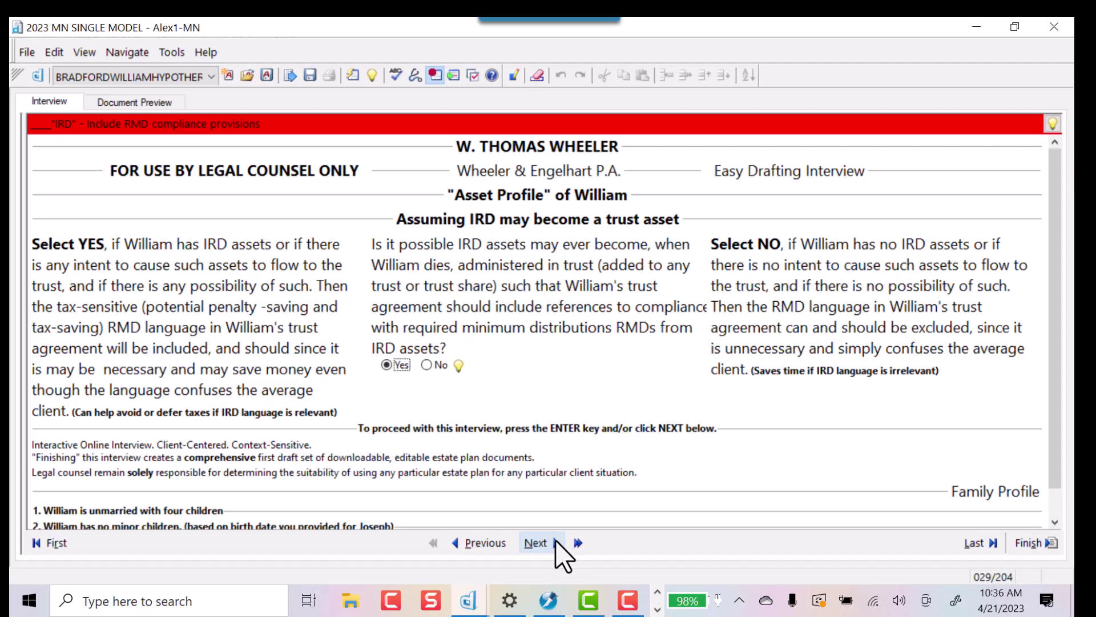
{"action": "left_click", "coordinate": [555, 543]}
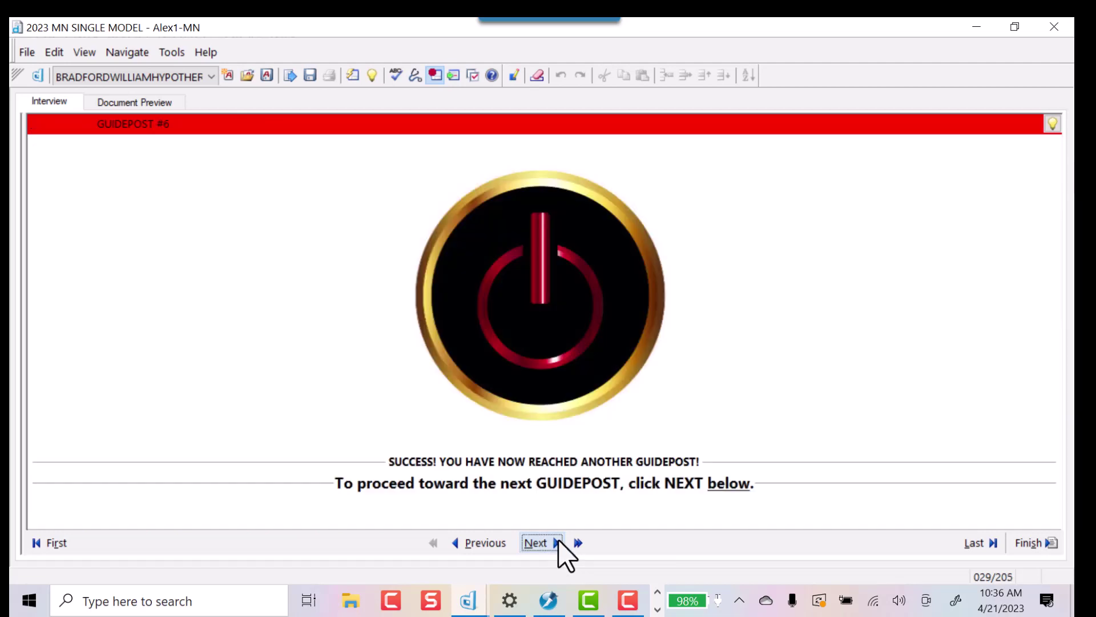
Set the signing venue's county to Faribault, keeping Minnesota as the state, and continue to Guidepost #7
{"action": "left_click", "coordinate": [525, 540]}
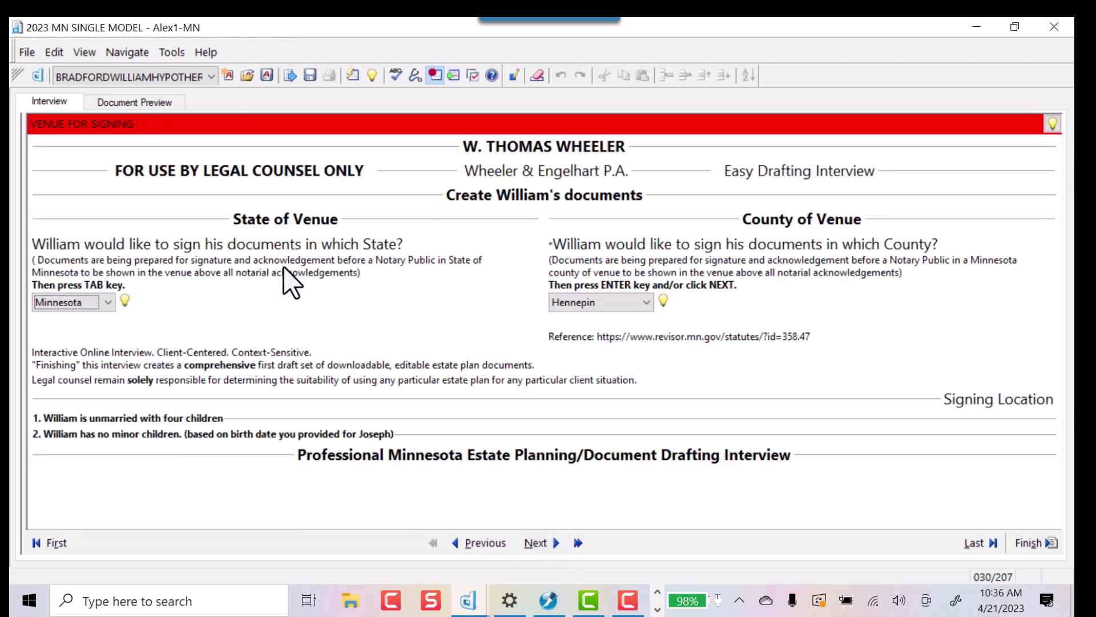
{"action": "left_click", "coordinate": [645, 300]}
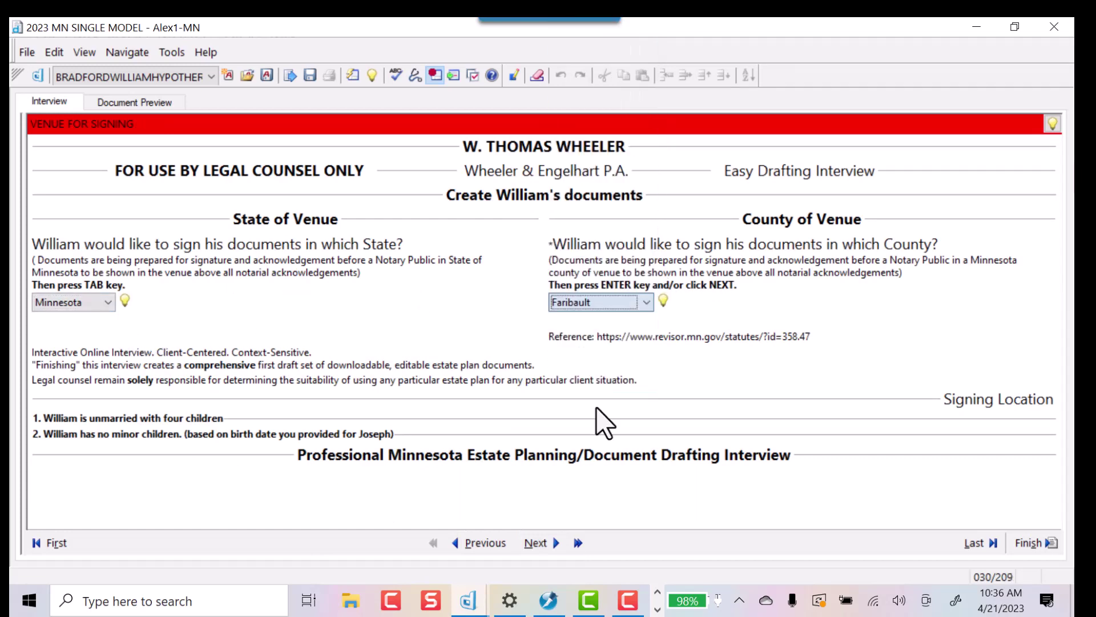
{"action": "left_click", "coordinate": [554, 543]}
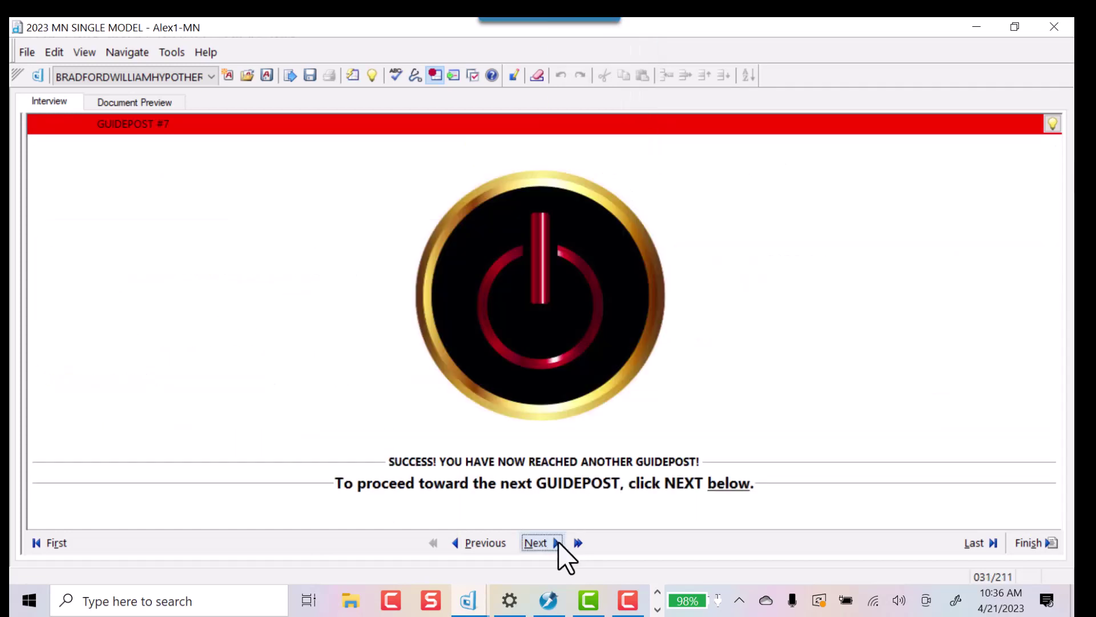
Open the trust agreement section and keep No for an existing unrevoked revocable trust agreement, continuing to Milestone 8
{"action": "left_click", "coordinate": [555, 544]}
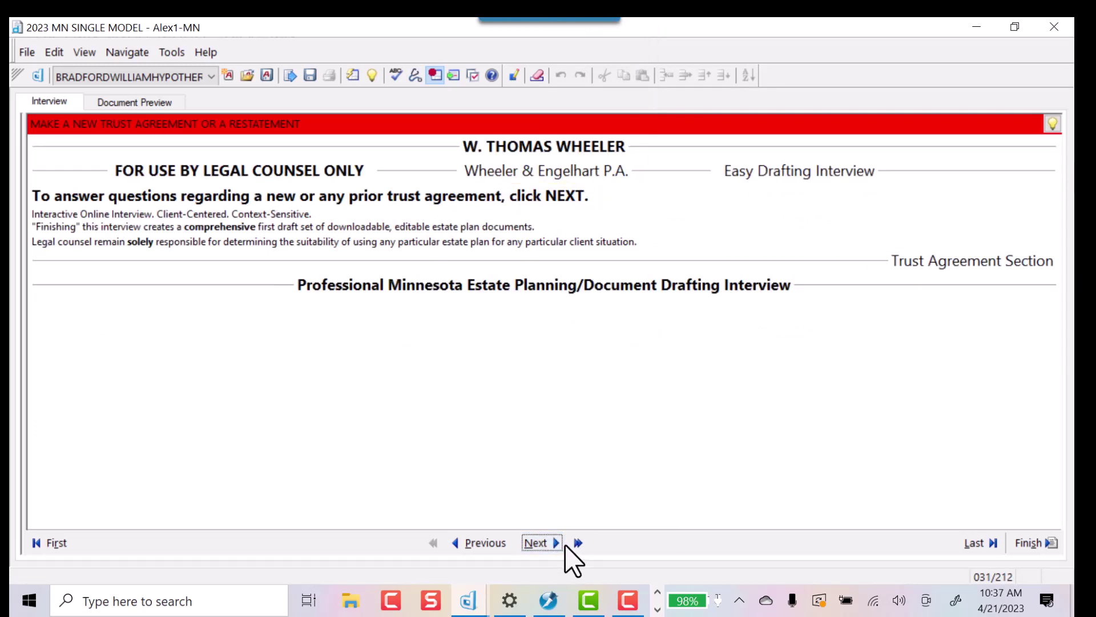
{"action": "left_click", "coordinate": [558, 545]}
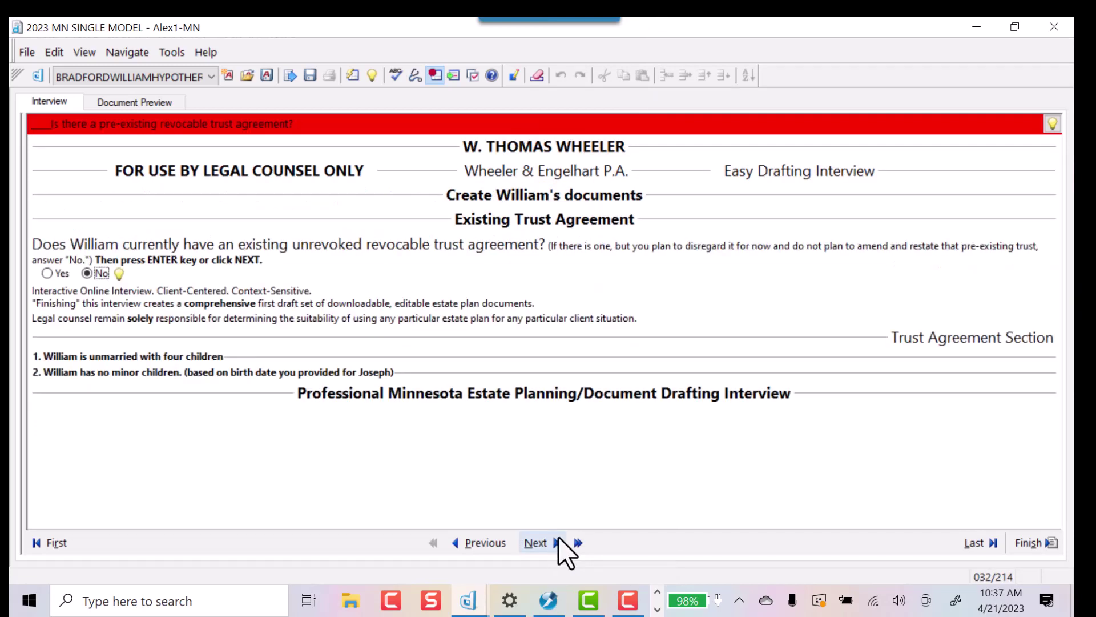
{"action": "left_click", "coordinate": [558, 545]}
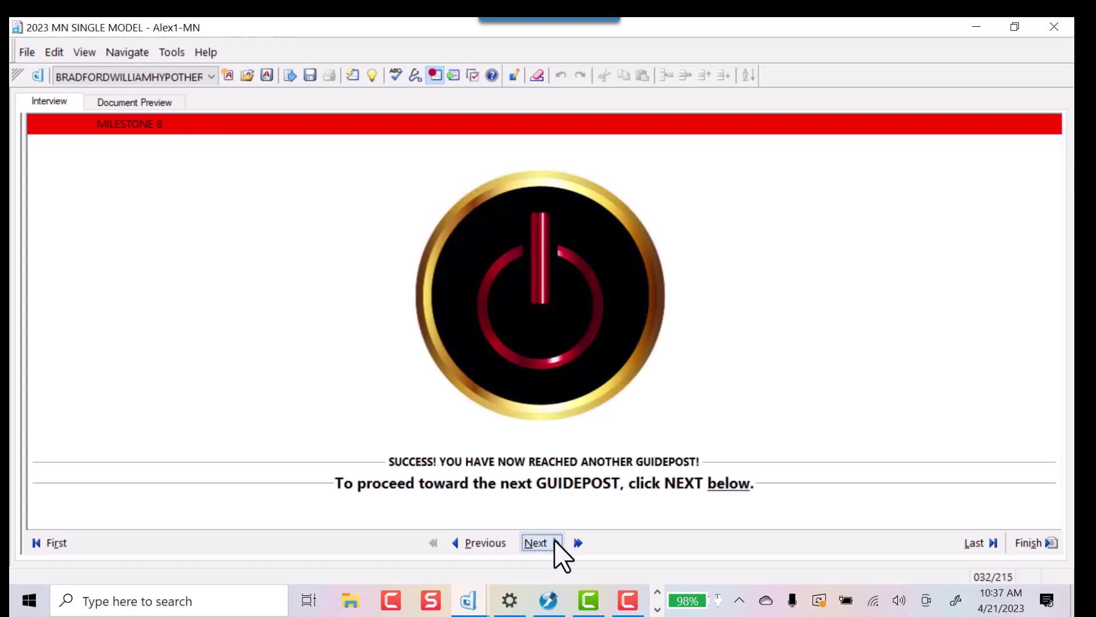
Continue to the current trustee section and keep Yes for having just one initial trustee, proceeding to Milestone 9
{"action": "left_click", "coordinate": [558, 545]}
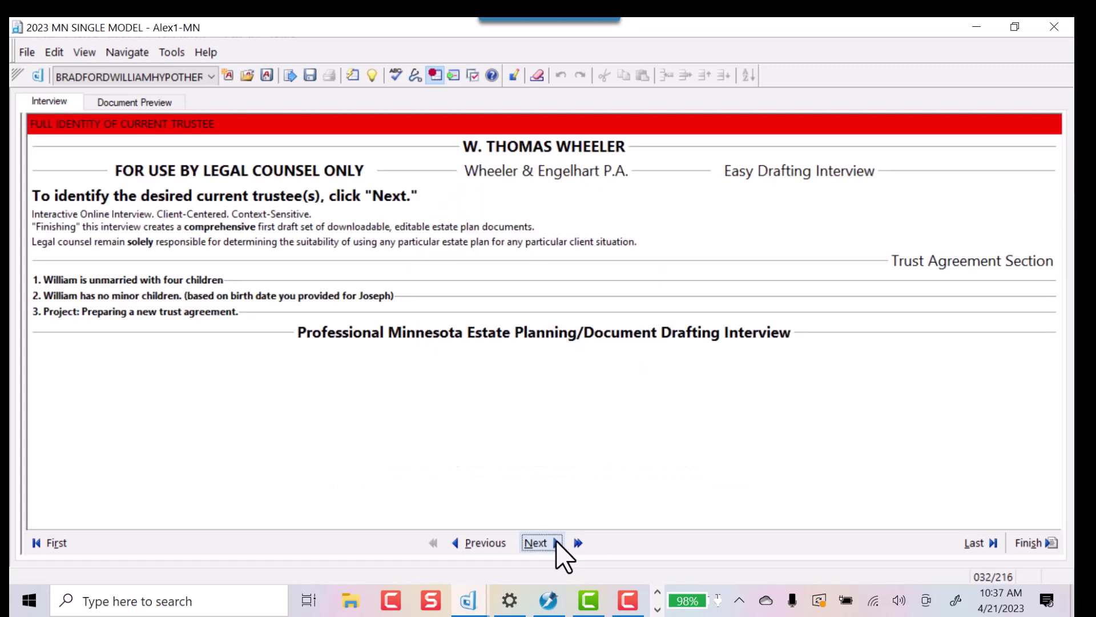
{"action": "left_click", "coordinate": [557, 545]}
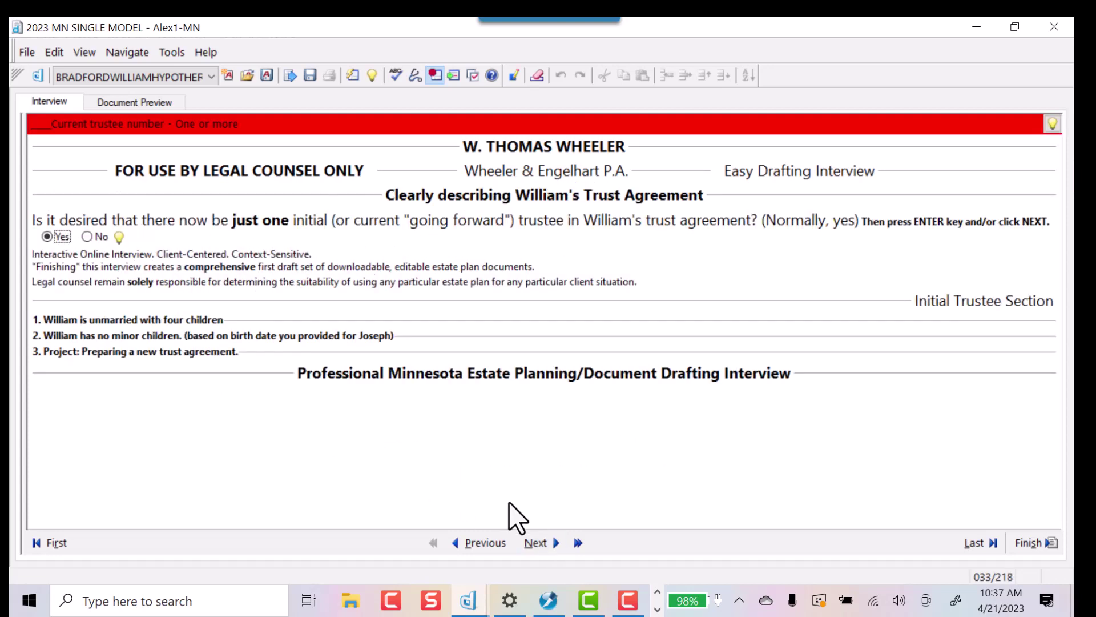
{"action": "left_click", "coordinate": [558, 545]}
{"action": "left_click", "coordinate": [555, 544]}
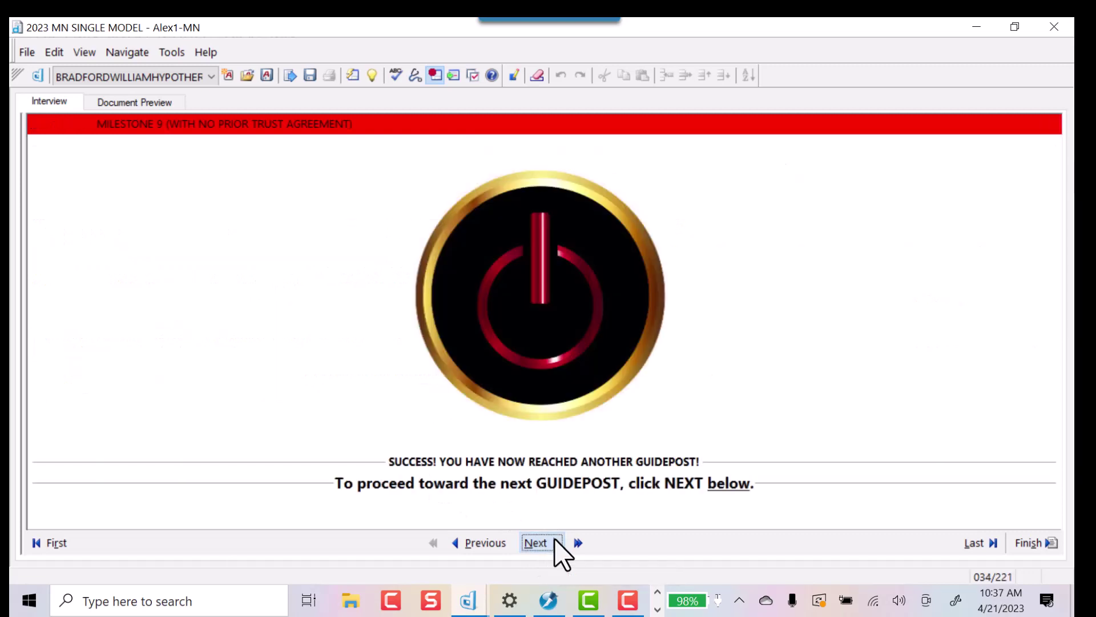
Keep Yes for incapacity support distributions only to the client, and No for excluding any children from tangible personal property
{"action": "left_click", "coordinate": [556, 544]}
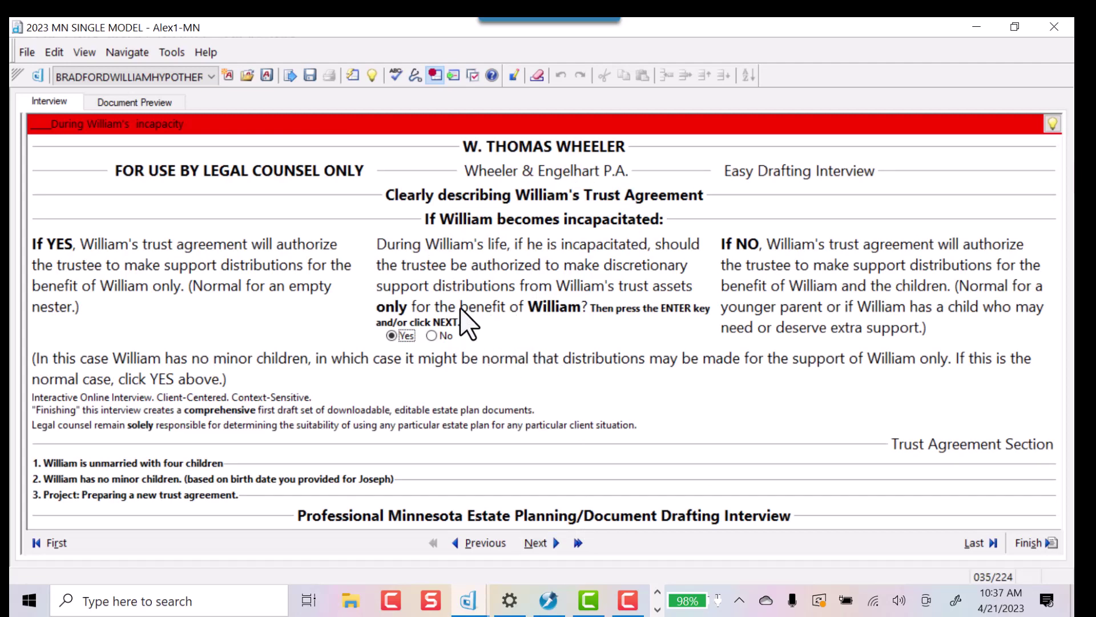
{"action": "left_click", "coordinate": [555, 541]}
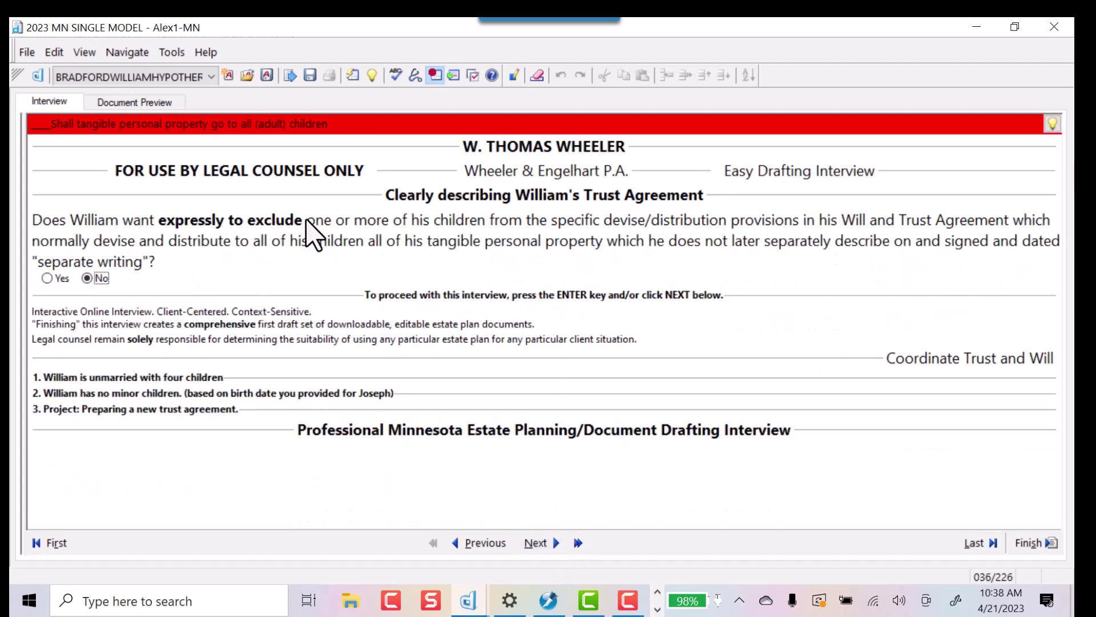
{"action": "left_click", "coordinate": [569, 541]}
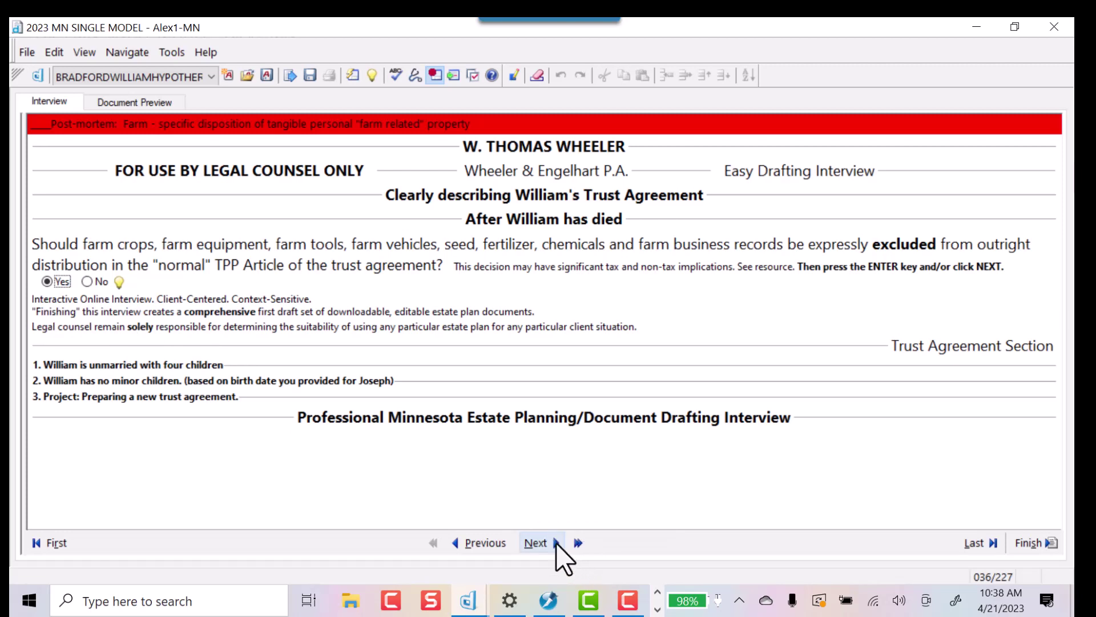
Keep Yes for excluding both farm-related and business-use property from outright distribution in the normal TPP article
{"action": "left_click", "coordinate": [537, 543]}
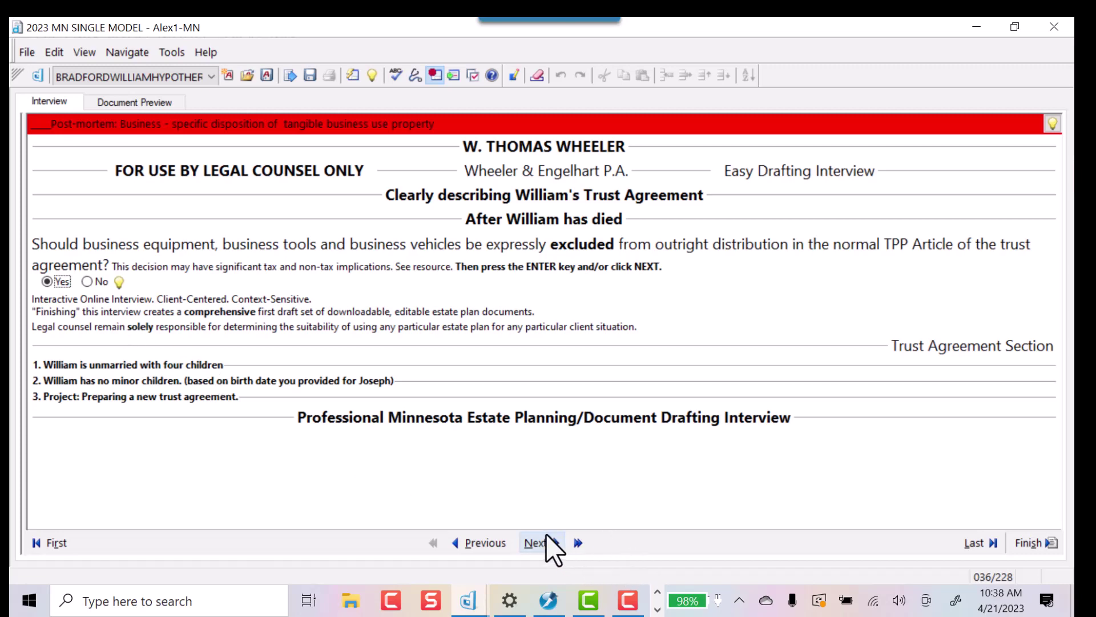
{"action": "left_click", "coordinate": [550, 542]}
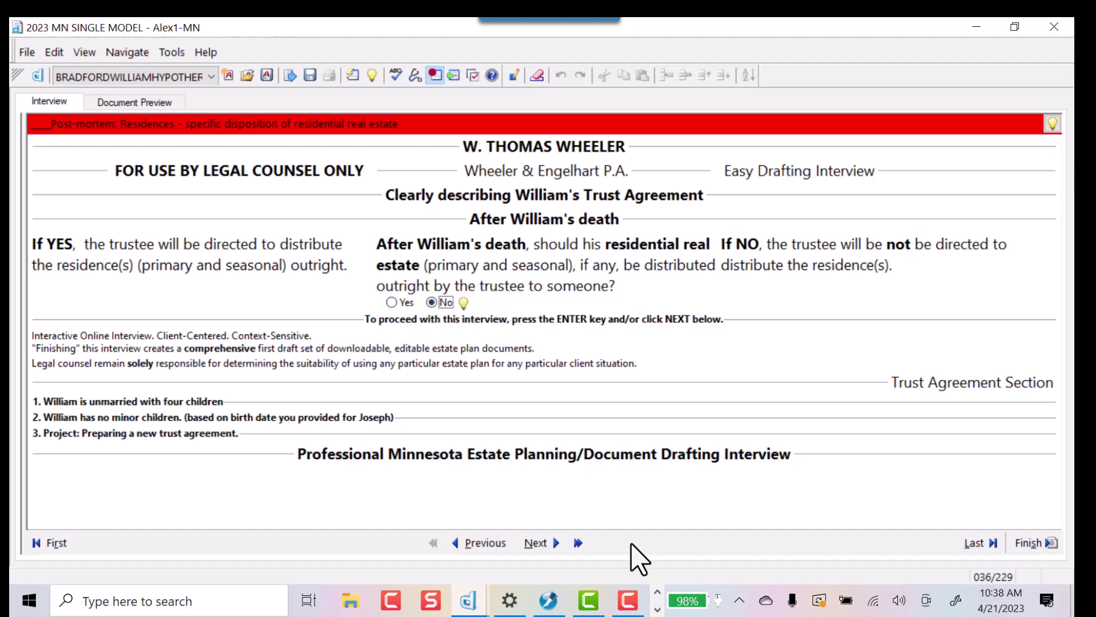
Keep No for outright distribution of residential real estate, and Yes for specific dollar distributions, including those to individuals
{"action": "left_click", "coordinate": [539, 542]}
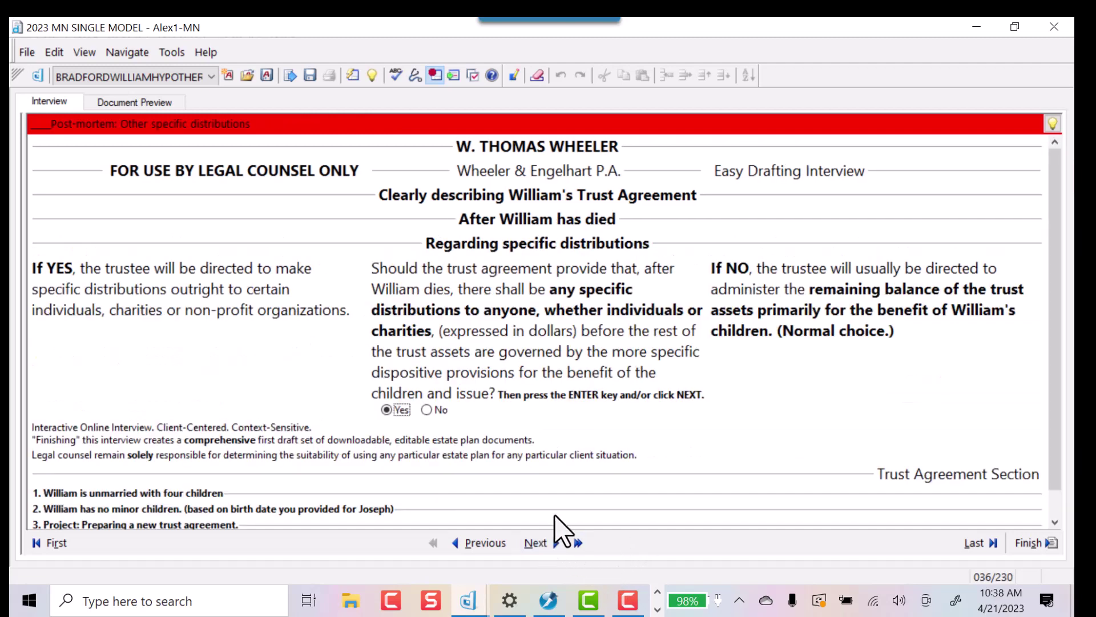
{"action": "left_click", "coordinate": [553, 545]}
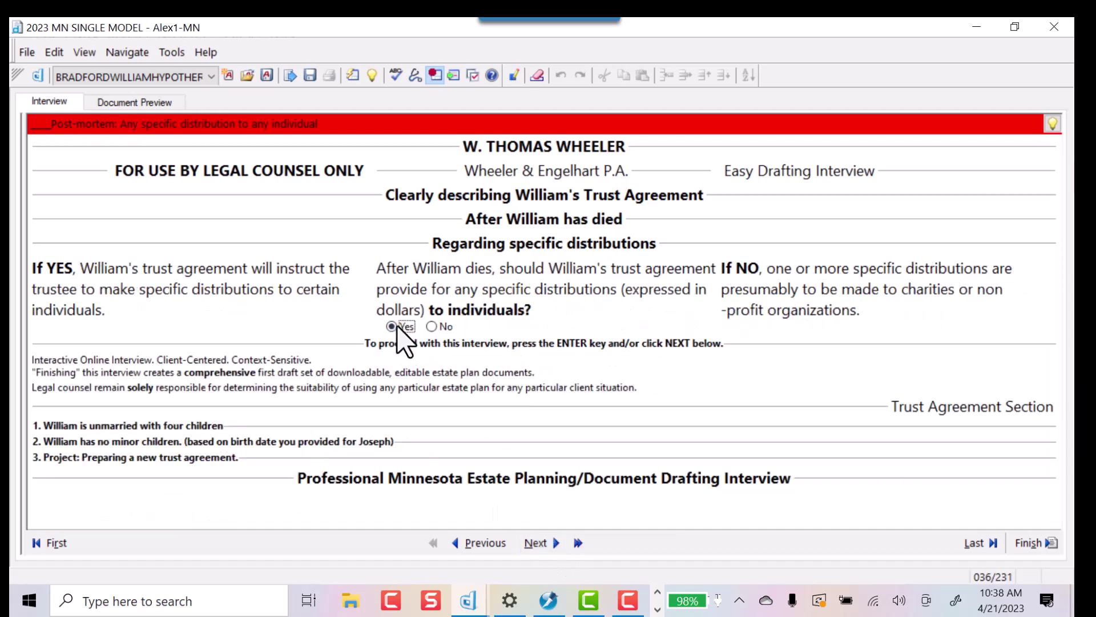
{"action": "left_click", "coordinate": [553, 546]}
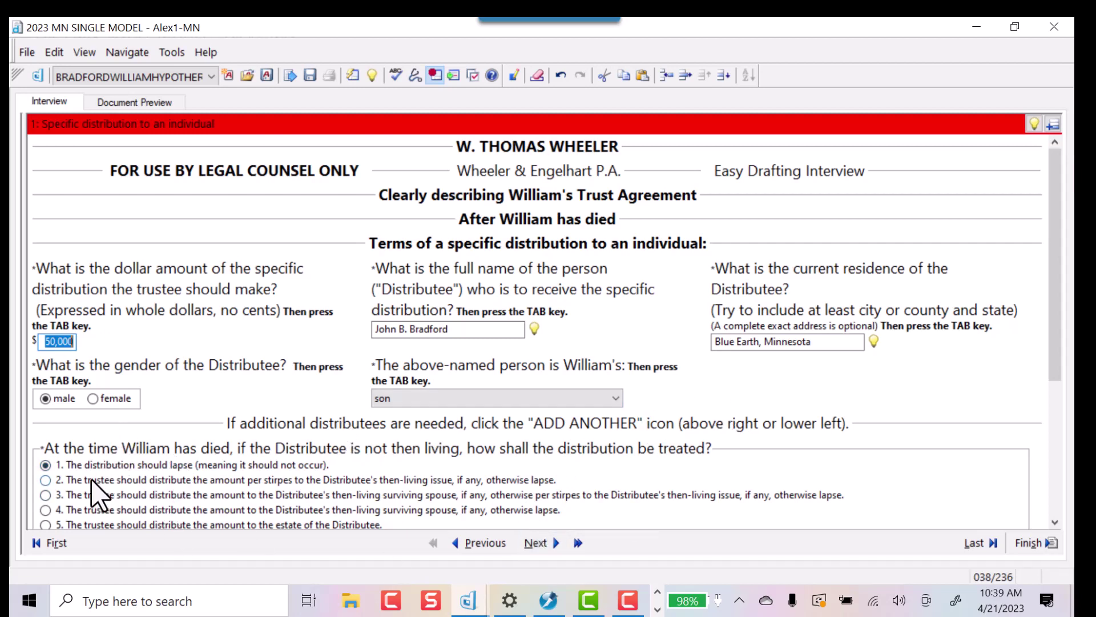
Keep the $50,000 distributions to a son and a daughter, and Yes for administering the residue for the client's children and descendants
{"action": "left_click", "coordinate": [574, 543]}
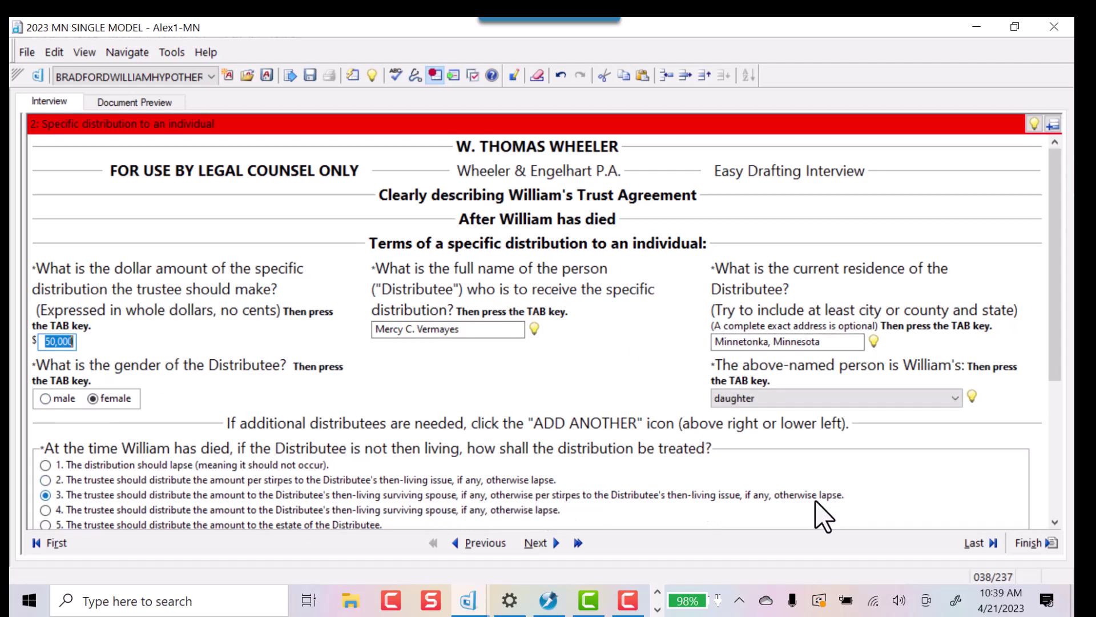
{"action": "left_click", "coordinate": [559, 544]}
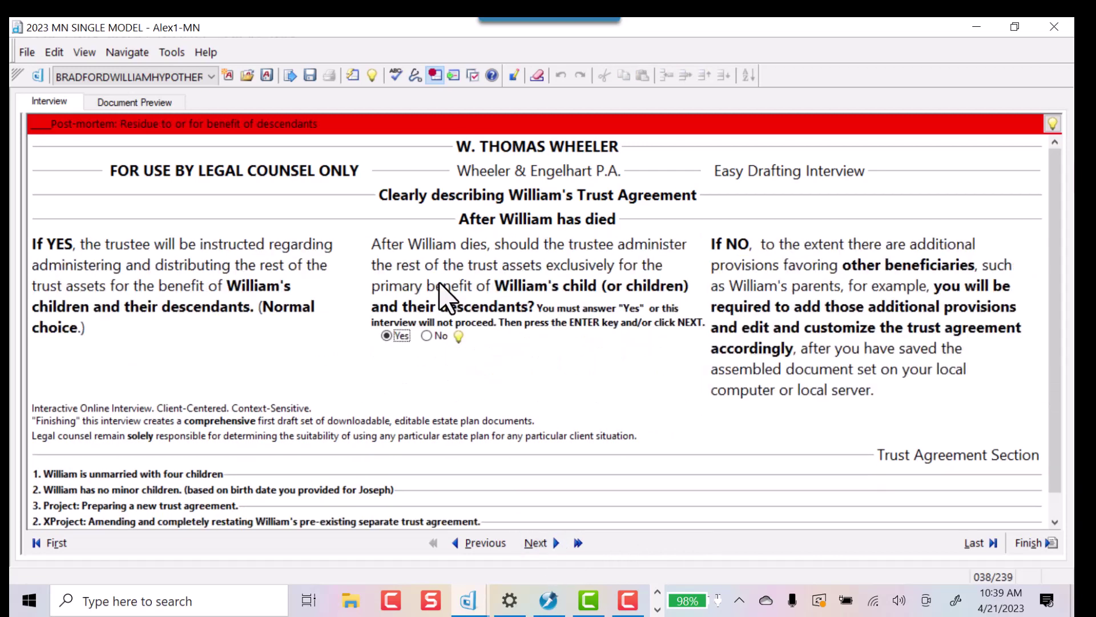
{"action": "left_click", "coordinate": [559, 544]}
{"action": "left_click", "coordinate": [558, 543]}
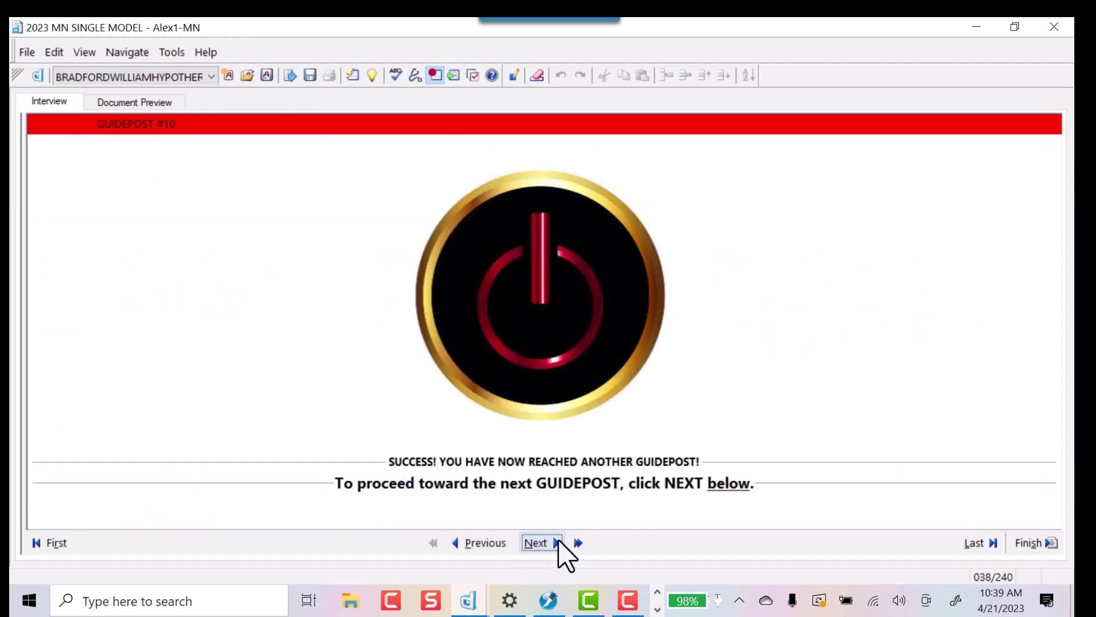
Proceed past Guidepost 10 and keep No for both outright distribution (Type A) and a single pot trust for the children
{"action": "left_click", "coordinate": [558, 542]}
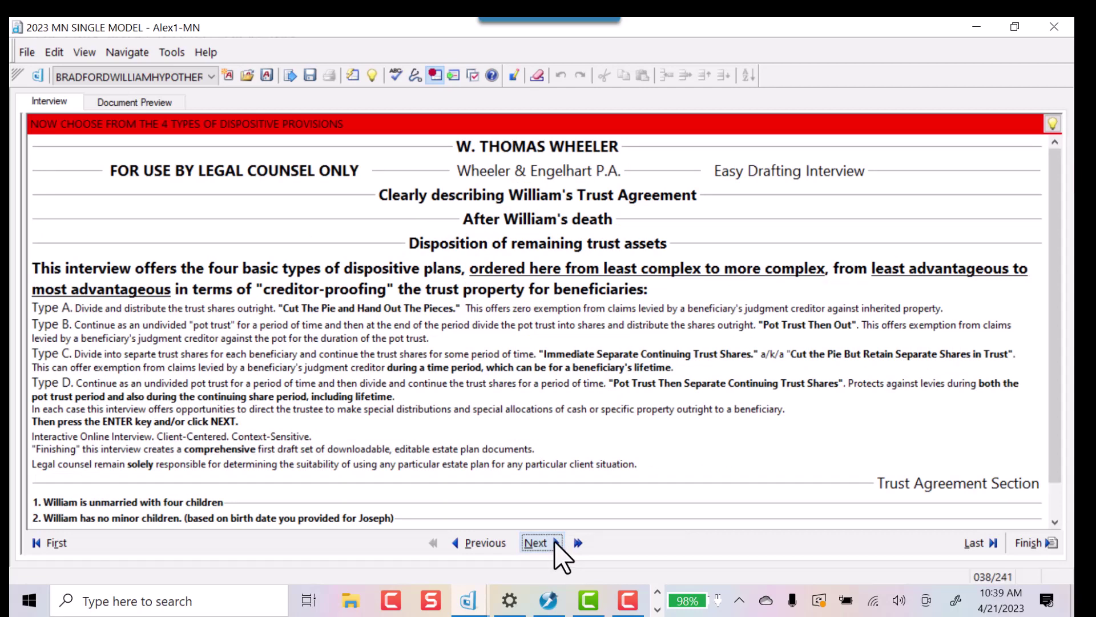
{"action": "left_click", "coordinate": [558, 545]}
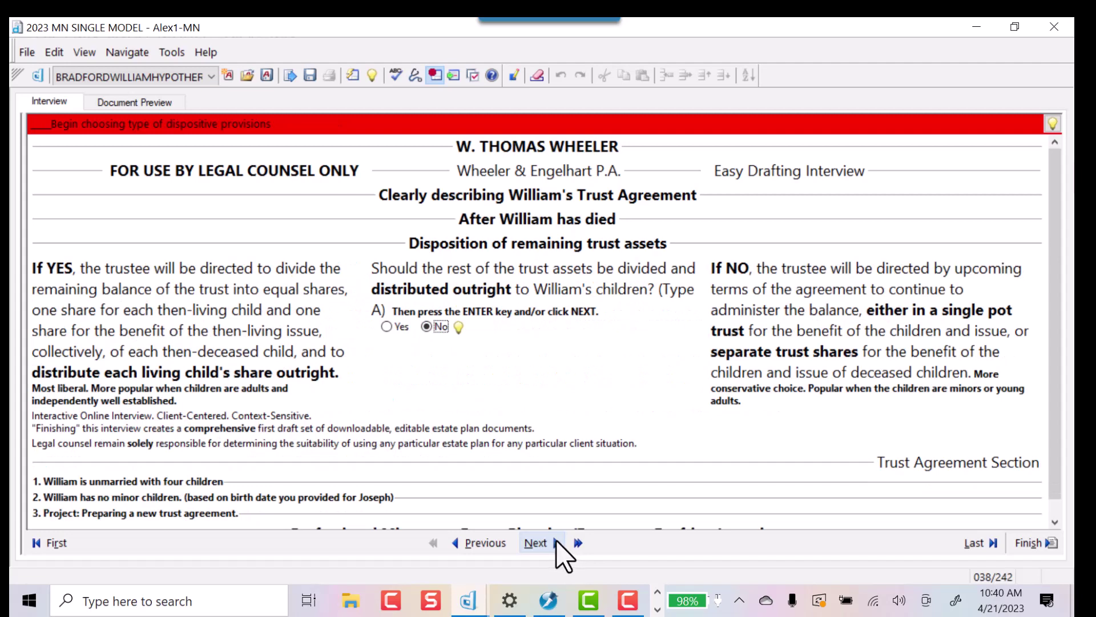
{"action": "left_click", "coordinate": [557, 543]}
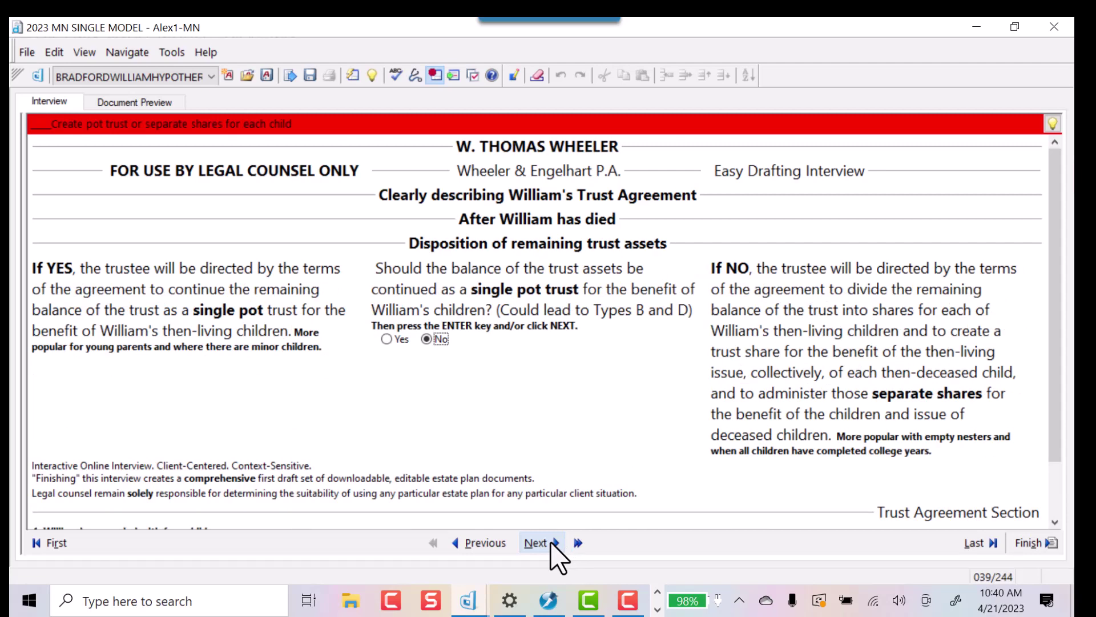
{"action": "left_click", "coordinate": [553, 549]}
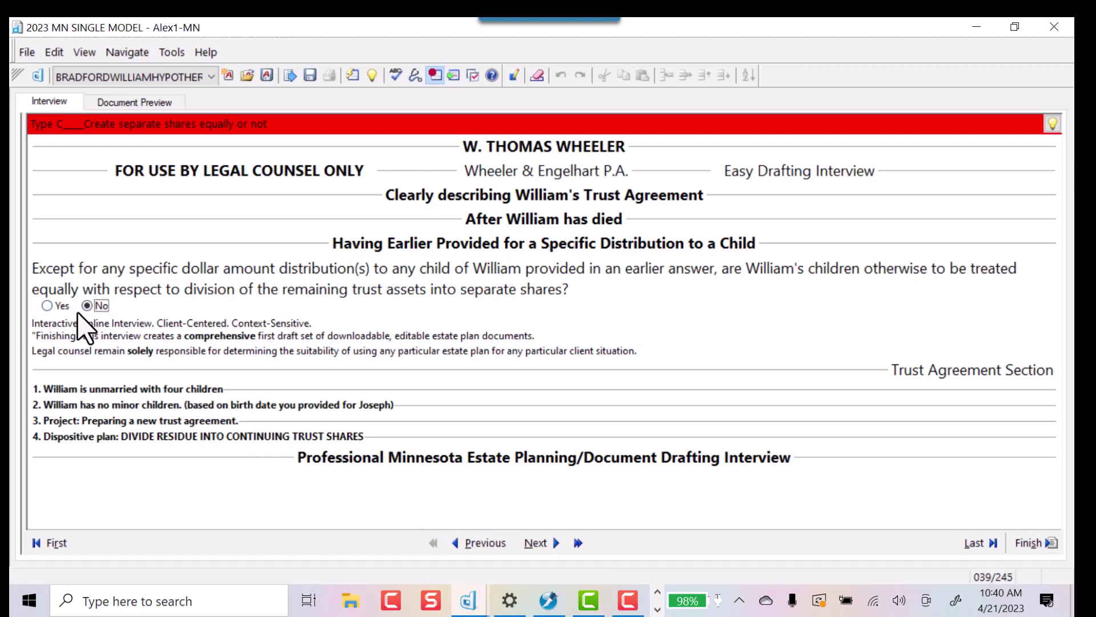
Keep No for equal treatment of the children, and Yes for "off the top" specific allocations, including the Faribault County, Minnesota real estate
{"action": "left_click", "coordinate": [541, 543]}
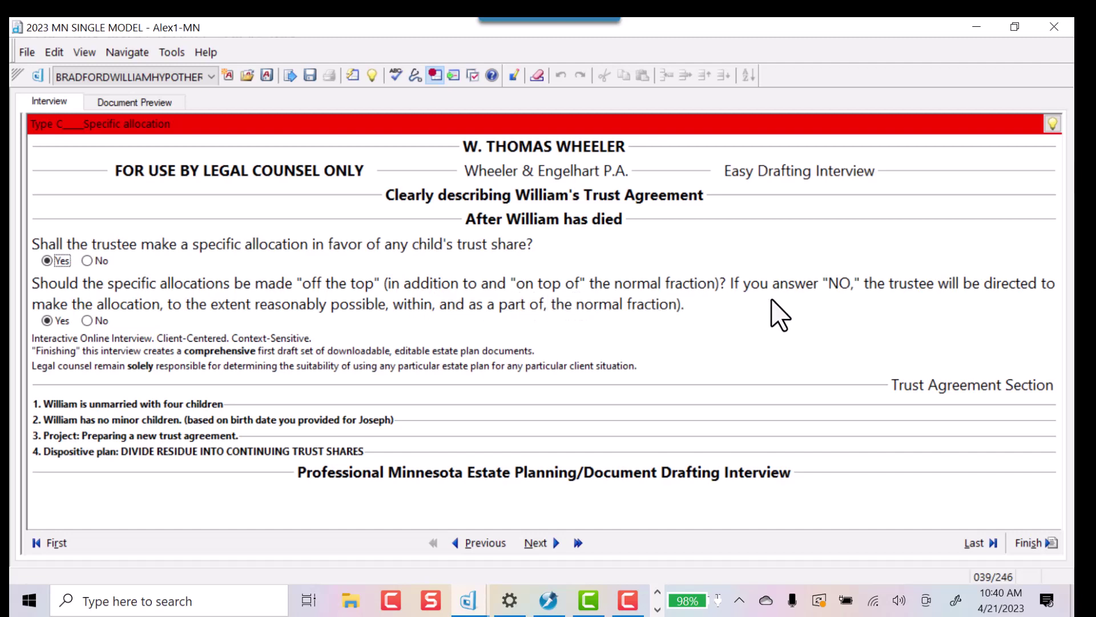
{"action": "left_click", "coordinate": [520, 541]}
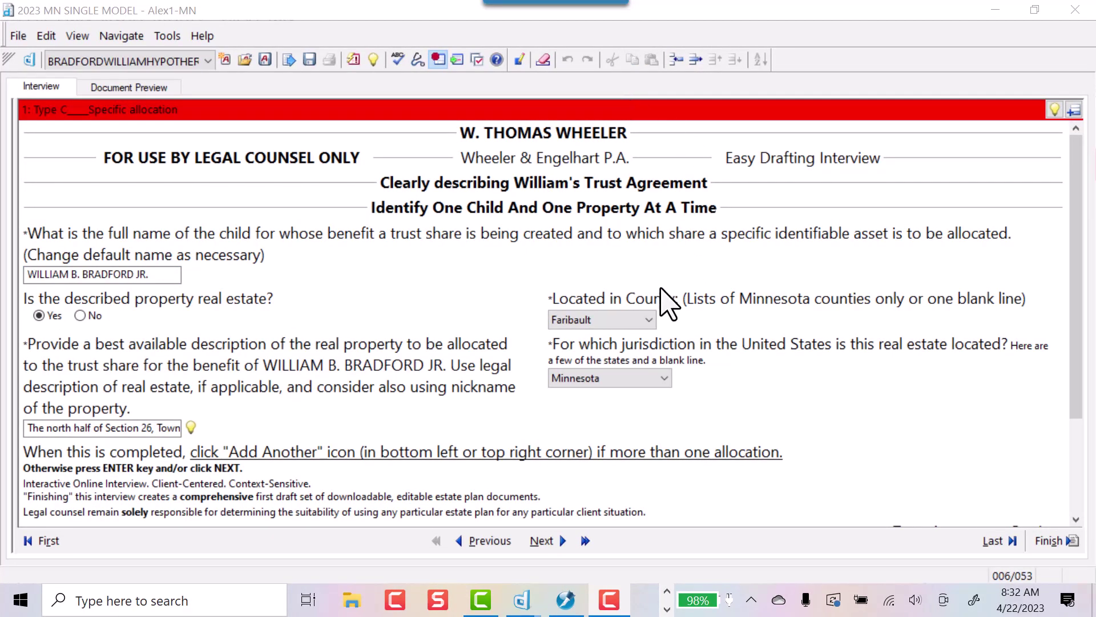
{"action": "left_click", "coordinate": [560, 541]}
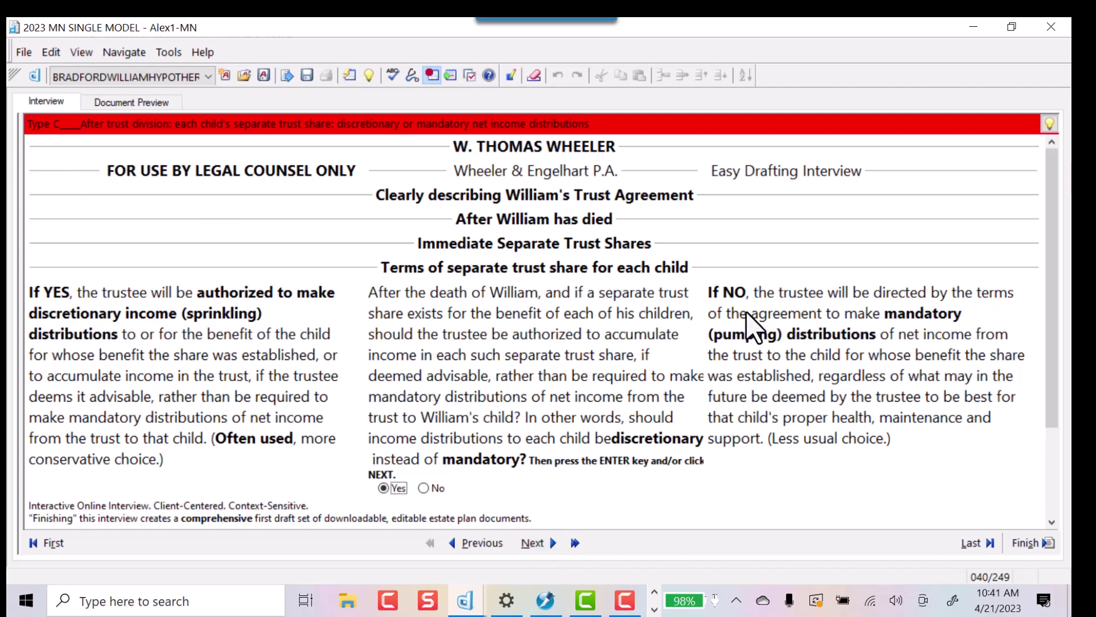
Keep discretionary income distributions and all three additional purposes for each child's share, and Yes for distributions to the child's issue and IRD language
{"action": "key", "text": "Return"}
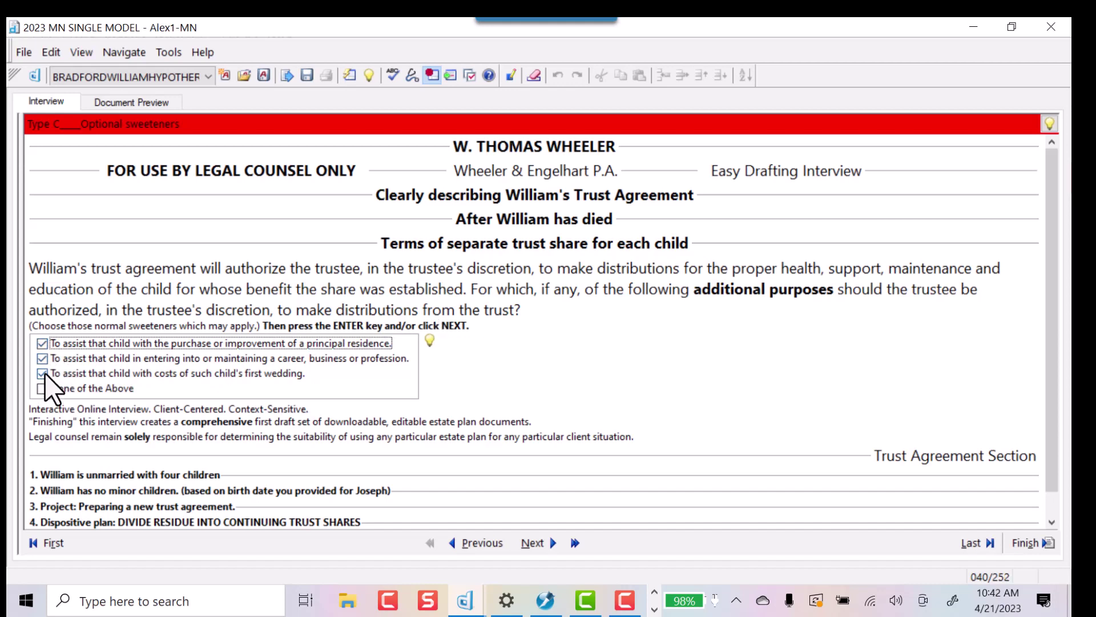
{"action": "left_click", "coordinate": [554, 543]}
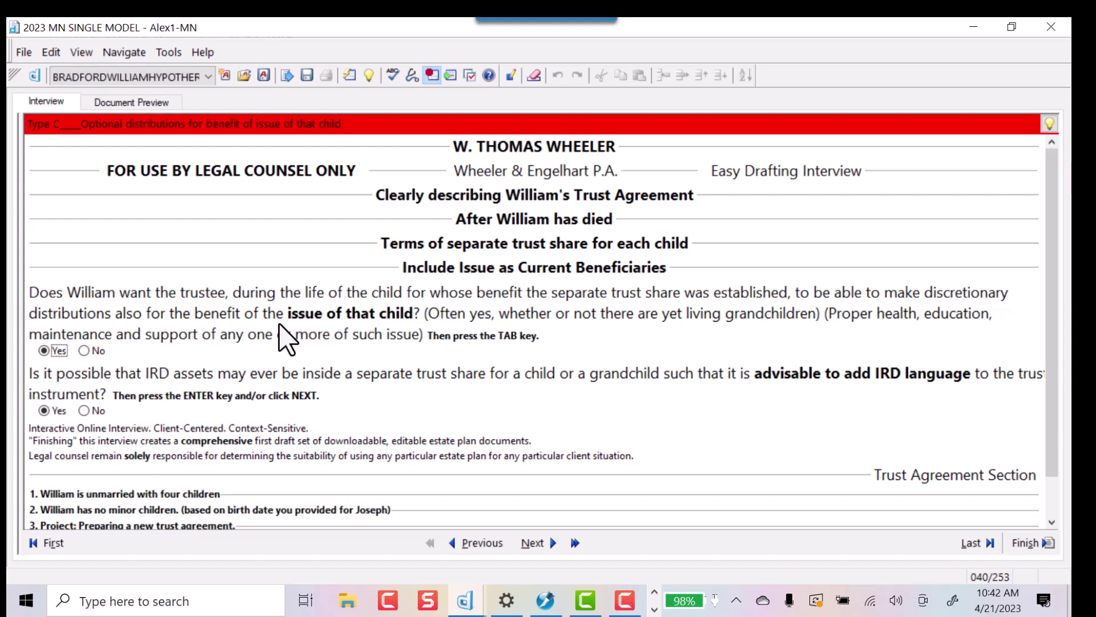
{"action": "left_click", "coordinate": [551, 543]}
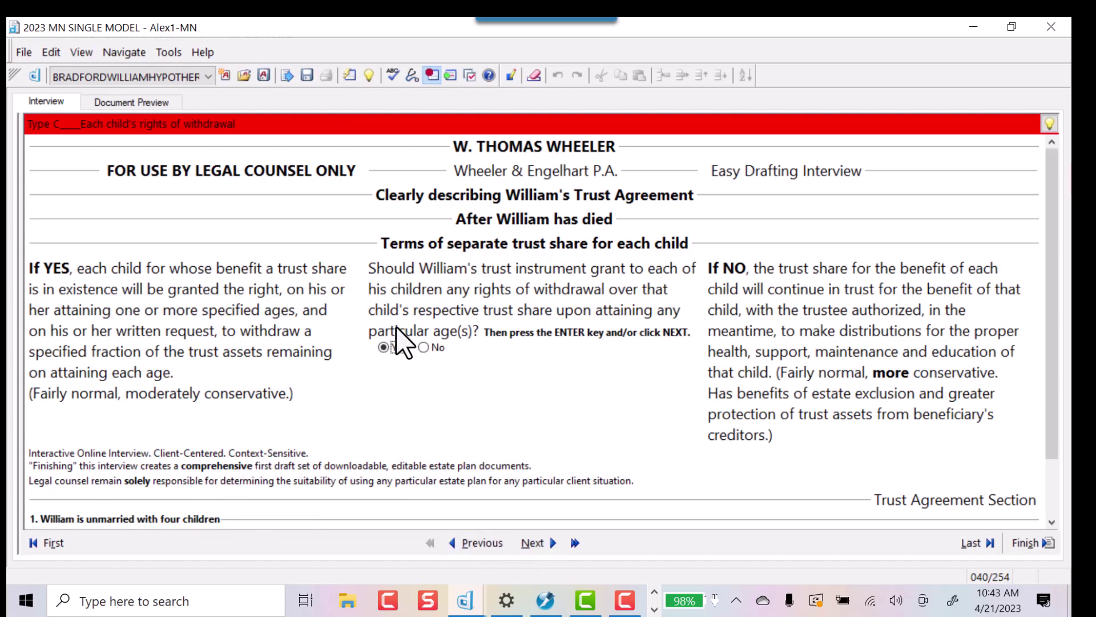
Keep each child's withdrawal rights at two ages, and only the limited testamentary power of appointment among the client's issue
{"action": "left_click", "coordinate": [552, 542]}
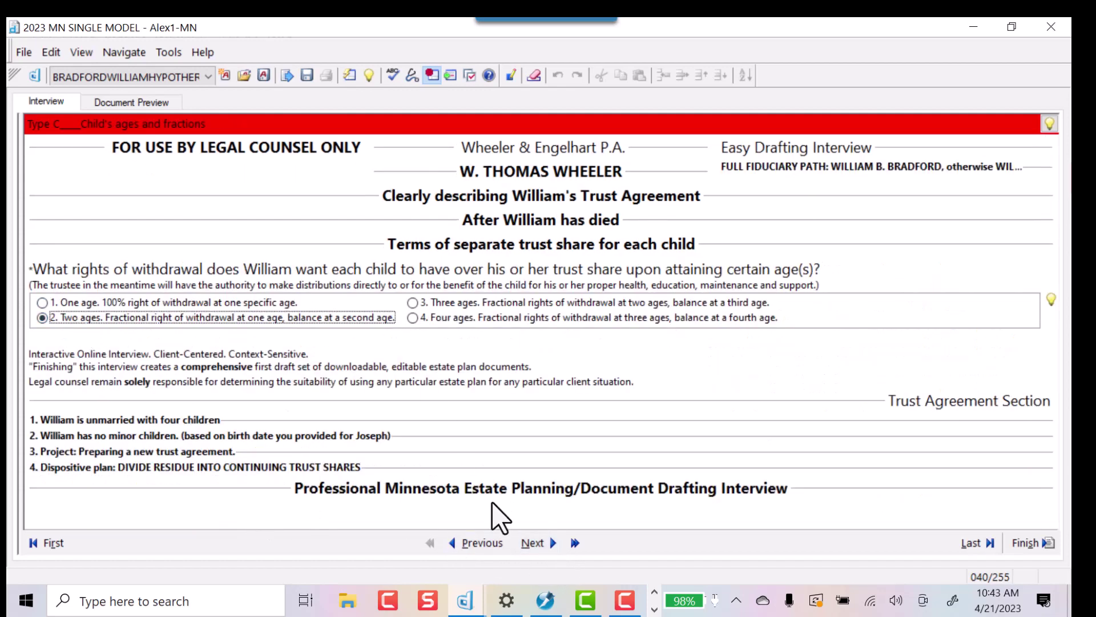
{"action": "left_click", "coordinate": [544, 543]}
{"action": "left_click", "coordinate": [551, 544]}
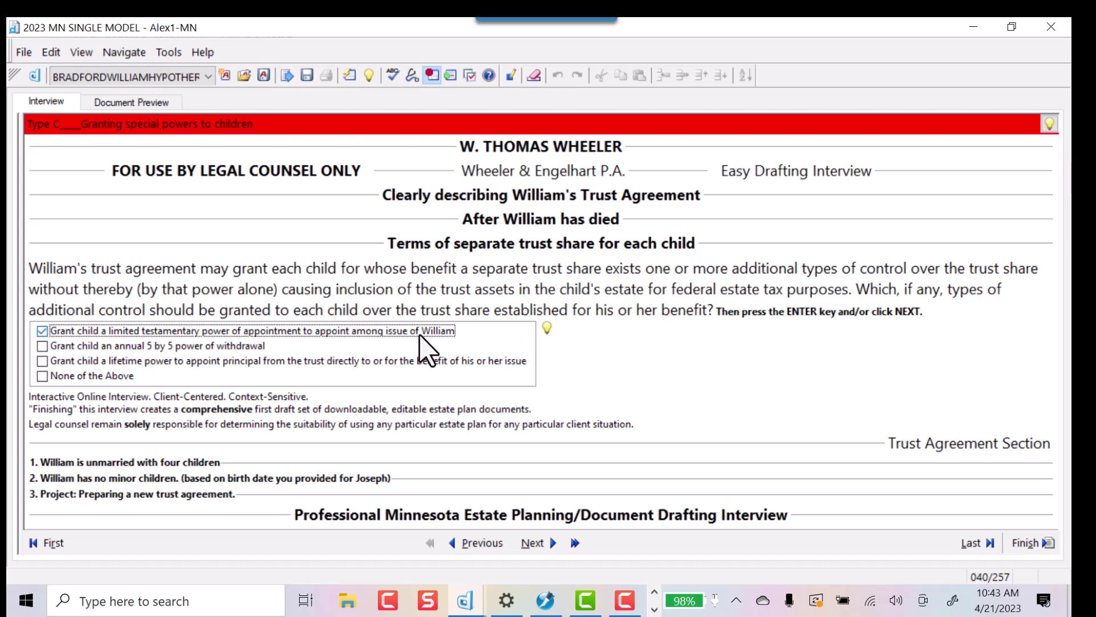
{"action": "left_click", "coordinate": [558, 543]}
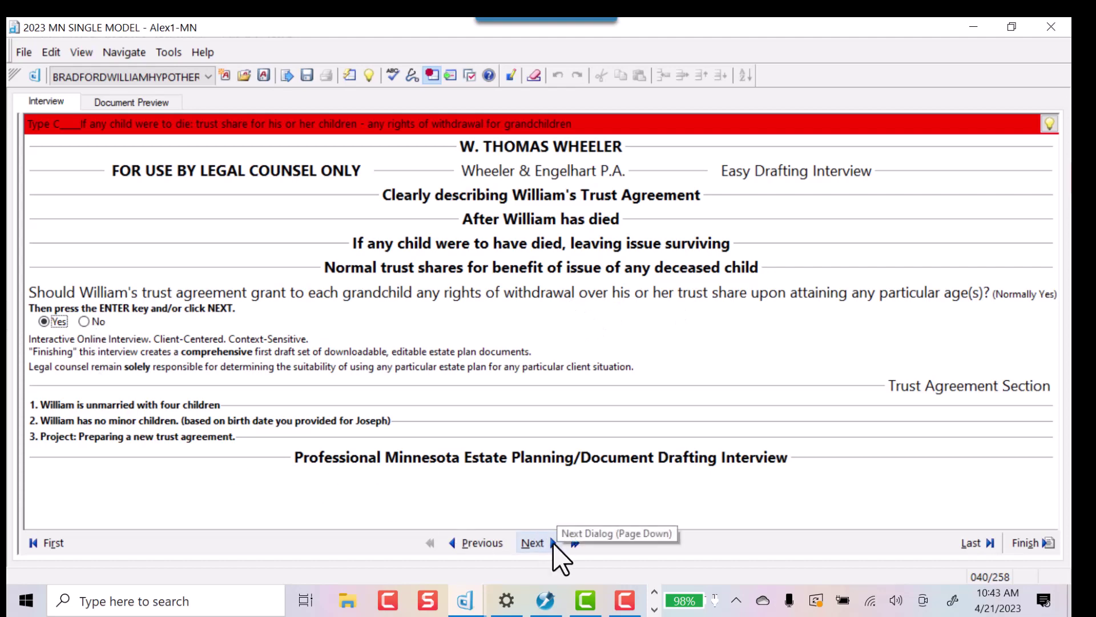
Keep Yes for grandchildren's withdrawal rights, with a 100% right of withdrawal at the single age of 30
{"action": "key", "text": "Return"}
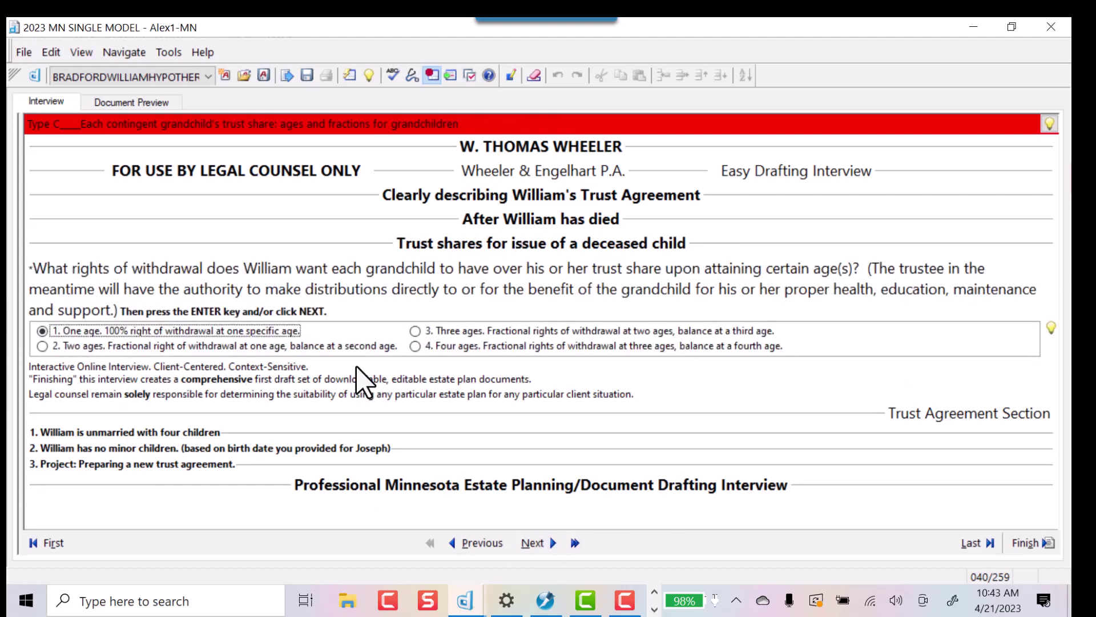
{"action": "key", "text": "Return"}
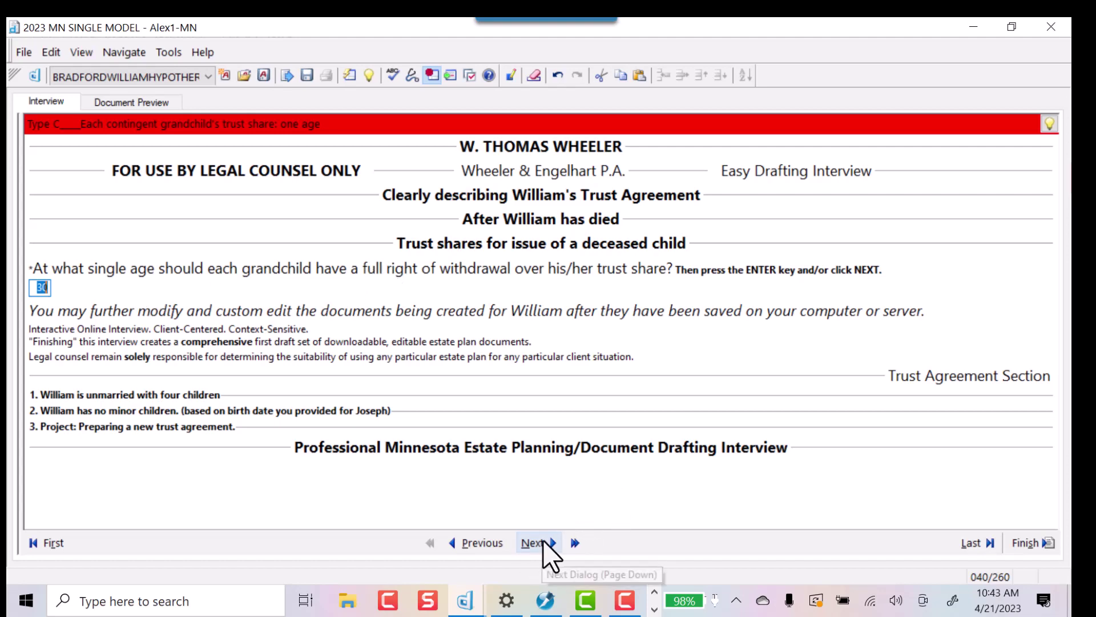
{"action": "left_click", "coordinate": [559, 545]}
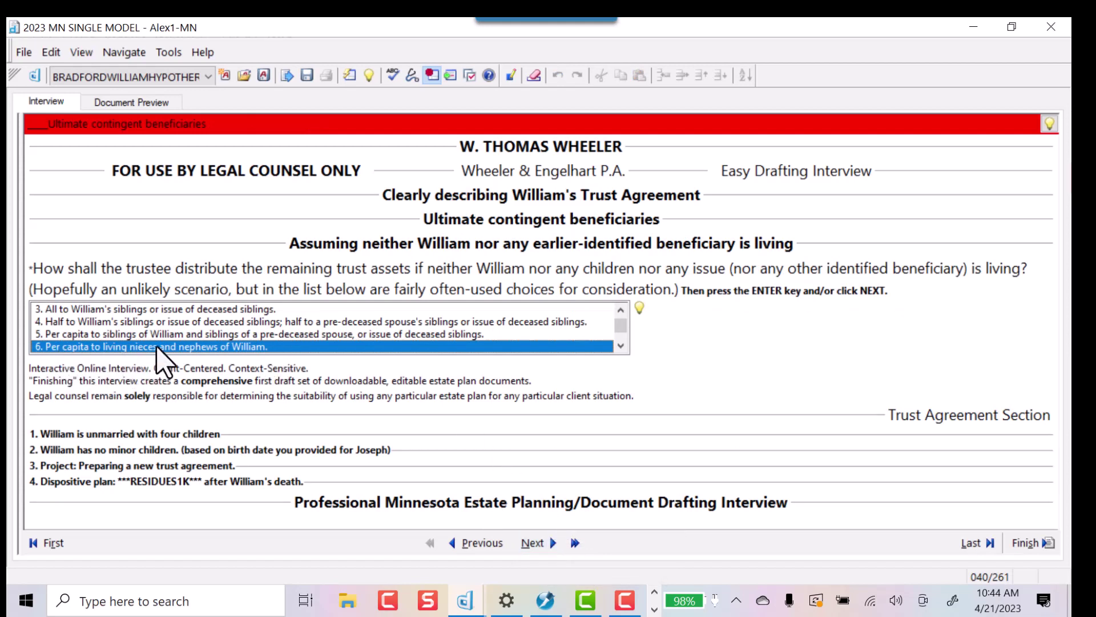
Review the ultimate contingent beneficiary choices and keep choice 6, per capita to the client's living nieces and nephews
{"action": "scroll", "coordinate": [624, 311], "scroll_direction": "up", "scroll_amount": 1}
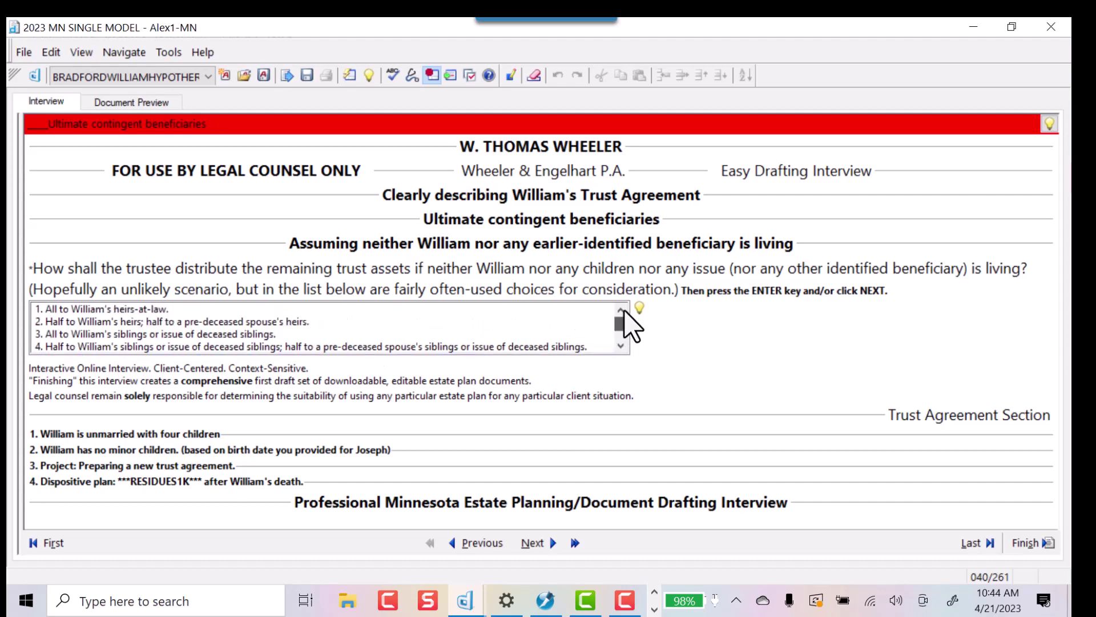
{"action": "scroll", "coordinate": [628, 326], "scroll_direction": "down", "scroll_amount": 4}
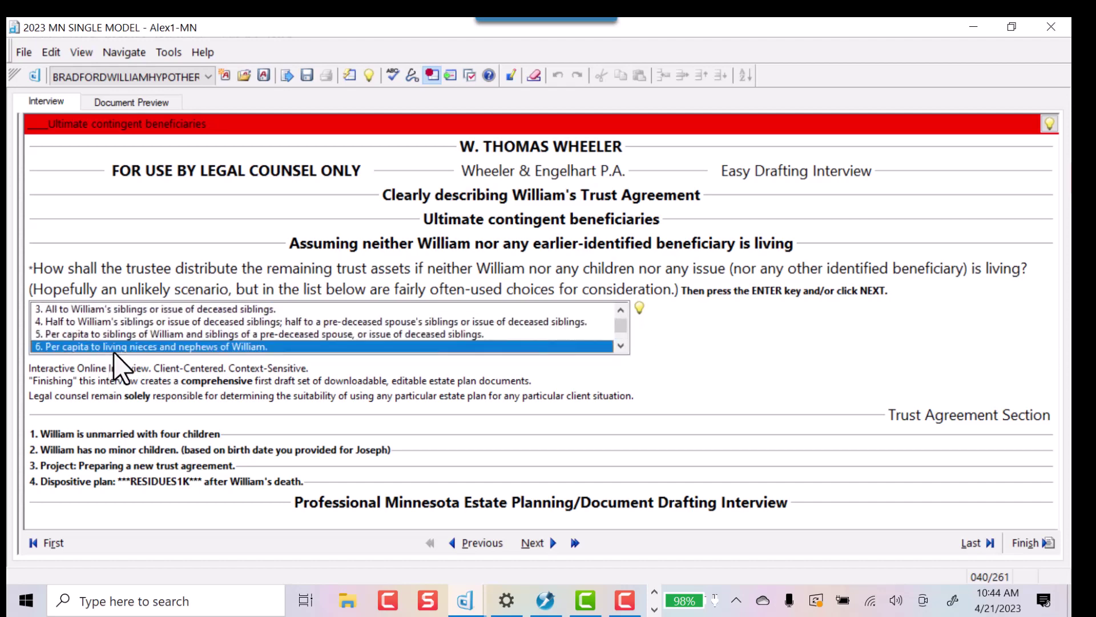
{"action": "left_click", "coordinate": [540, 543]}
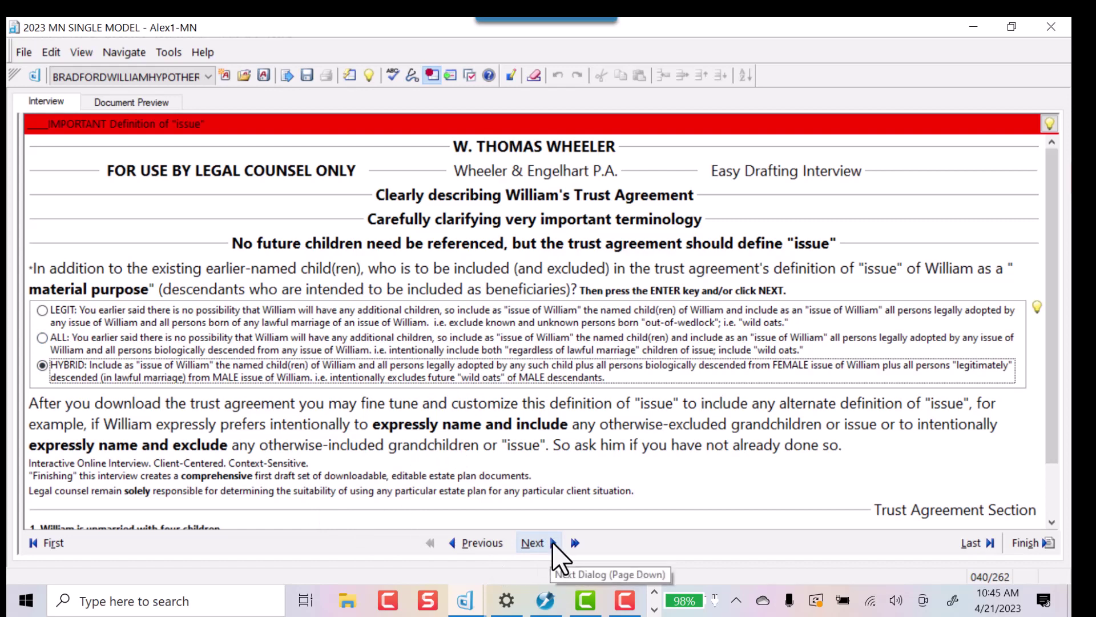
Keep the HYBRID definition of issue, and Yes for corporate affiliates and both Minnesota Trust Code material purposes, creditor-proof features and privacy
{"action": "left_click", "coordinate": [556, 557]}
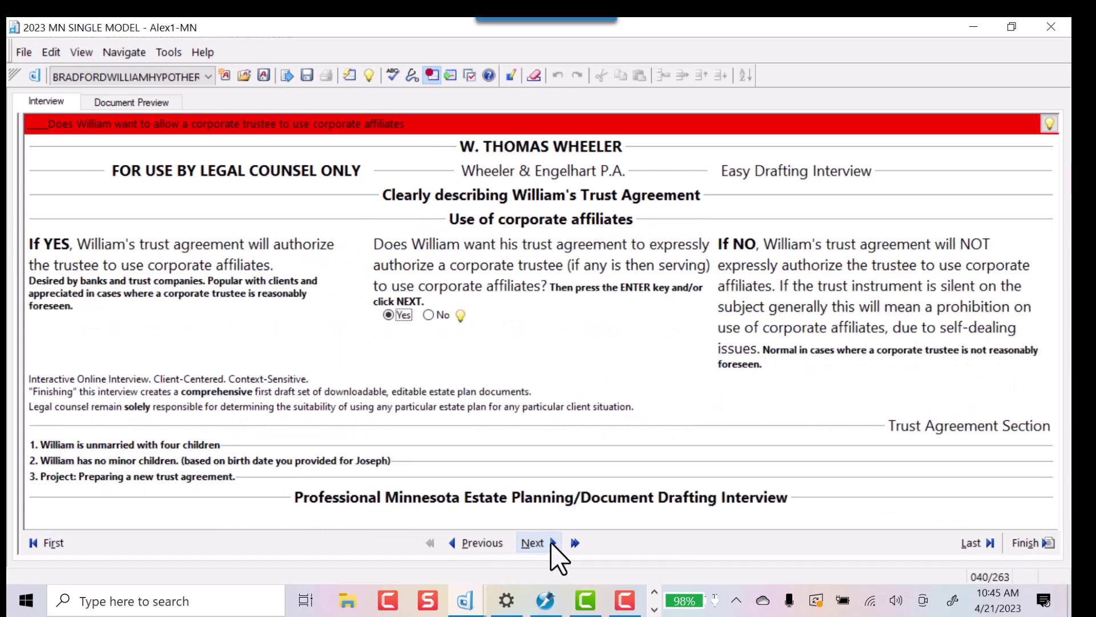
{"action": "left_click", "coordinate": [556, 556]}
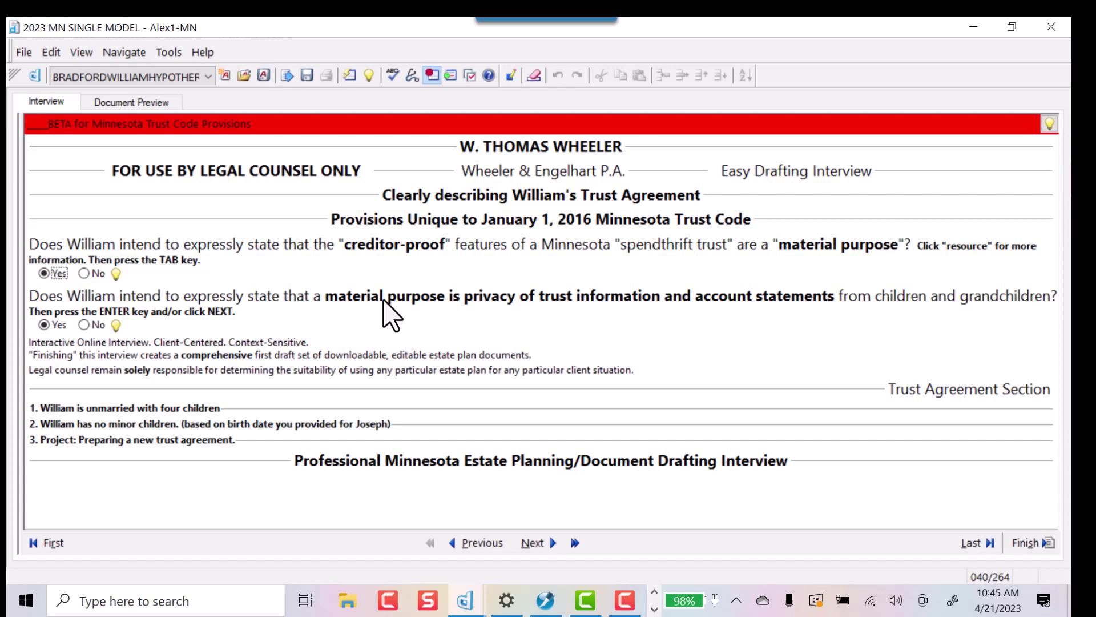
{"action": "left_click", "coordinate": [533, 543]}
{"action": "left_click", "coordinate": [554, 543]}
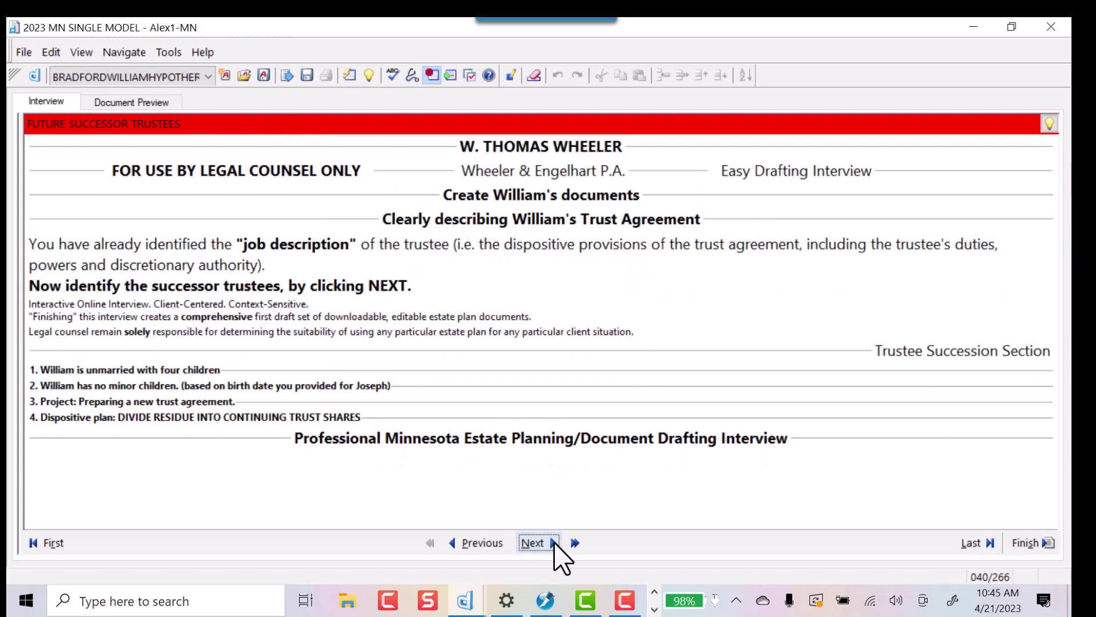
Keep a single first successor trustee, the client's eldest-named son, and Yes for coordinating the will's pour-over clause and personal representative with him
{"action": "left_click", "coordinate": [557, 543]}
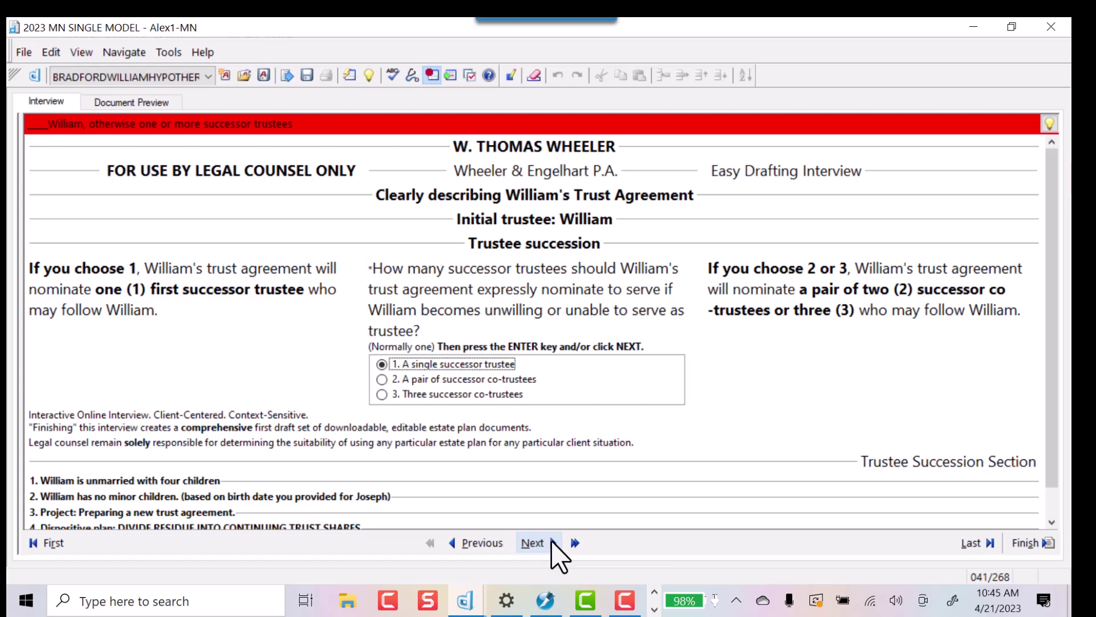
{"action": "left_click", "coordinate": [552, 543]}
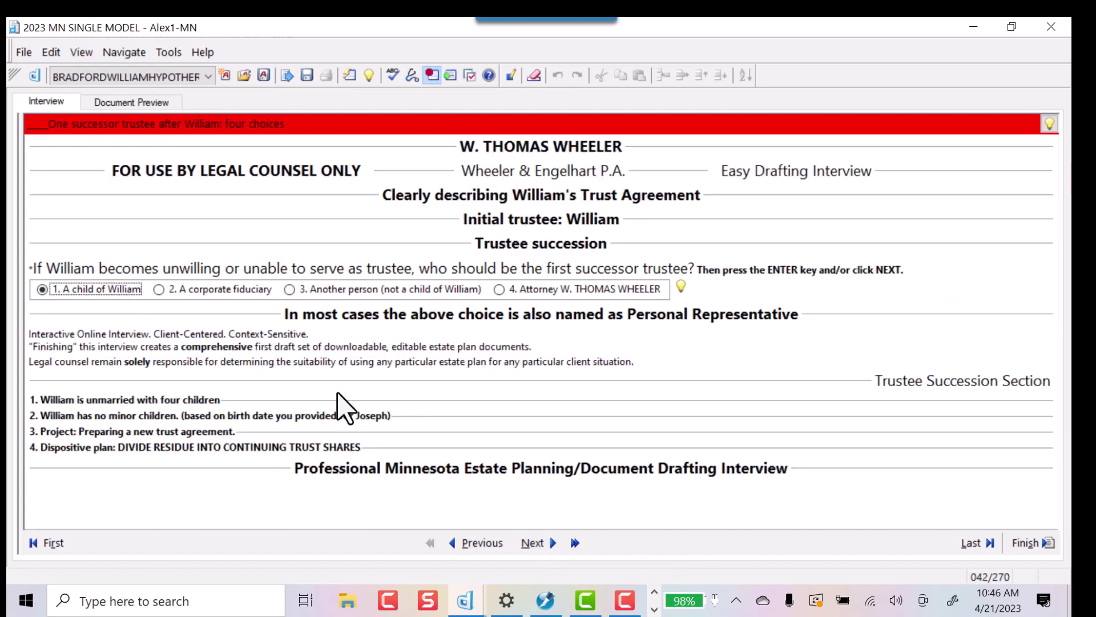
{"action": "left_click", "coordinate": [549, 545]}
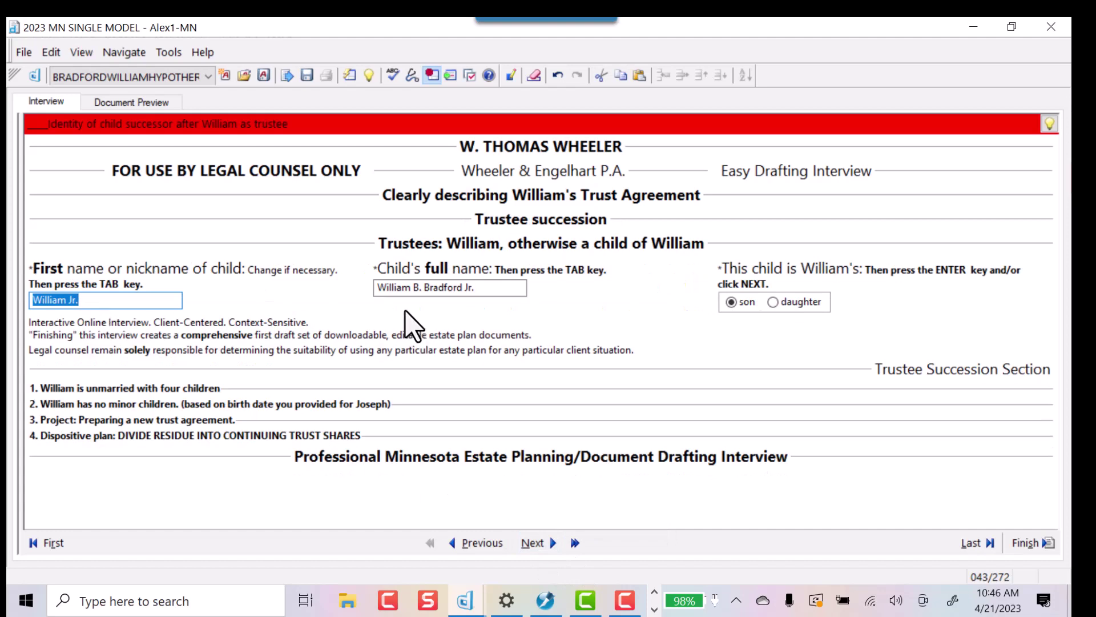
{"action": "left_click", "coordinate": [552, 544]}
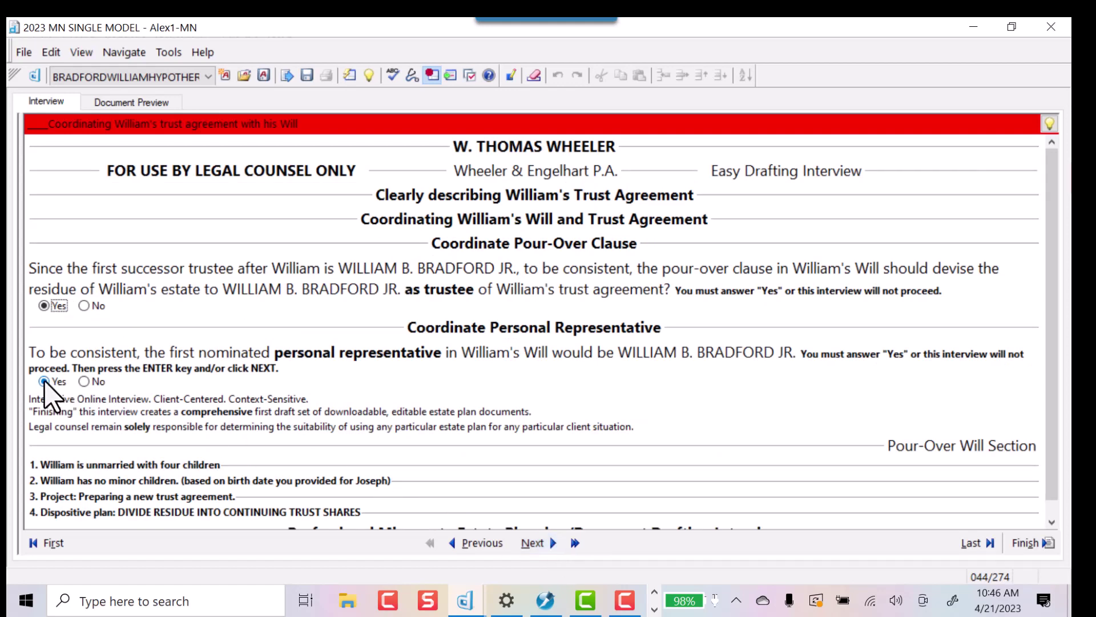
{"action": "left_click", "coordinate": [554, 554]}
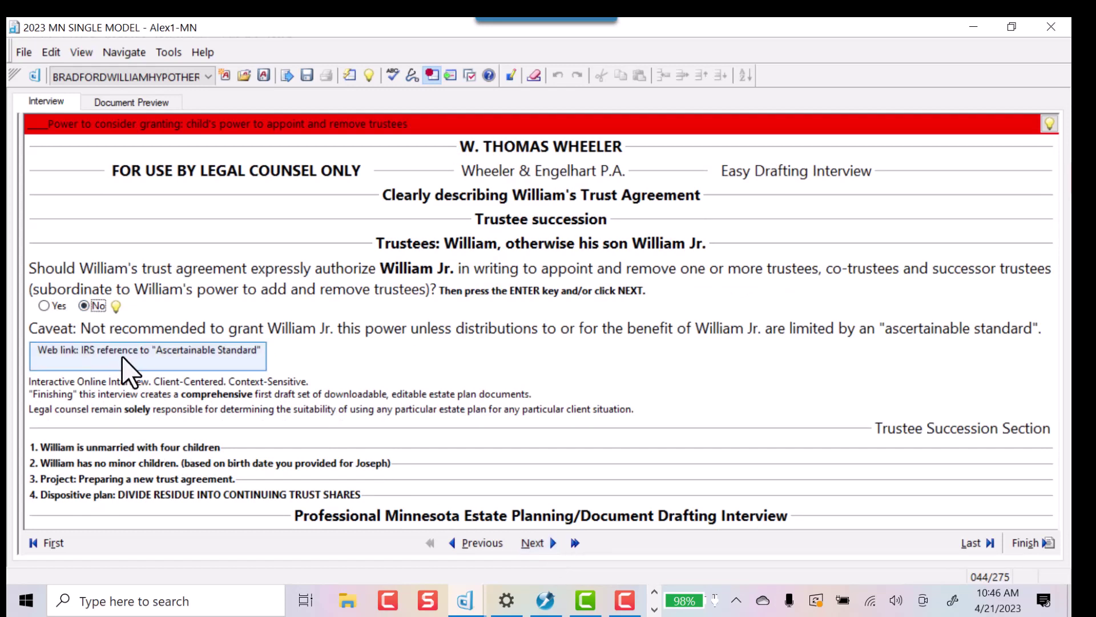
Keep No for the son's power to appoint and remove trustees, and nominate another son as the one successor trustee after him
{"action": "left_click", "coordinate": [558, 544]}
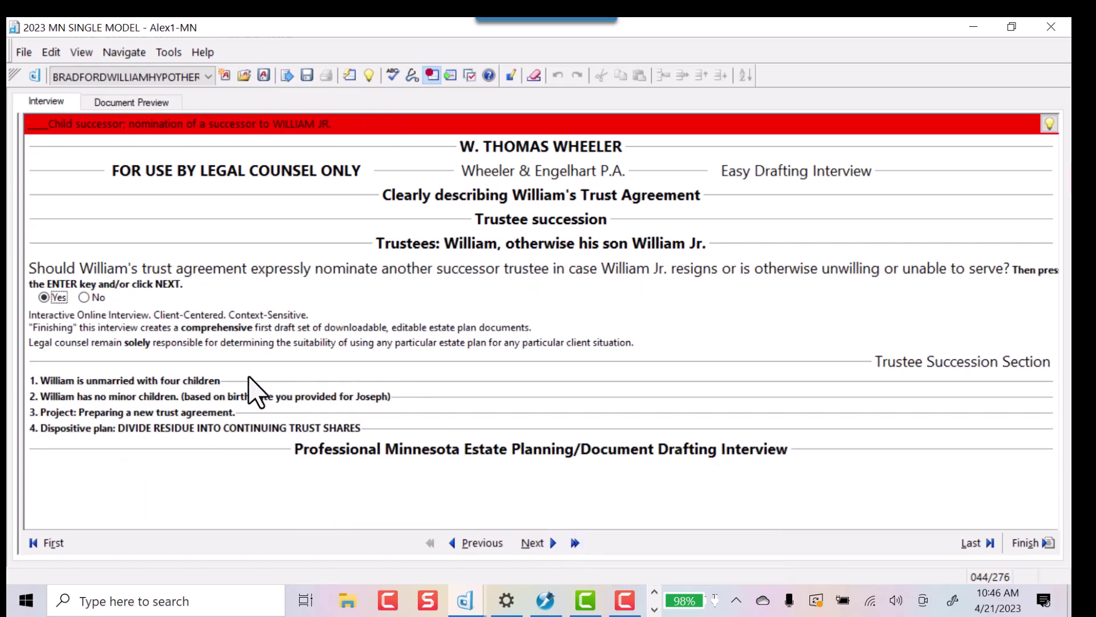
{"action": "left_click", "coordinate": [554, 544]}
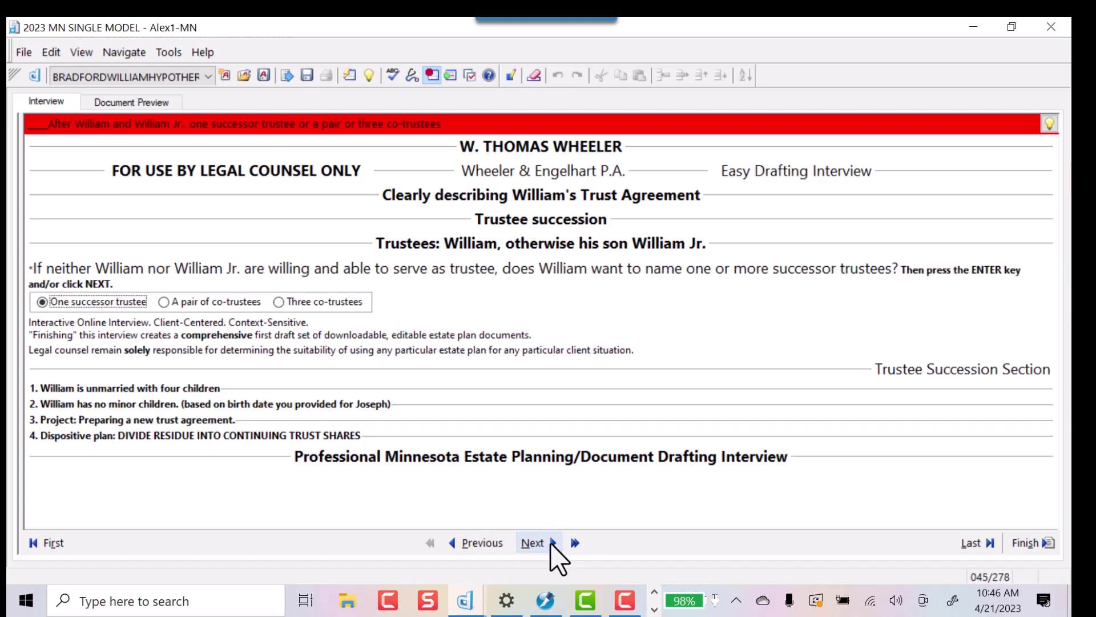
{"action": "left_click", "coordinate": [545, 544]}
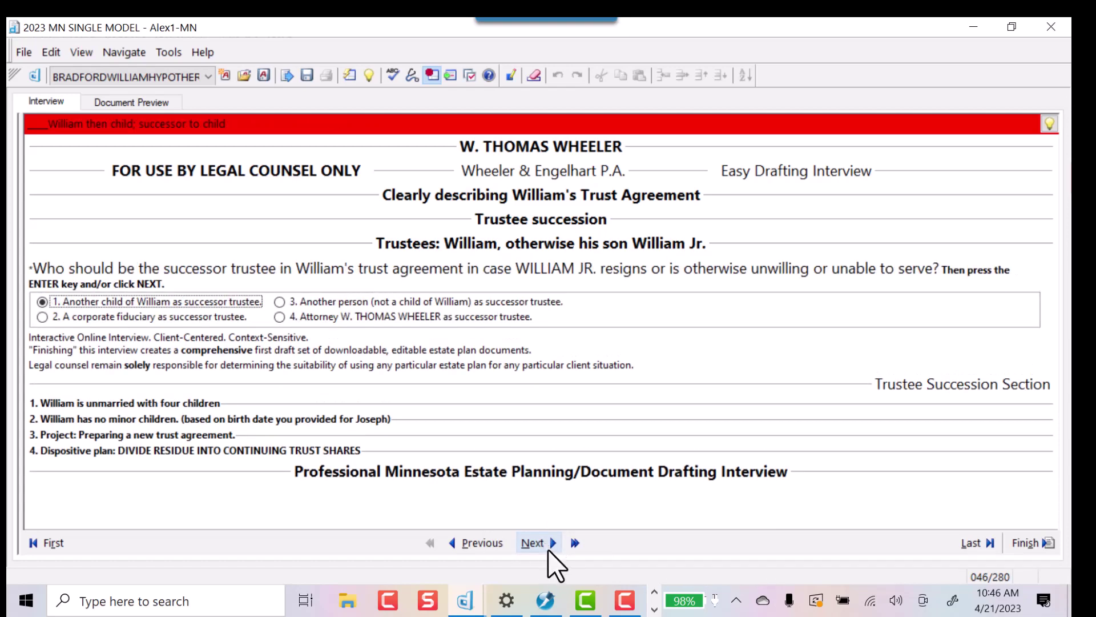
{"action": "key", "text": "Return"}
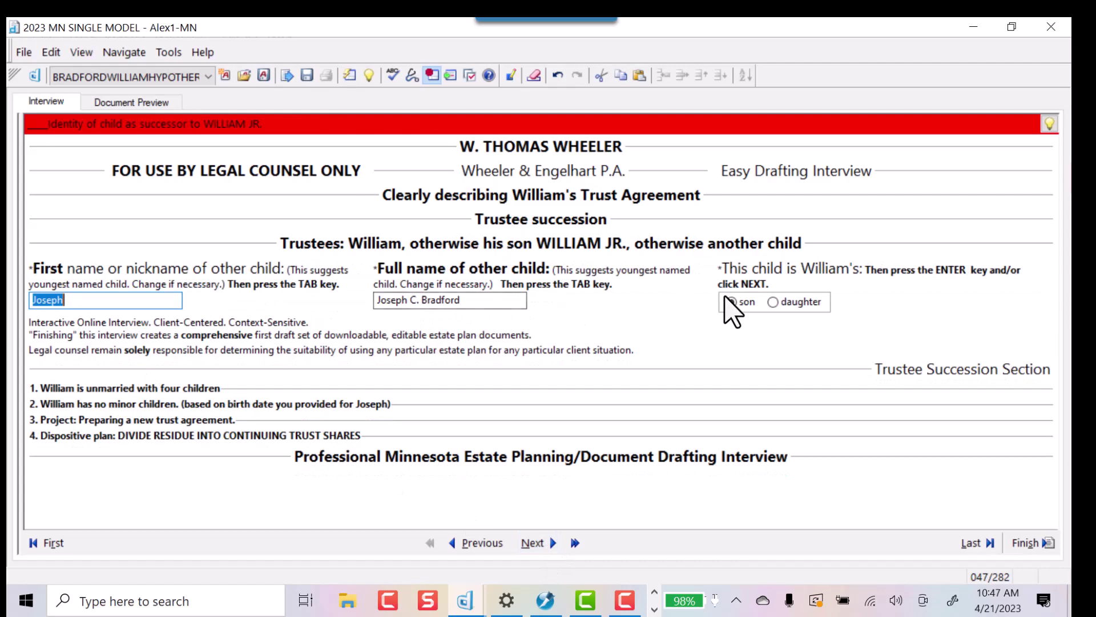
{"action": "left_click", "coordinate": [552, 542]}
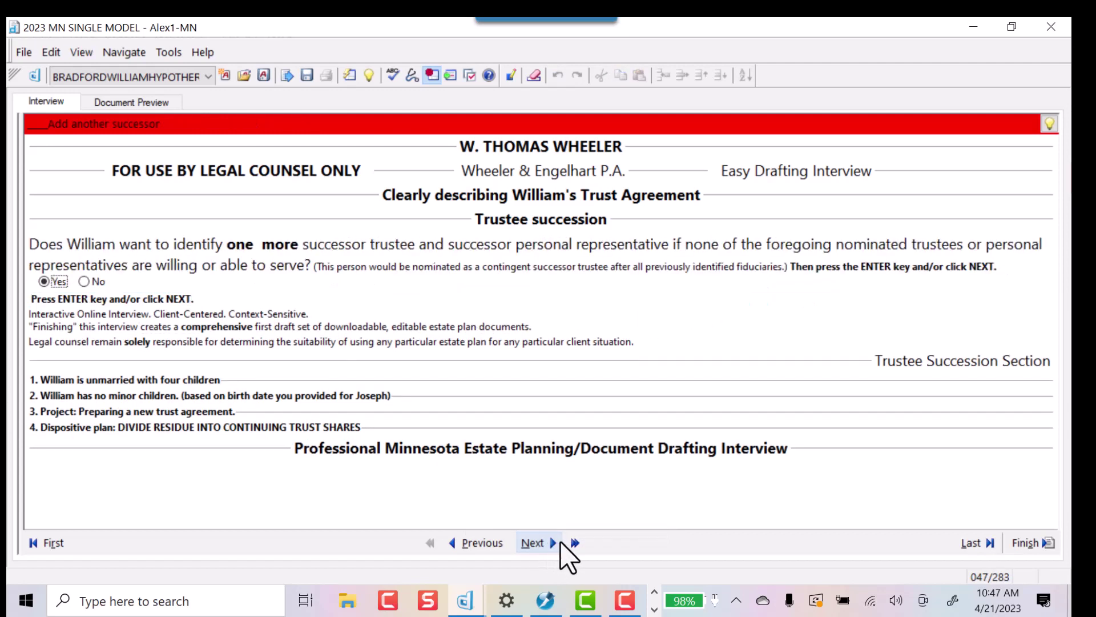
Keep Yes for one more successor trustee and personal representative, with the entered final alternate, and accept the fiduciary summary
{"action": "left_click", "coordinate": [559, 543]}
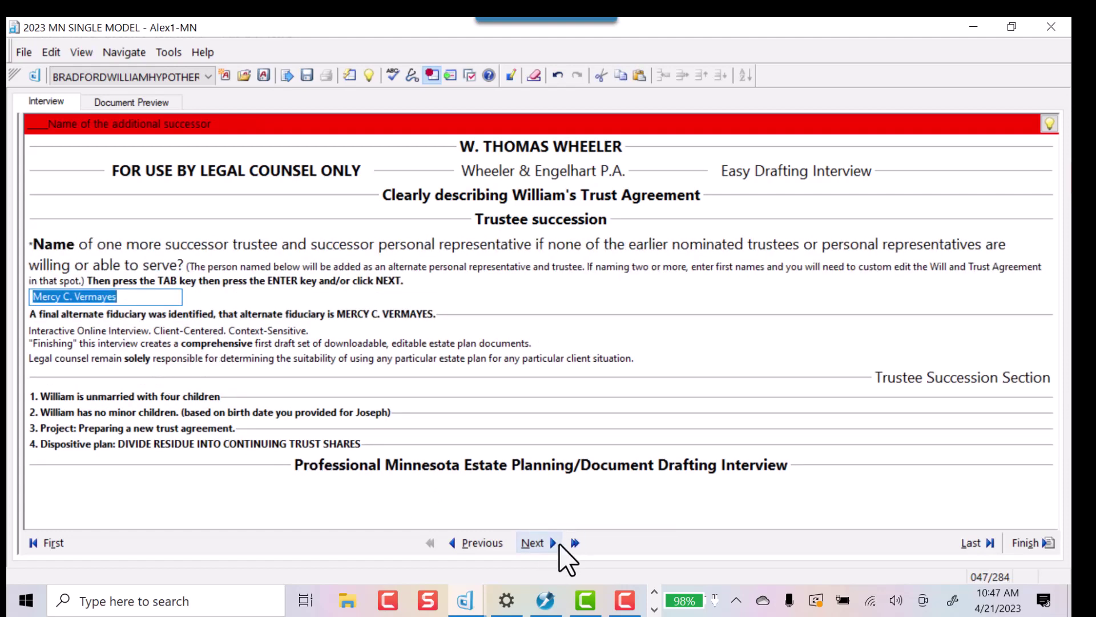
{"action": "key", "text": "Tab"}
{"action": "key", "text": "Return"}
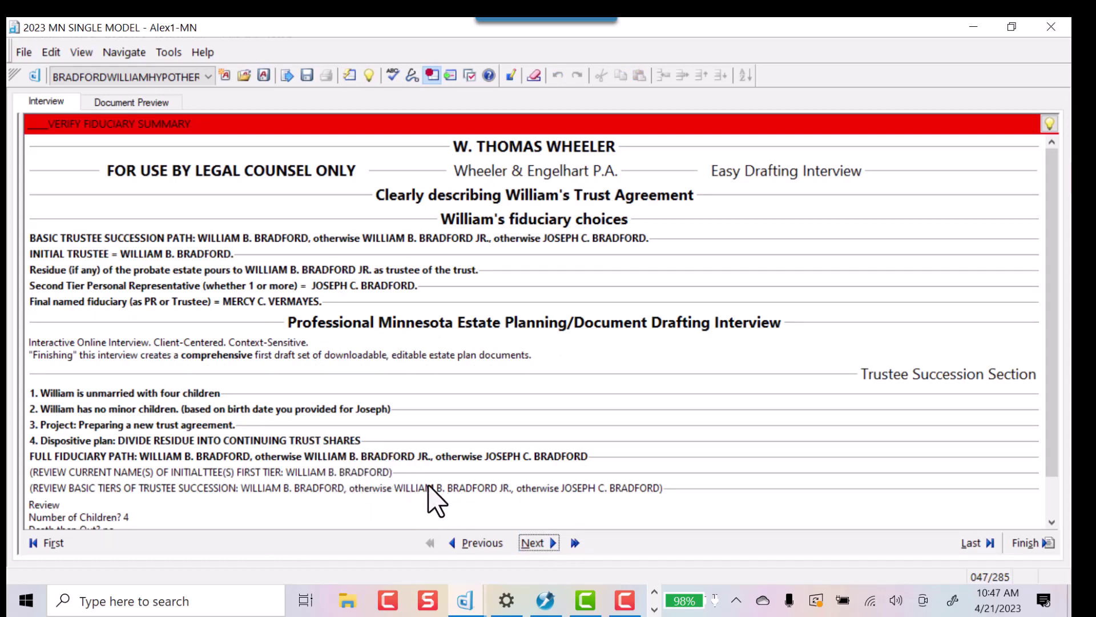
{"action": "key", "text": "Return"}
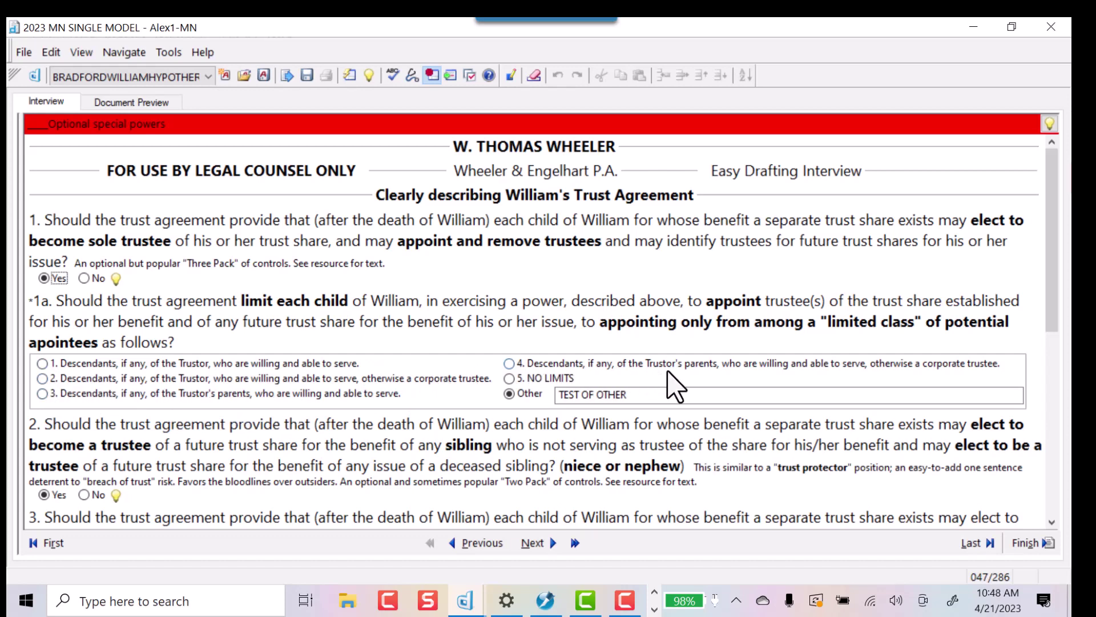
Set both limited-class questions, 1a and 3a, to NO LIMITS, keeping Yes for the children's optional trustee powers and No for a minimum age
{"action": "left_click", "coordinate": [509, 378]}
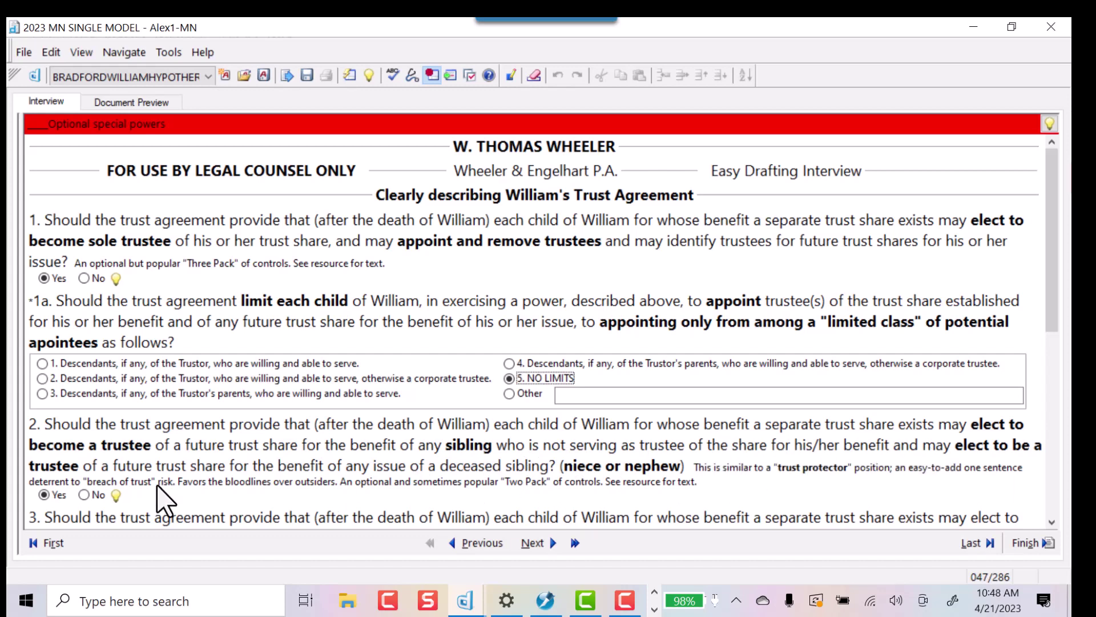
{"action": "scroll", "coordinate": [398, 488], "scroll_direction": "down", "scroll_amount": 3}
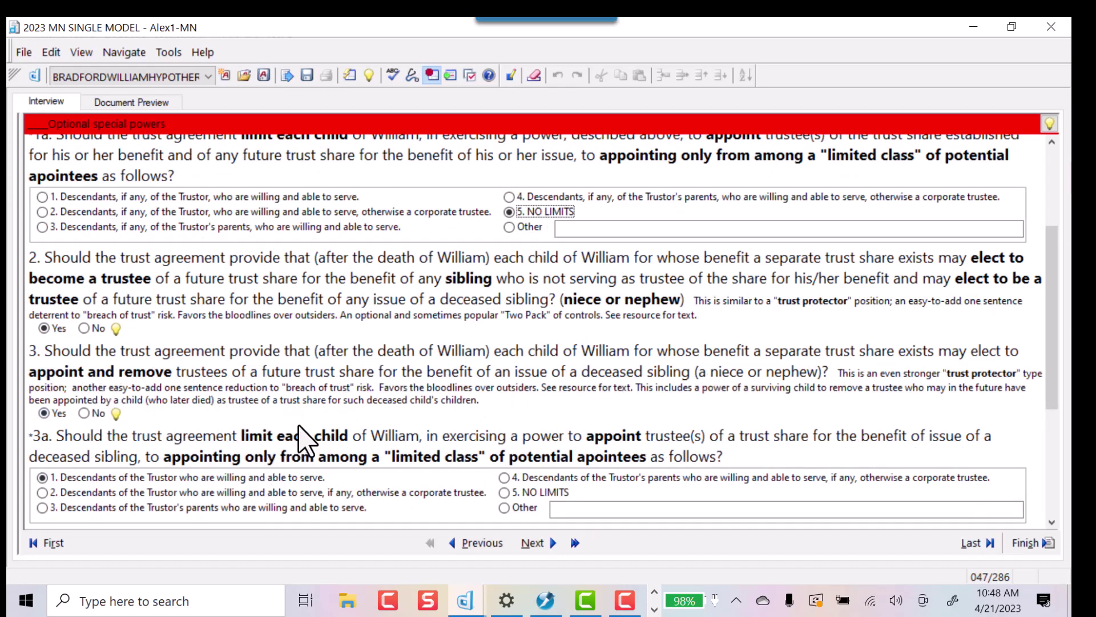
{"action": "scroll", "coordinate": [307, 440], "scroll_direction": "down", "scroll_amount": 3}
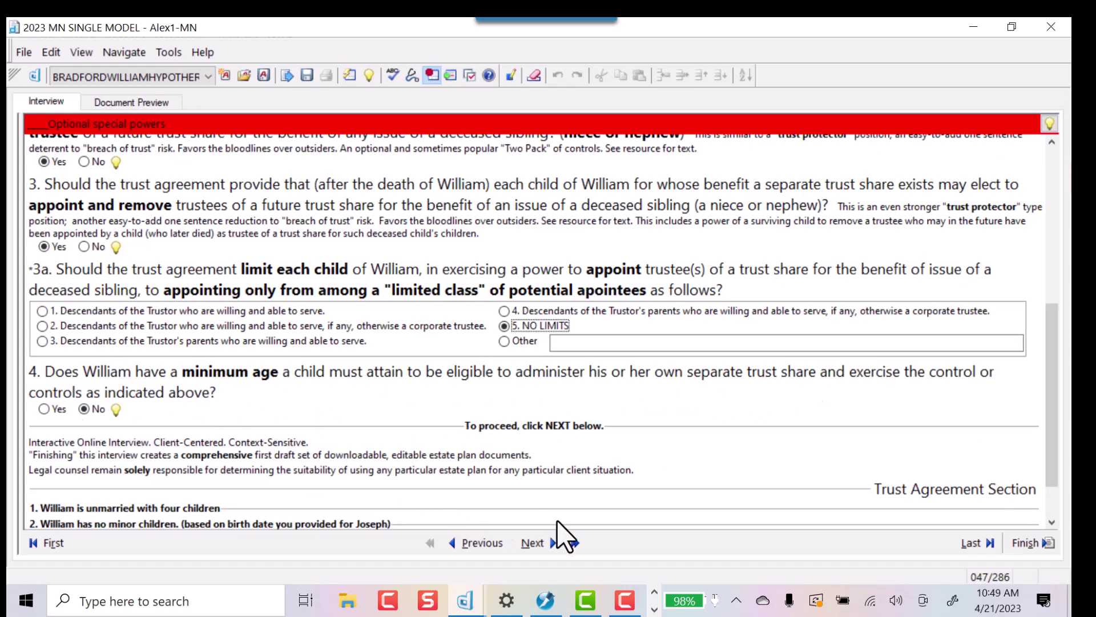
{"action": "left_click", "coordinate": [542, 542]}
{"action": "left_click", "coordinate": [548, 544]}
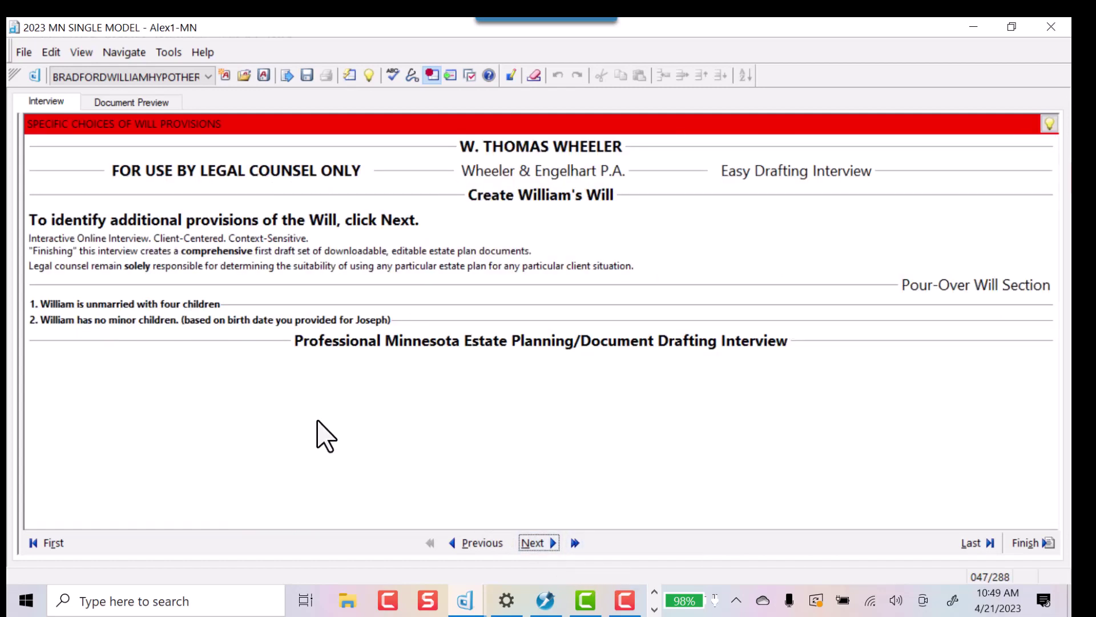
For the will, keep No for a limited testamentary power and religious preamble, and the current trust agreement's terms if the pour-over fails
{"action": "left_click", "coordinate": [556, 545]}
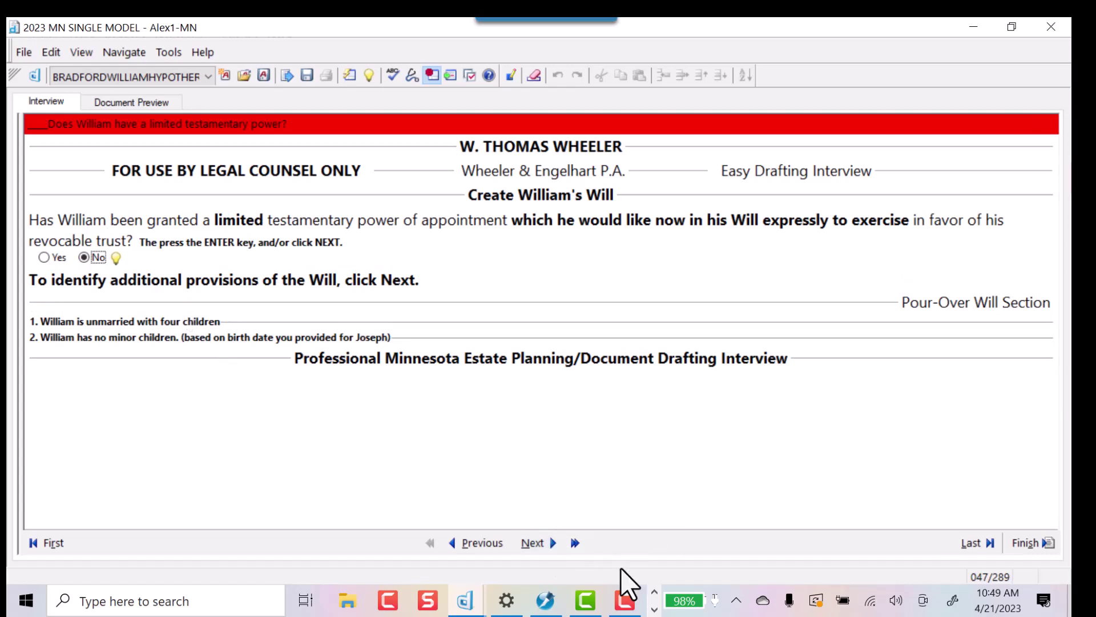
{"action": "left_click", "coordinate": [553, 543]}
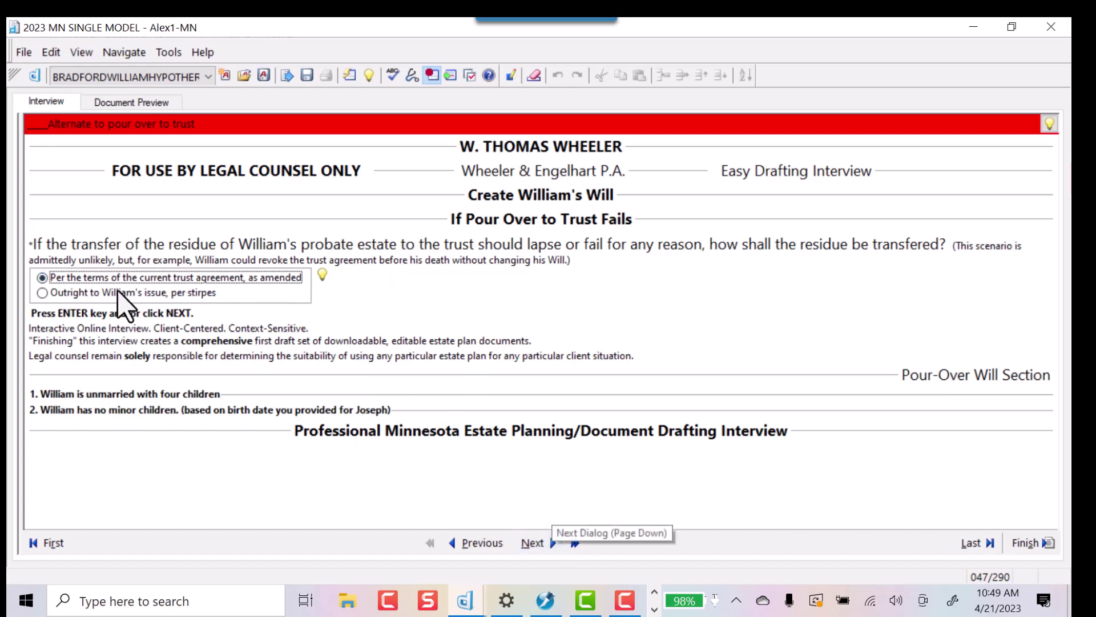
{"action": "key", "text": "Return"}
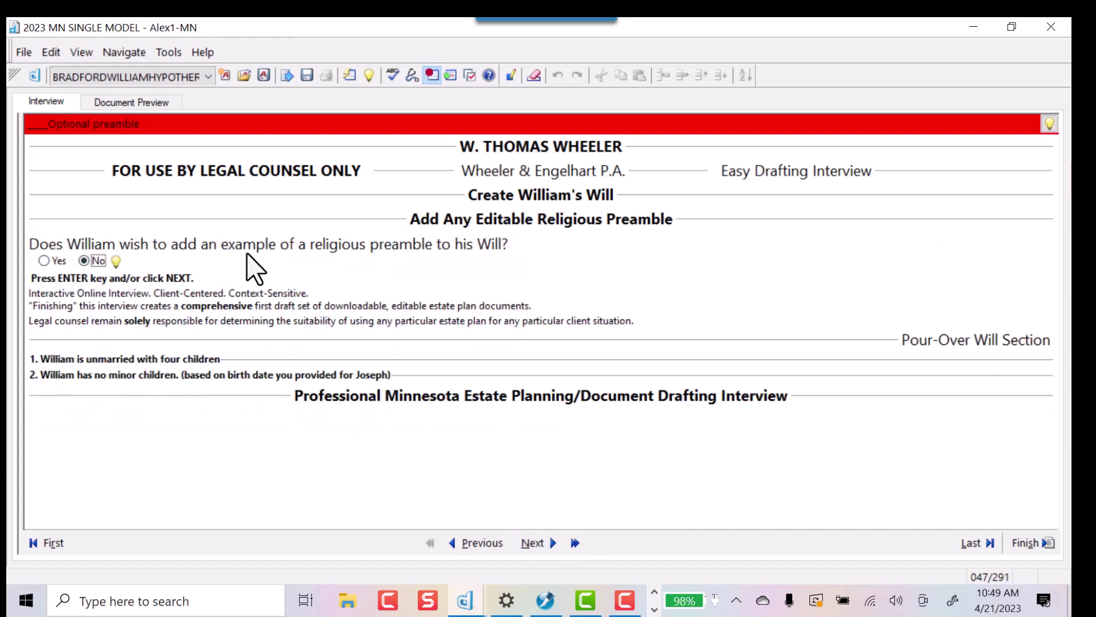
{"action": "left_click", "coordinate": [552, 541]}
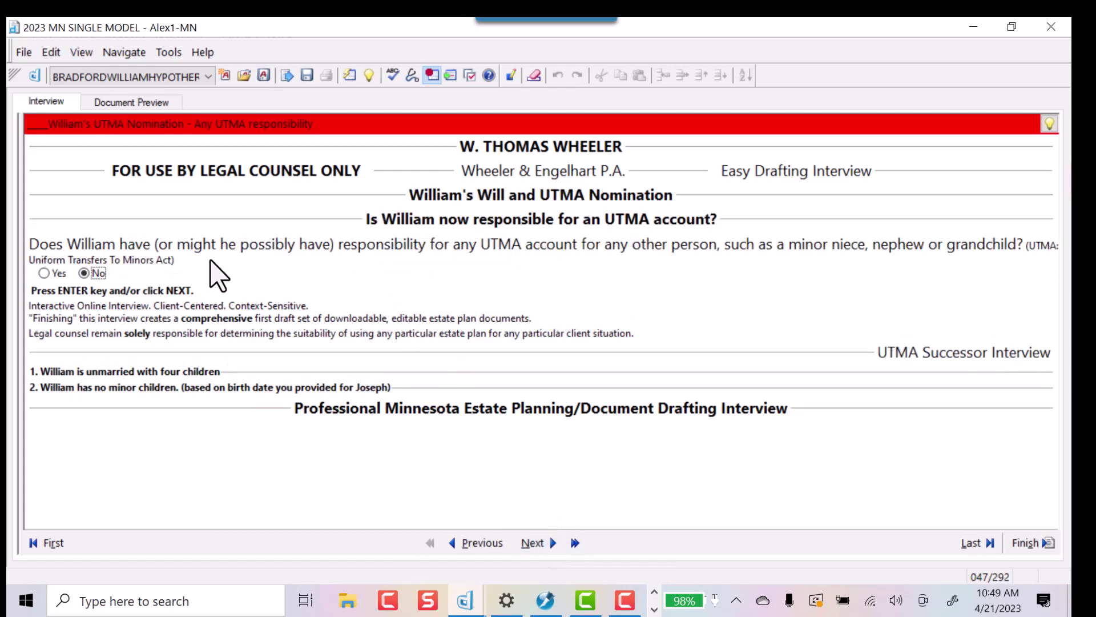
Keep No for UTMA account responsibility, and keep the two entered witnesses to the will
{"action": "left_click", "coordinate": [552, 542]}
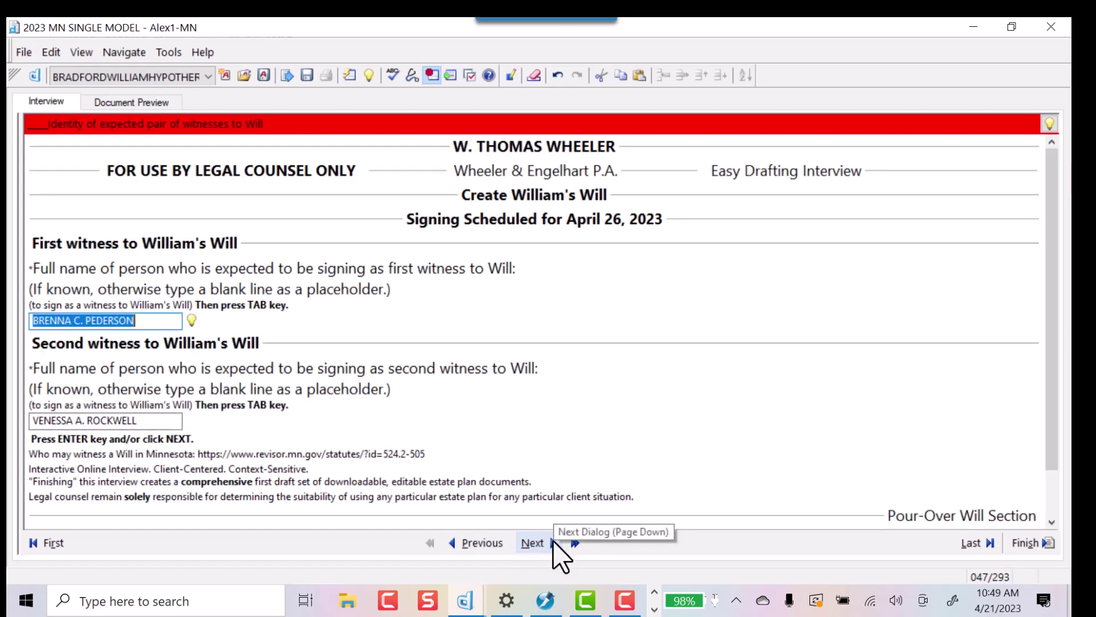
{"action": "left_click", "coordinate": [553, 541]}
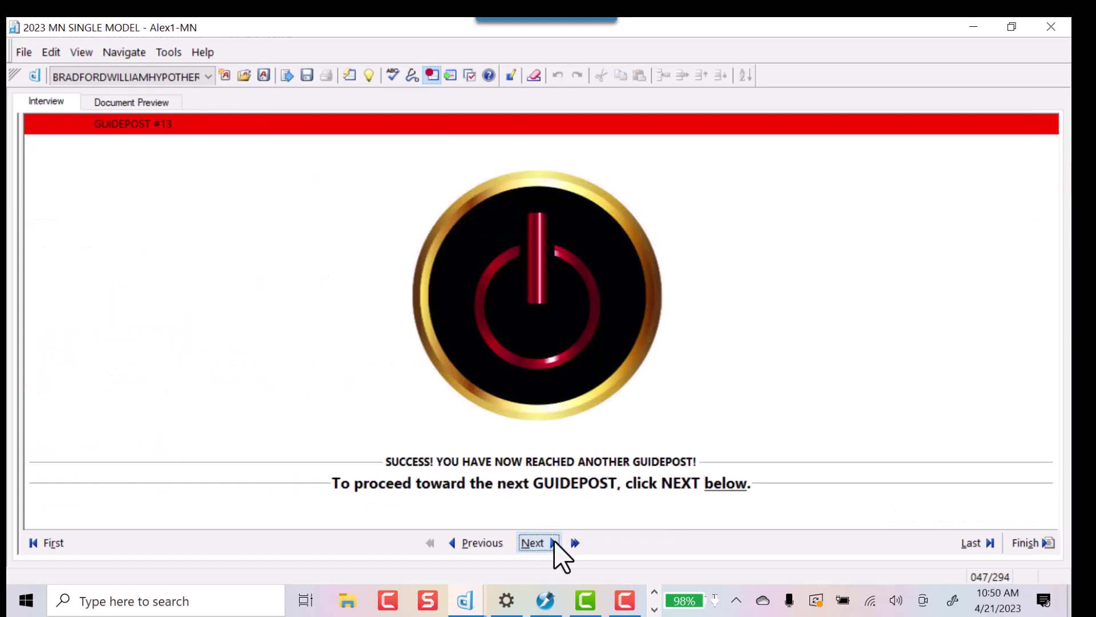
{"action": "left_click", "coordinate": [554, 541]}
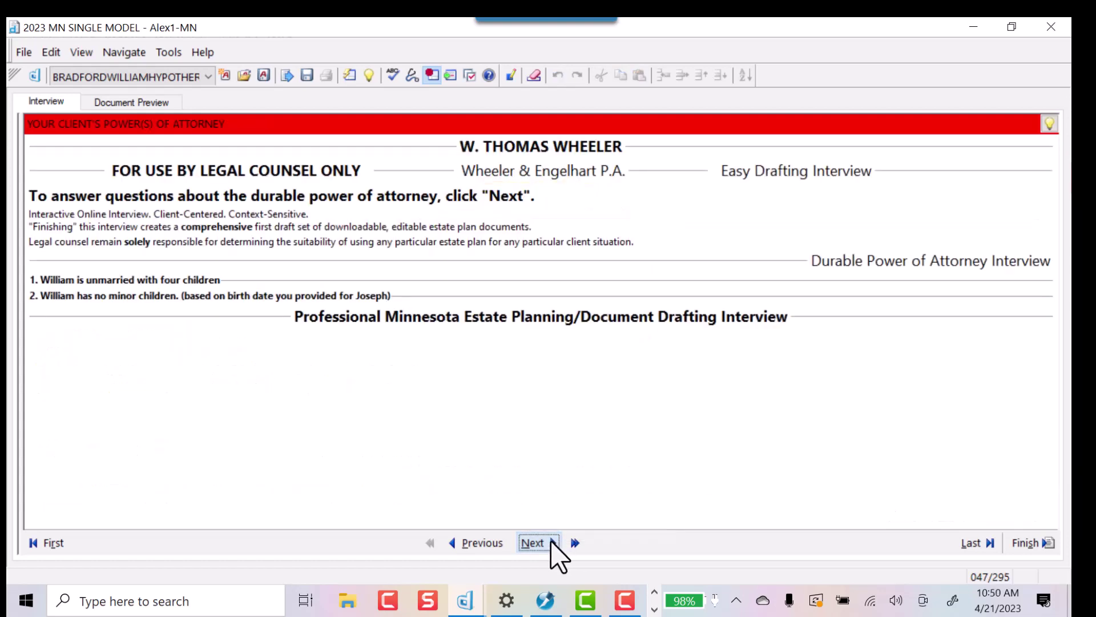
Keep Yes for a new Minnesota Statutory Short Form Durable Power of Attorney, with the client's namesake son as first choice attorney-in-fact
{"action": "left_click", "coordinate": [554, 541]}
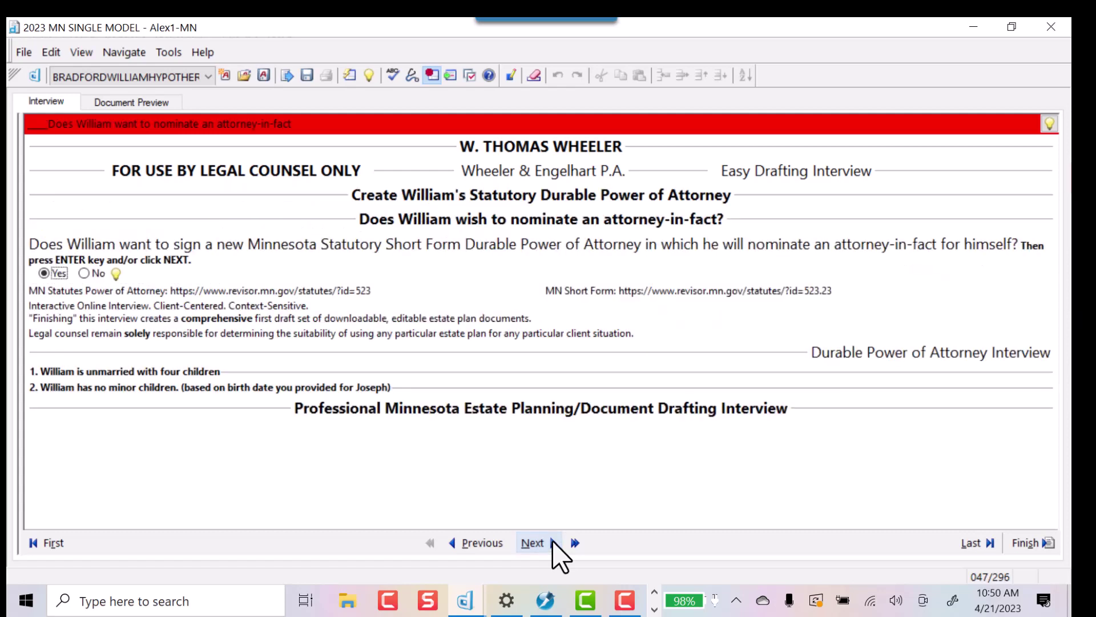
{"action": "left_click", "coordinate": [561, 541]}
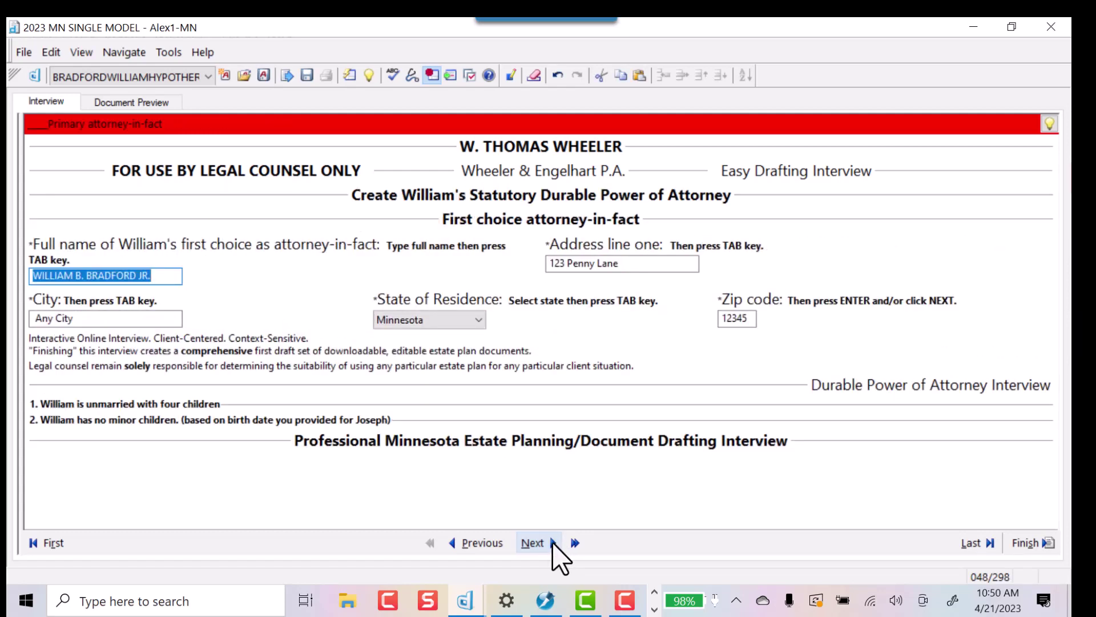
{"action": "left_click", "coordinate": [553, 543]}
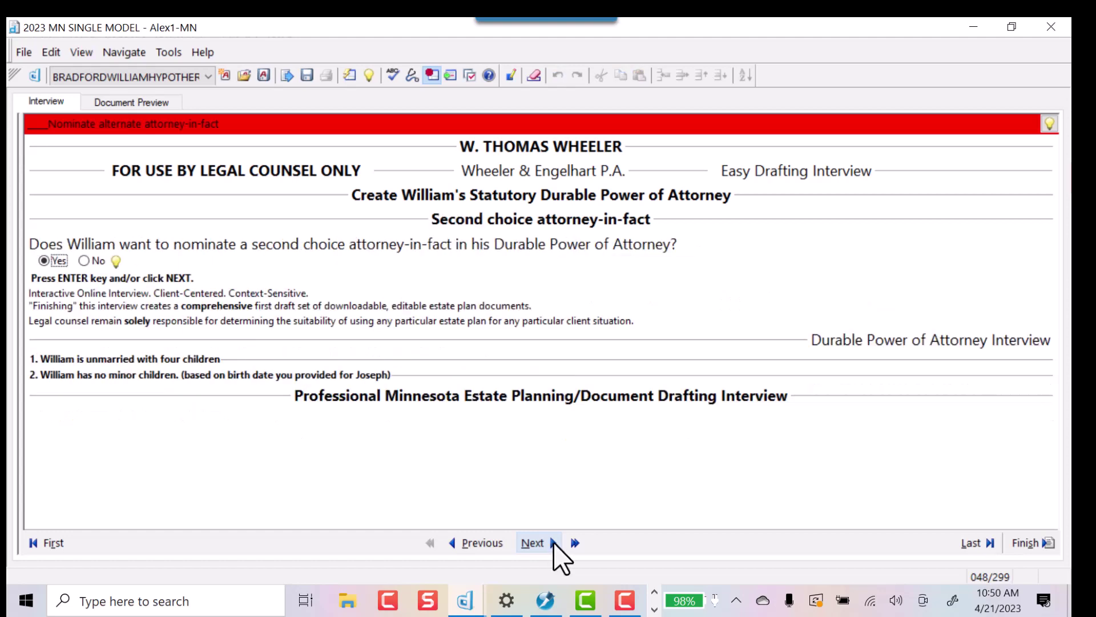
Keep the second and third choice attorneys-in-fact as entered, and Yes for presenting a common law general durable power of attorney
{"action": "left_click", "coordinate": [553, 543]}
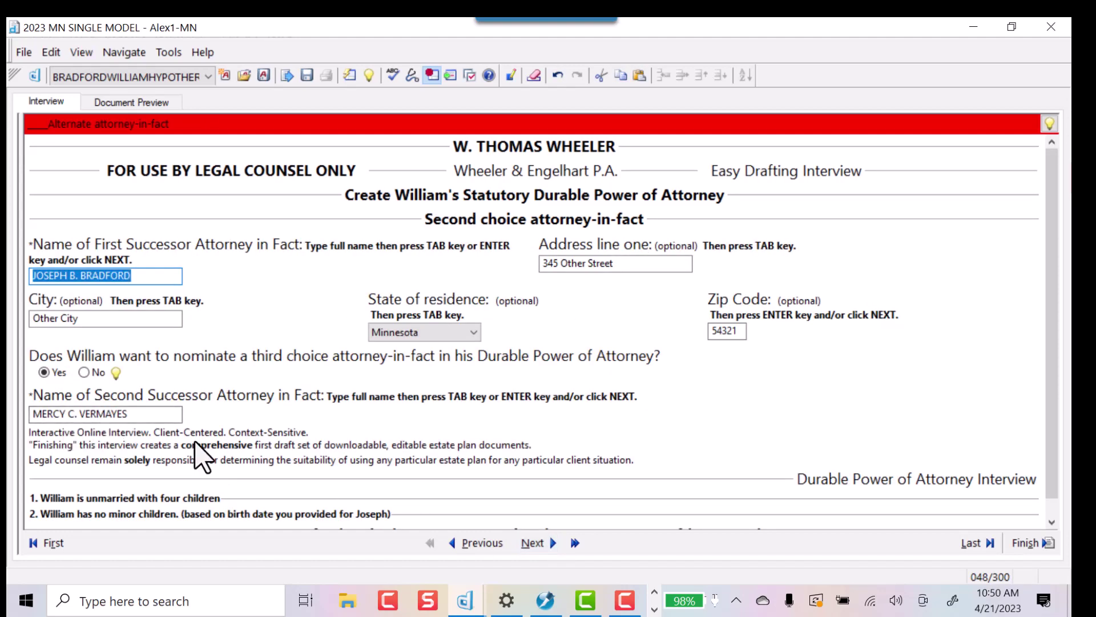
{"action": "left_click", "coordinate": [552, 544]}
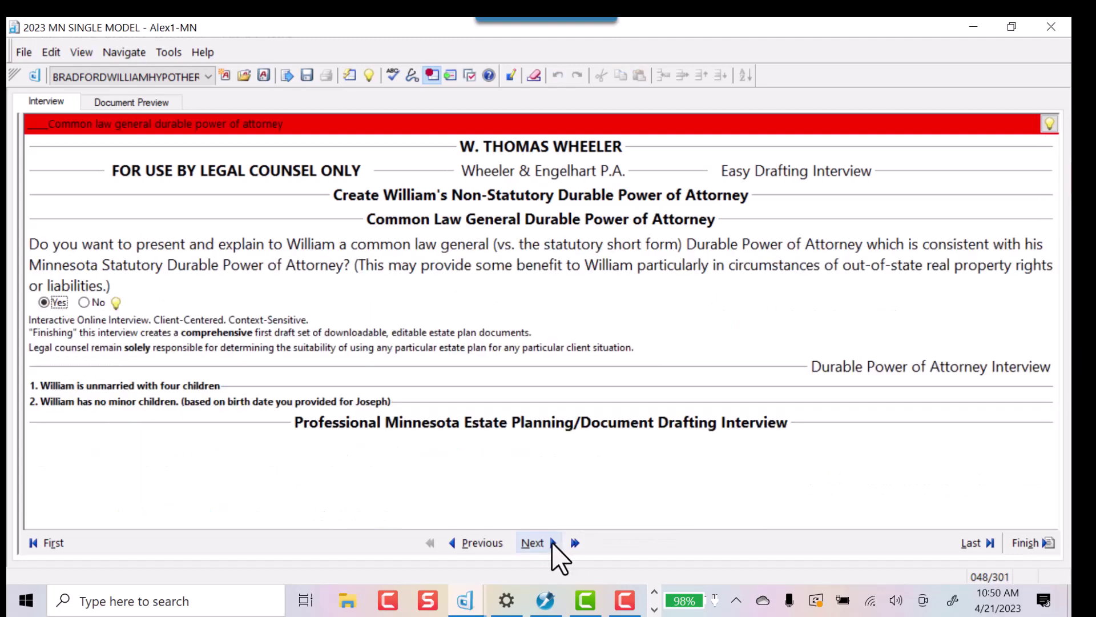
{"action": "left_click", "coordinate": [552, 544]}
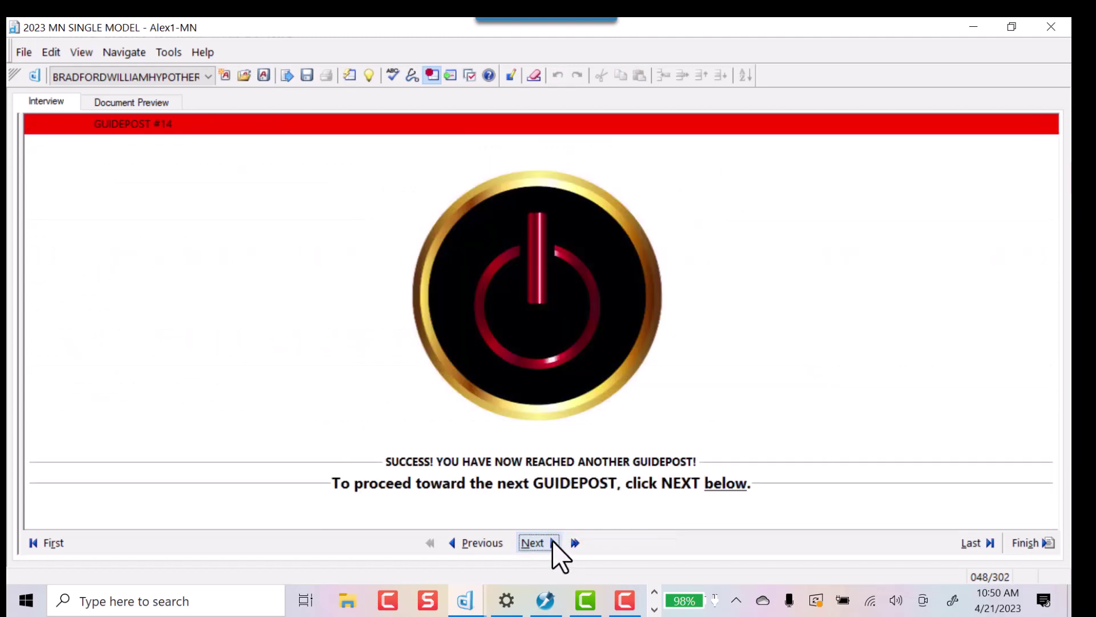
{"action": "left_click", "coordinate": [551, 544]}
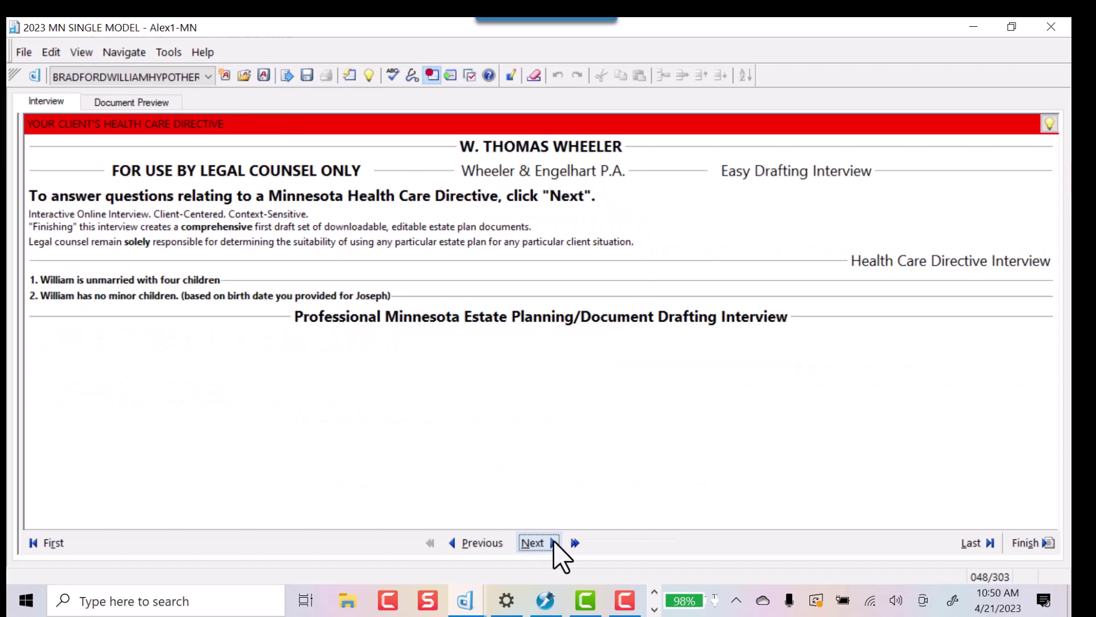
For the health care directive, keep all children as Health Care Agent, with no alternate and no preferred physician, hospital or care facility
{"action": "left_click", "coordinate": [552, 544]}
{"action": "left_click", "coordinate": [553, 544]}
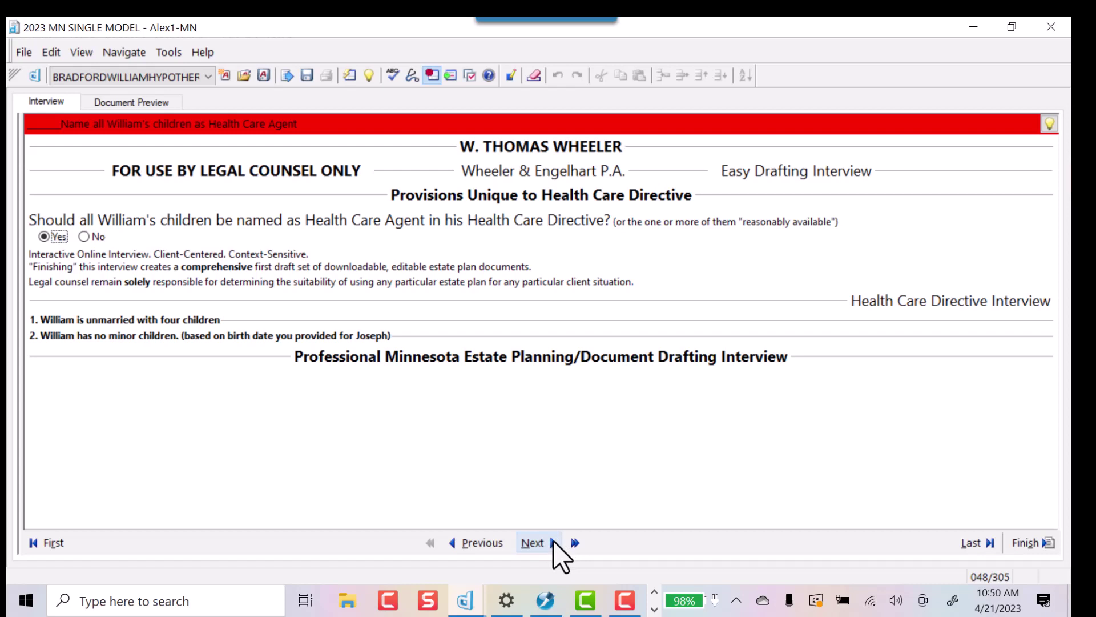
{"action": "left_click", "coordinate": [553, 544]}
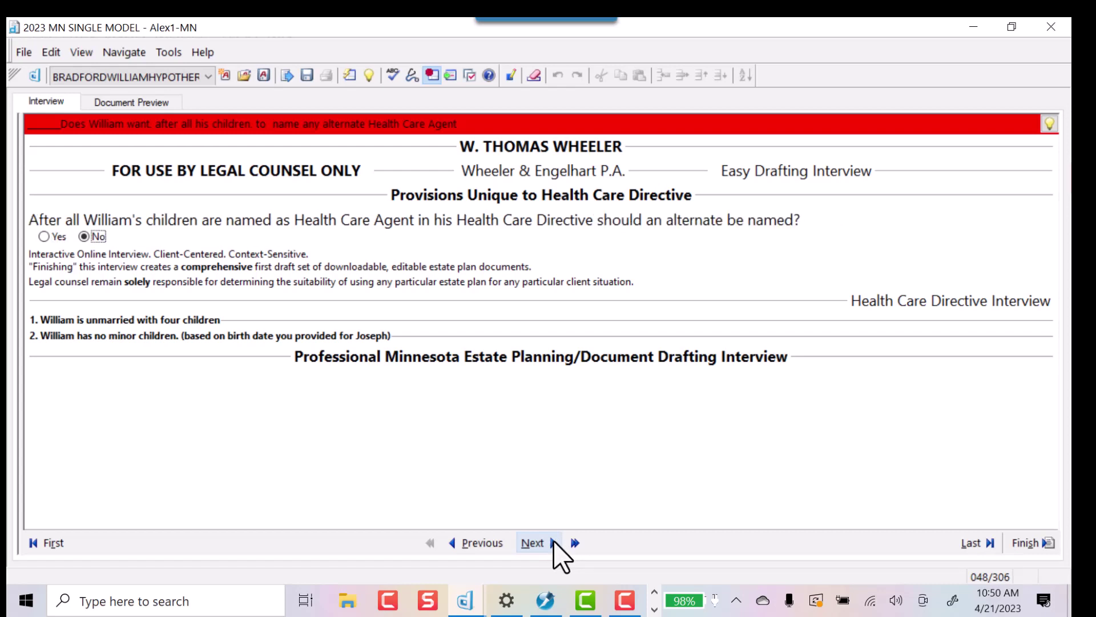
{"action": "left_click", "coordinate": [553, 544]}
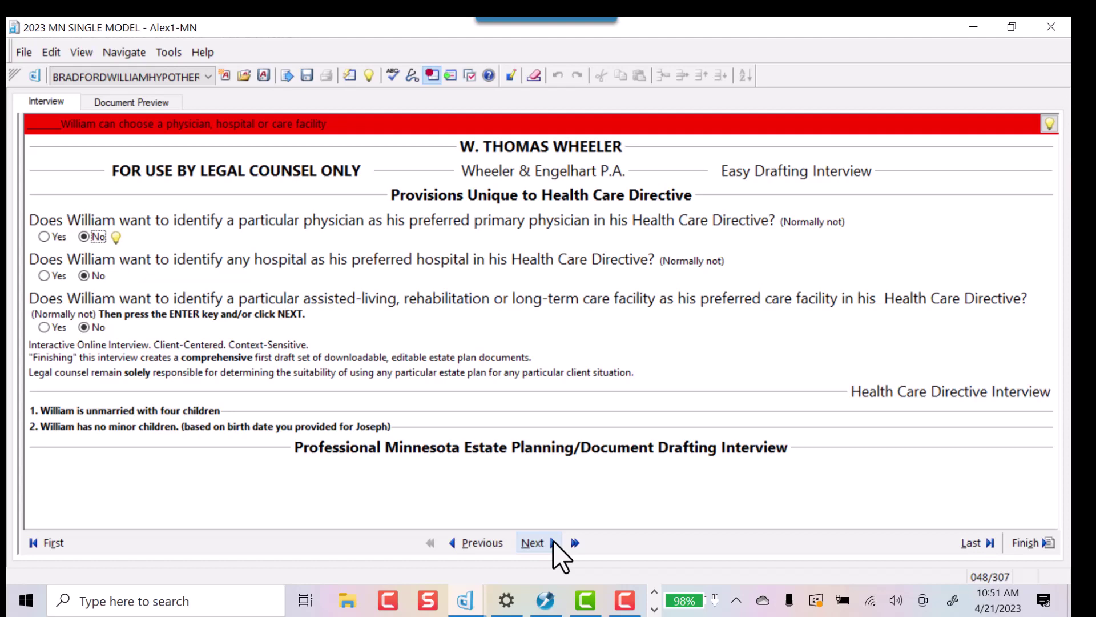
{"action": "left_click", "coordinate": [553, 543]}
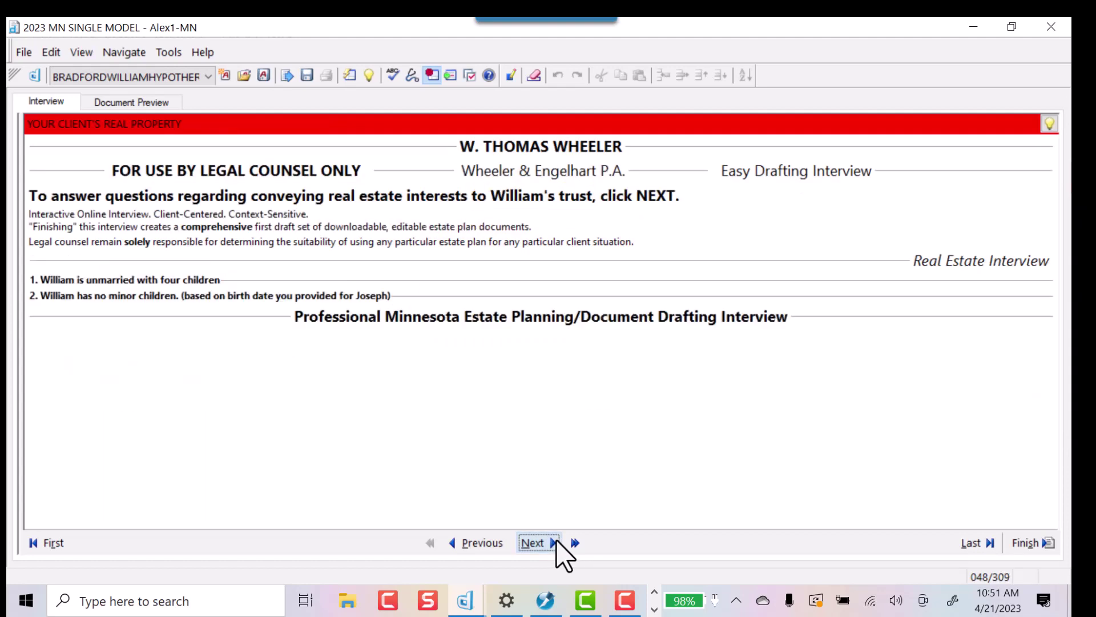
Keep Yes for conveying Minnesota real estate to the trust, and add the survivorship affidavit, remarriage and partial sale inquiries to the title factors
{"action": "left_click", "coordinate": [552, 543]}
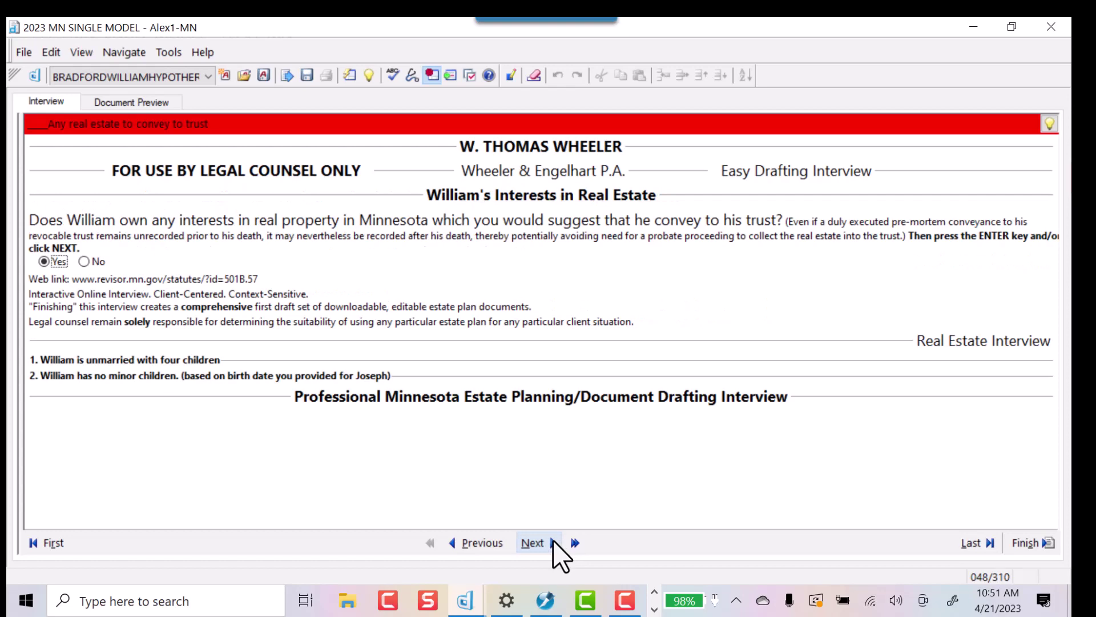
{"action": "left_click", "coordinate": [553, 544]}
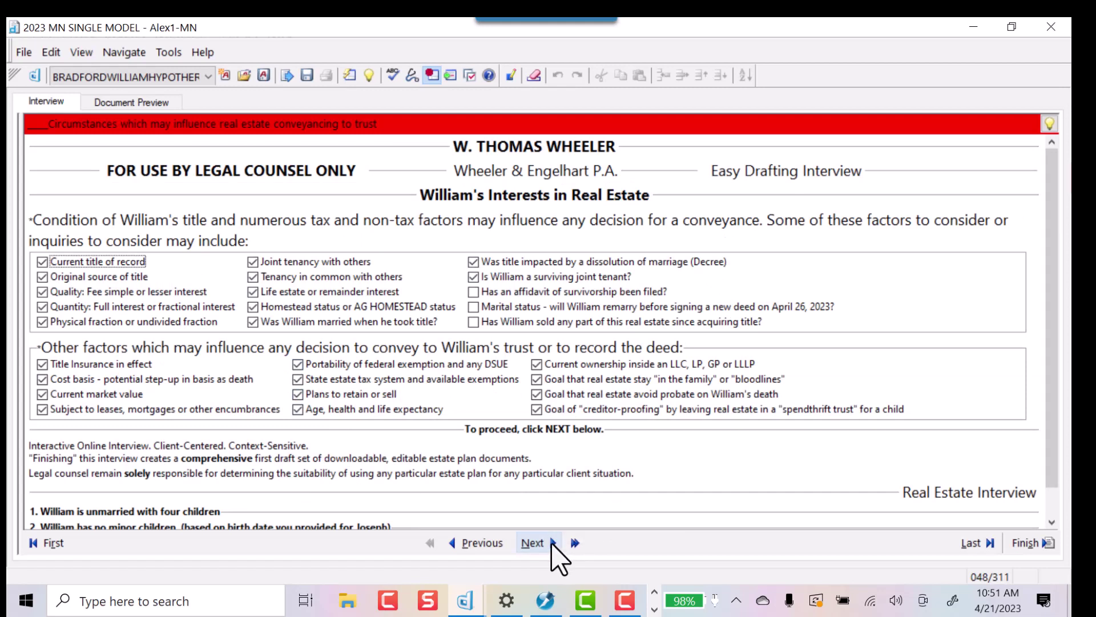
{"action": "left_click", "coordinate": [474, 292]}
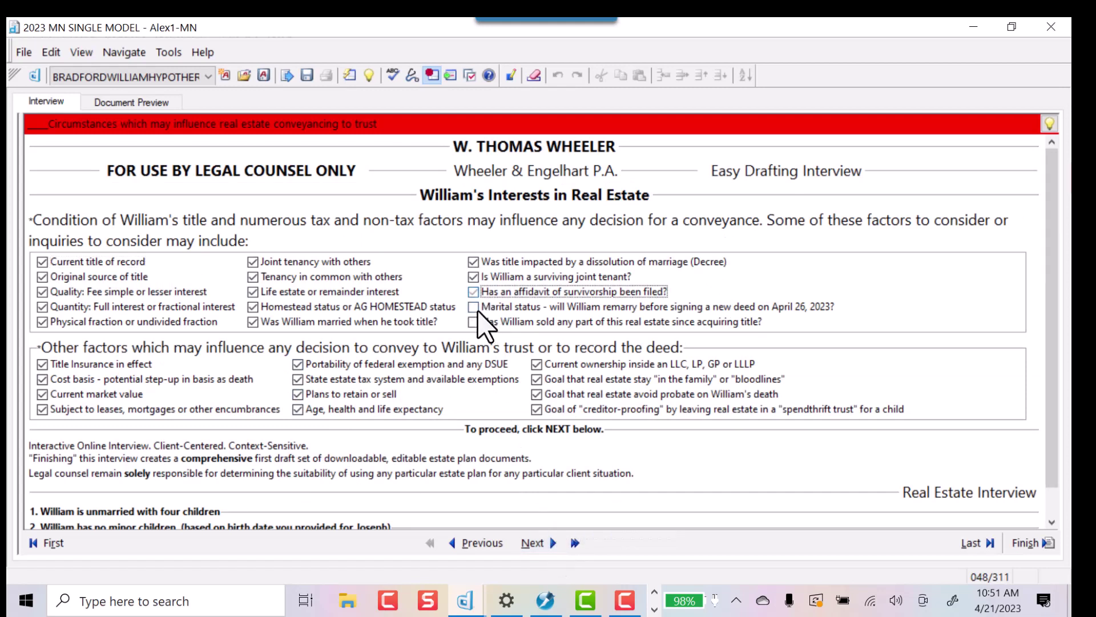
{"action": "left_click", "coordinate": [474, 307]}
{"action": "left_click", "coordinate": [474, 322]}
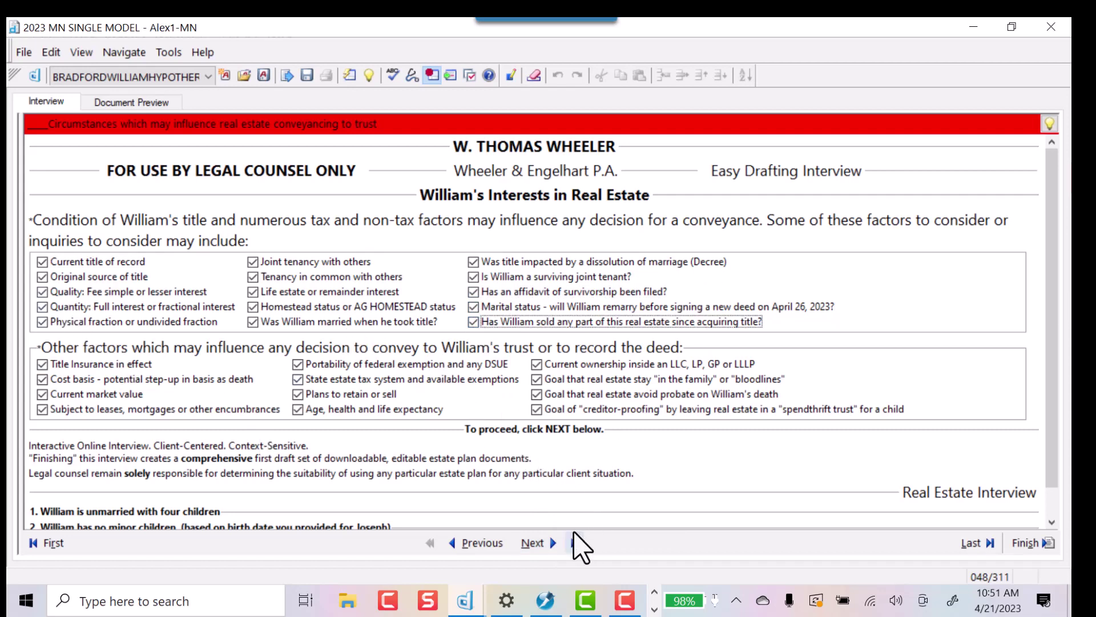
{"action": "left_click", "coordinate": [534, 543]}
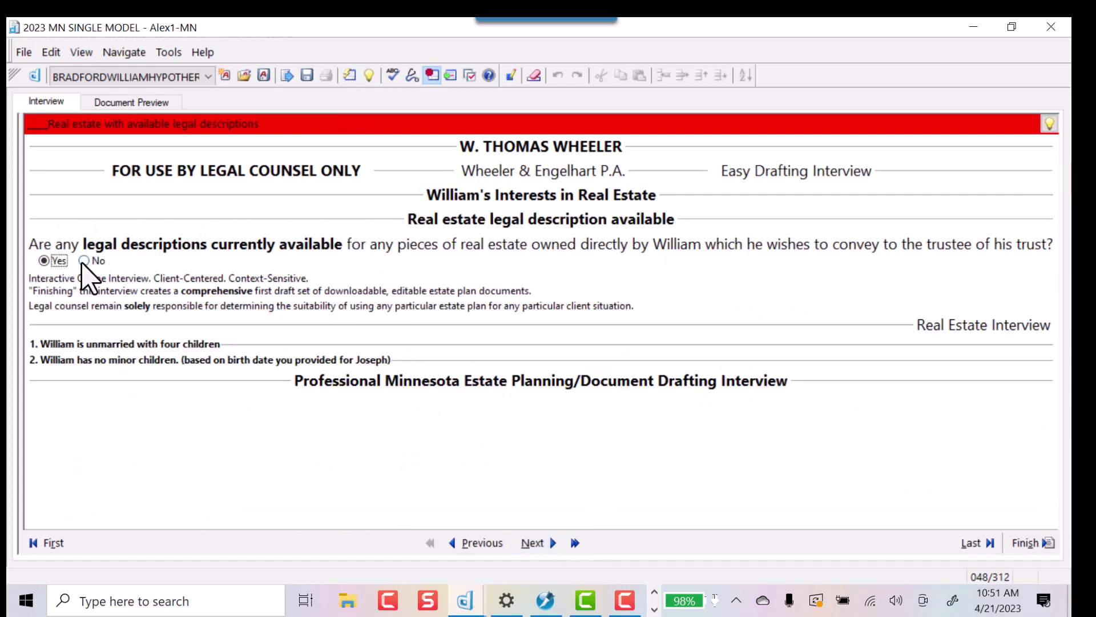
Keep Yes for available legal descriptions, with the Home Farm parcel in Faribault County and the Cabin parcel in St. Louis County as entered
{"action": "left_click", "coordinate": [553, 543]}
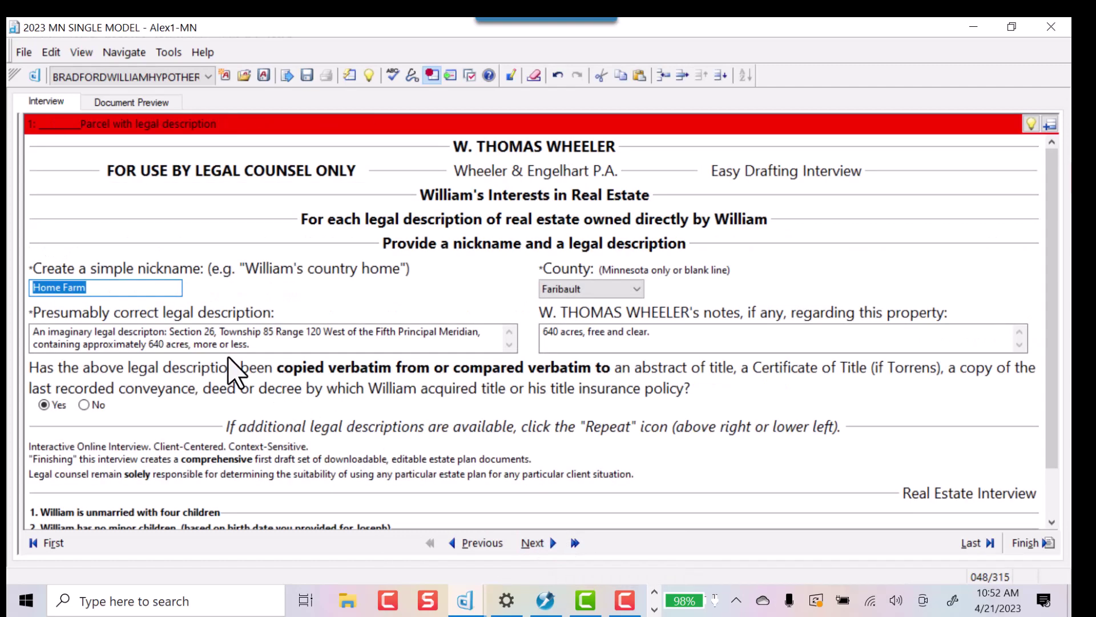
{"action": "left_click", "coordinate": [118, 288]}
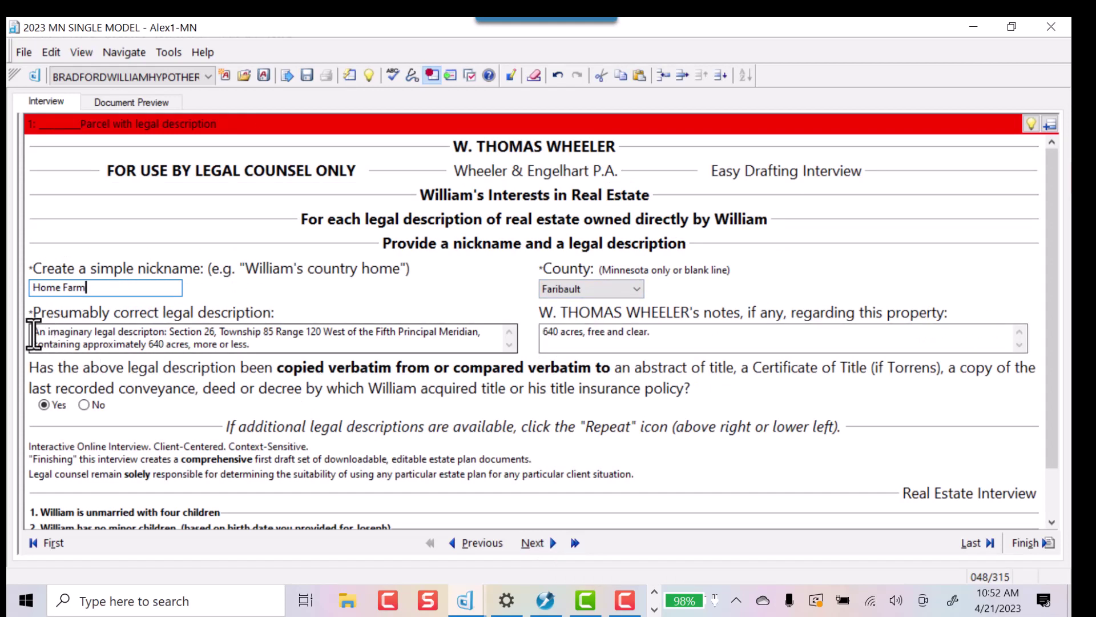
{"action": "left_click_drag", "start_coordinate": [33, 331], "coordinate": [175, 331]}
{"action": "left_click", "coordinate": [293, 332]}
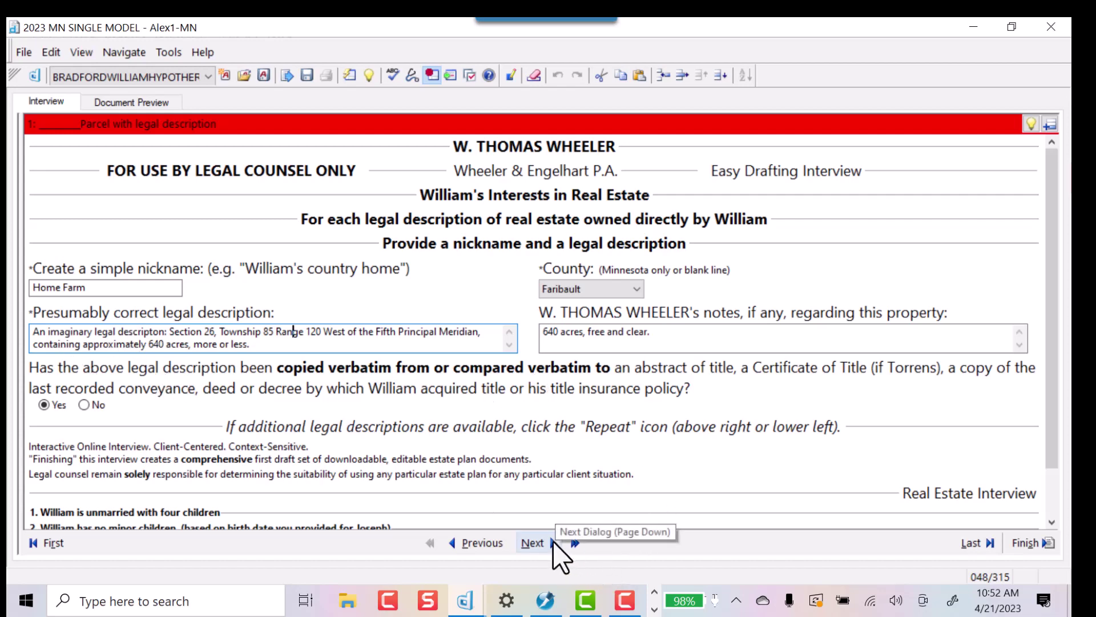
{"action": "left_click", "coordinate": [605, 537]}
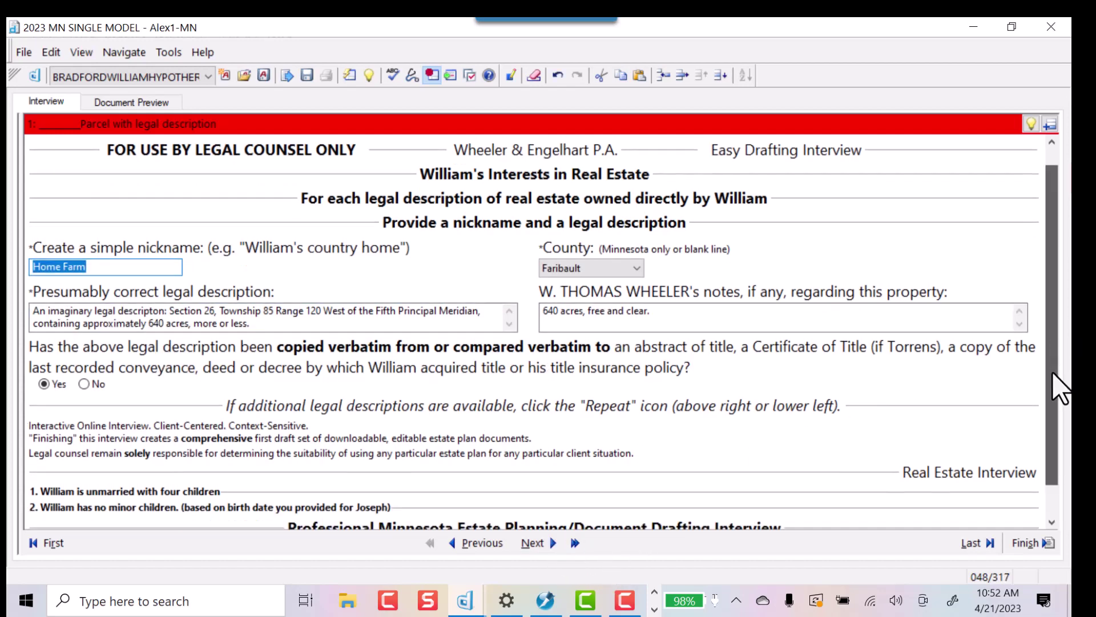
{"action": "scroll", "coordinate": [1057, 386], "scroll_direction": "down", "scroll_amount": 1}
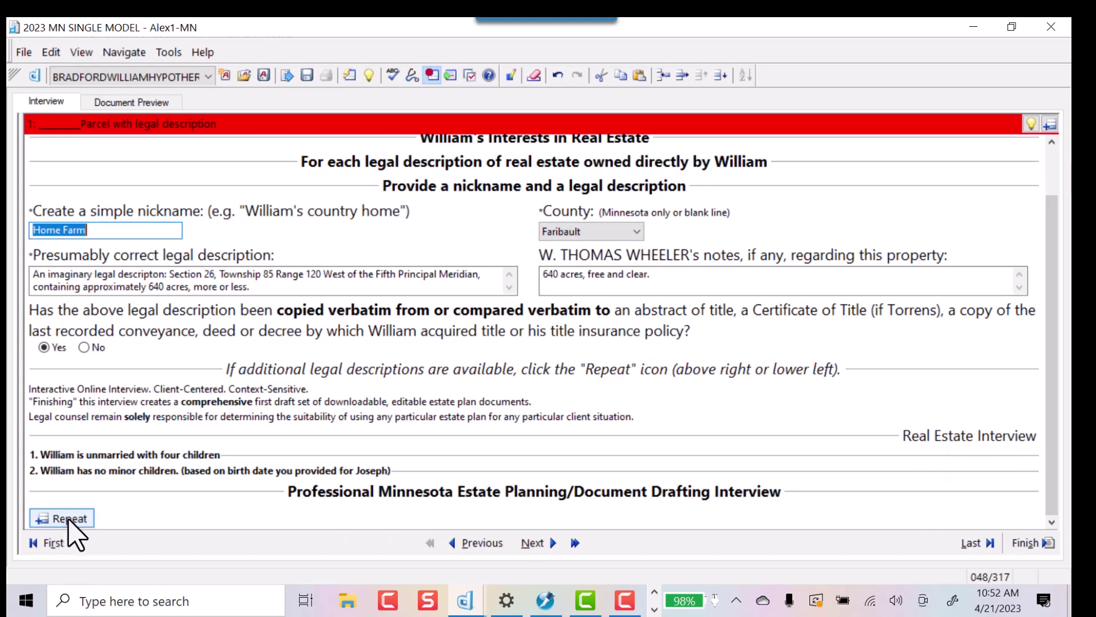
{"action": "left_click", "coordinate": [552, 539]}
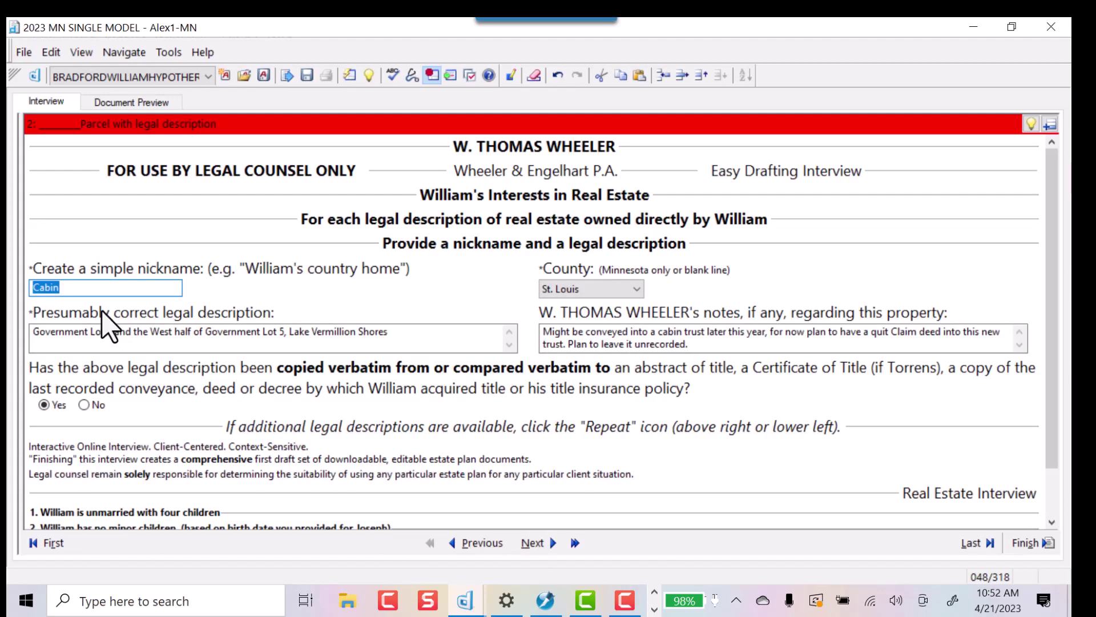
{"action": "left_click", "coordinate": [80, 291]}
{"action": "left_click", "coordinate": [540, 542]}
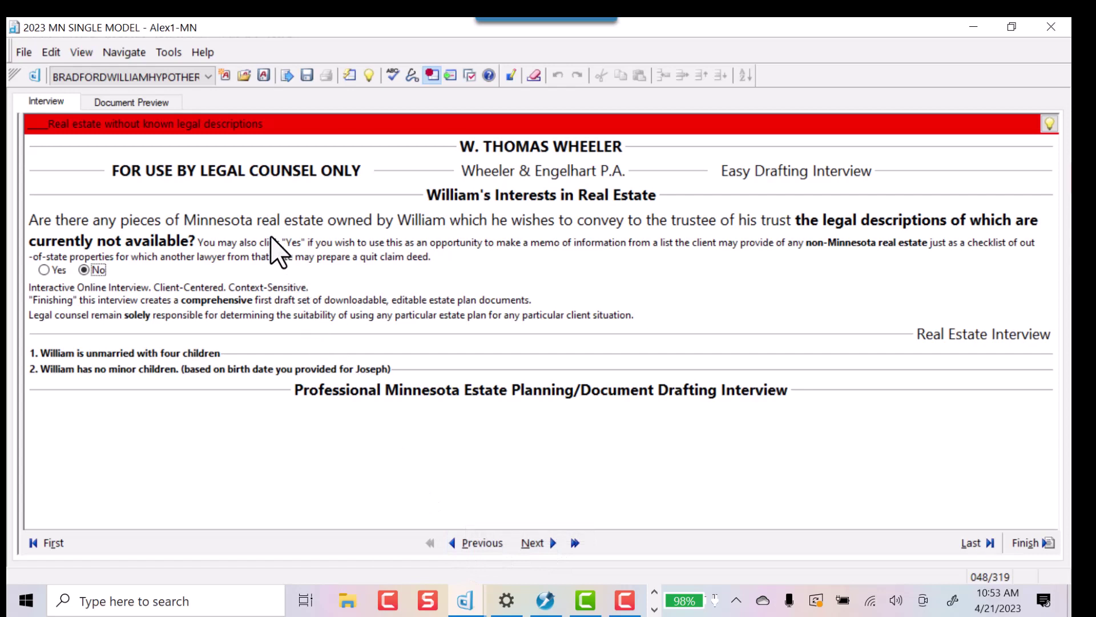
Keep No for real estate without available legal descriptions and No for recording the trust deeds in the very near future
{"action": "left_click", "coordinate": [569, 544]}
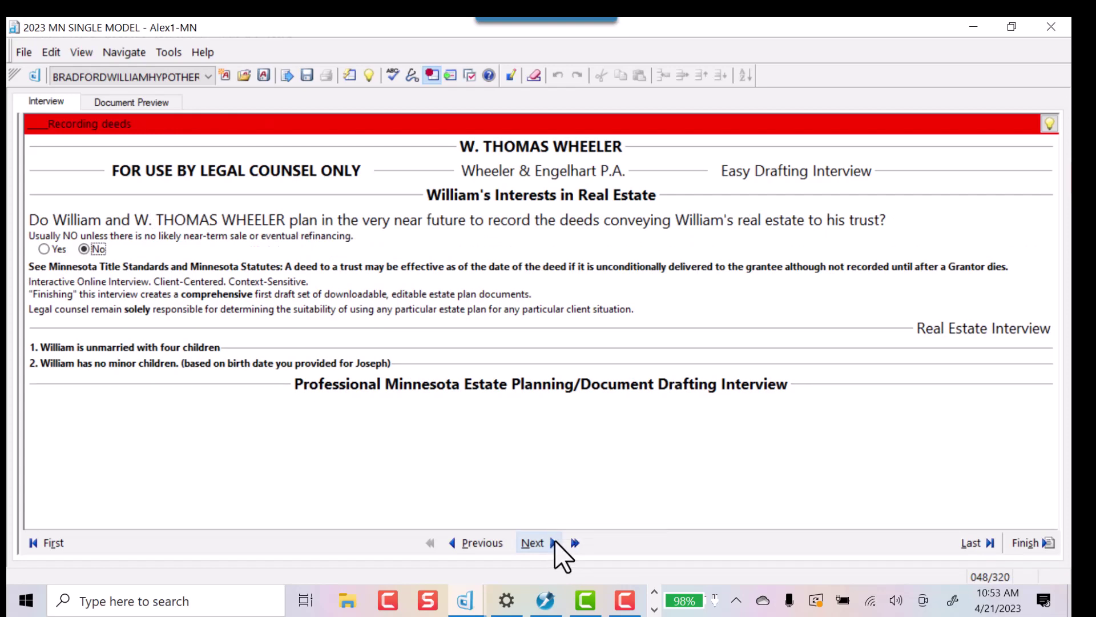
{"action": "left_click", "coordinate": [553, 544]}
{"action": "left_click", "coordinate": [553, 543]}
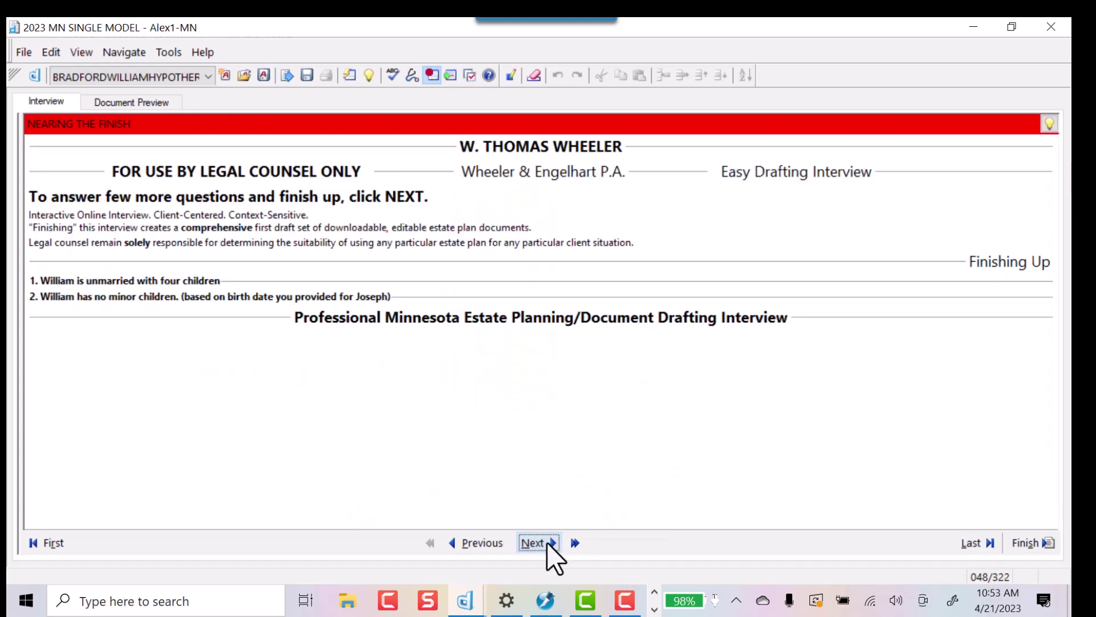
Keep Yes for a statement for professional services, with an amount of $5,400.00 and no law firm tax identification number
{"action": "left_click", "coordinate": [551, 544]}
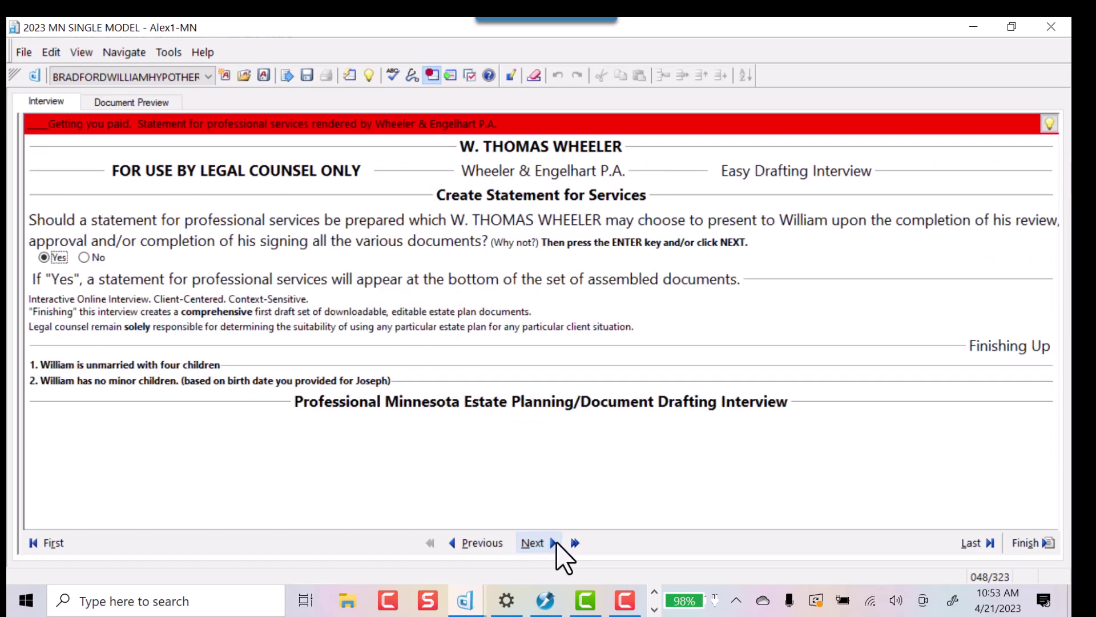
{"action": "left_click", "coordinate": [554, 544]}
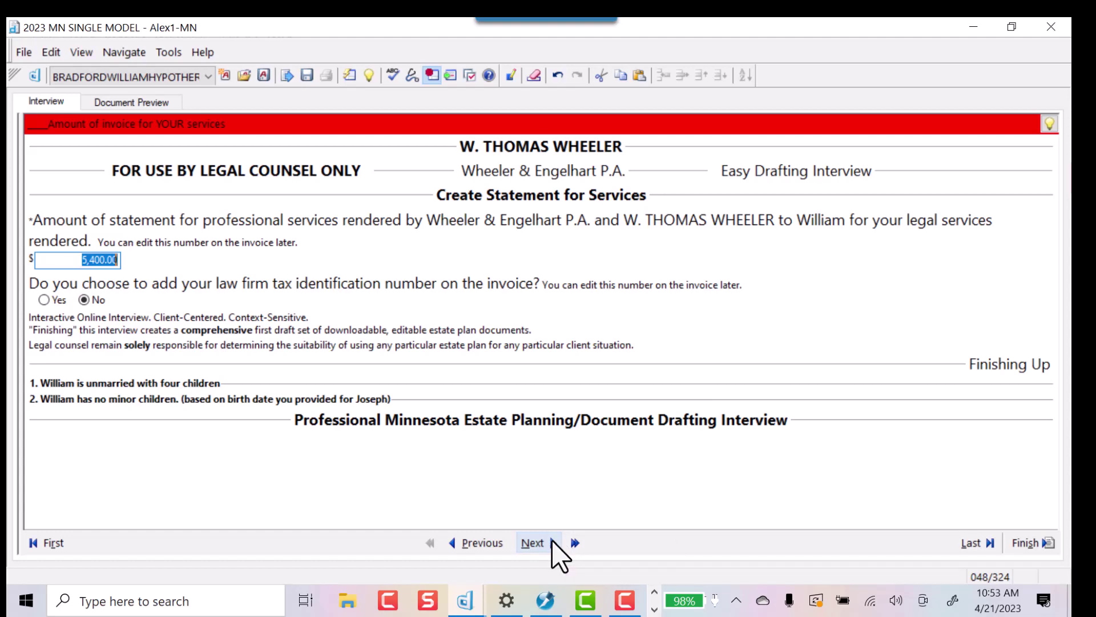
{"action": "left_click", "coordinate": [553, 542]}
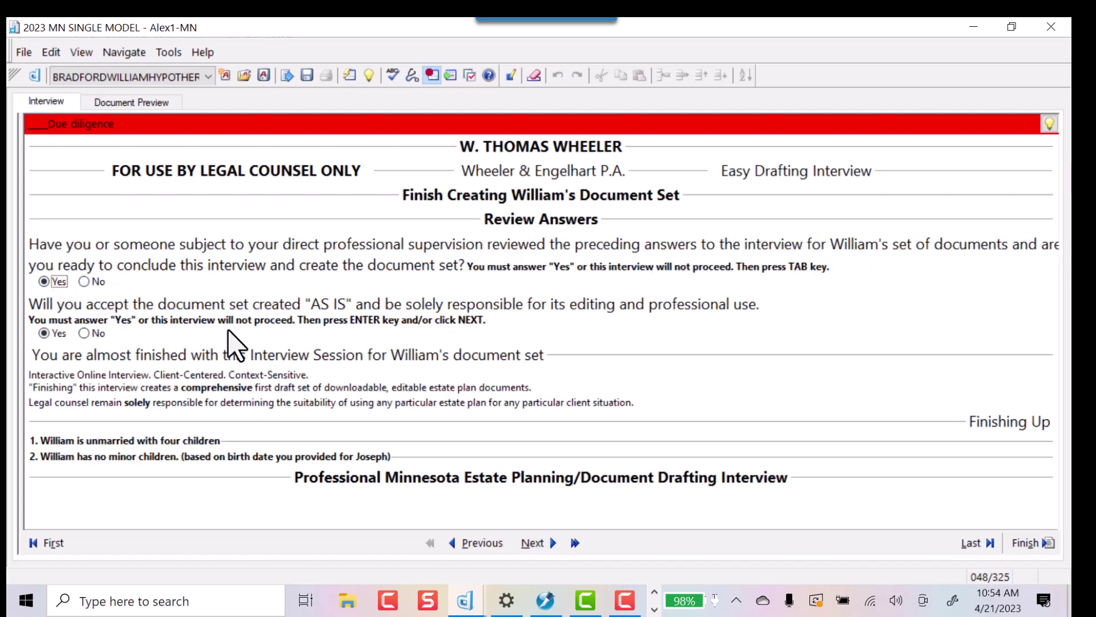
Keep Yes for both due diligence questions on reviewed answers and "AS IS" acceptance, and advance past the final guidepost to the closing message
{"action": "left_click", "coordinate": [549, 543]}
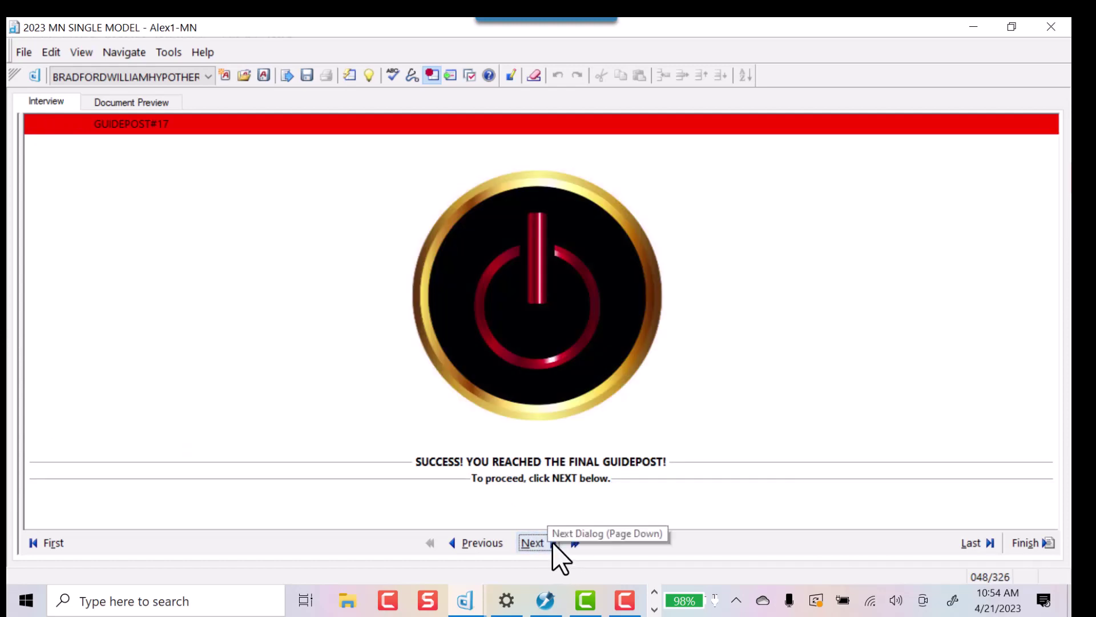
{"action": "left_click", "coordinate": [553, 543]}
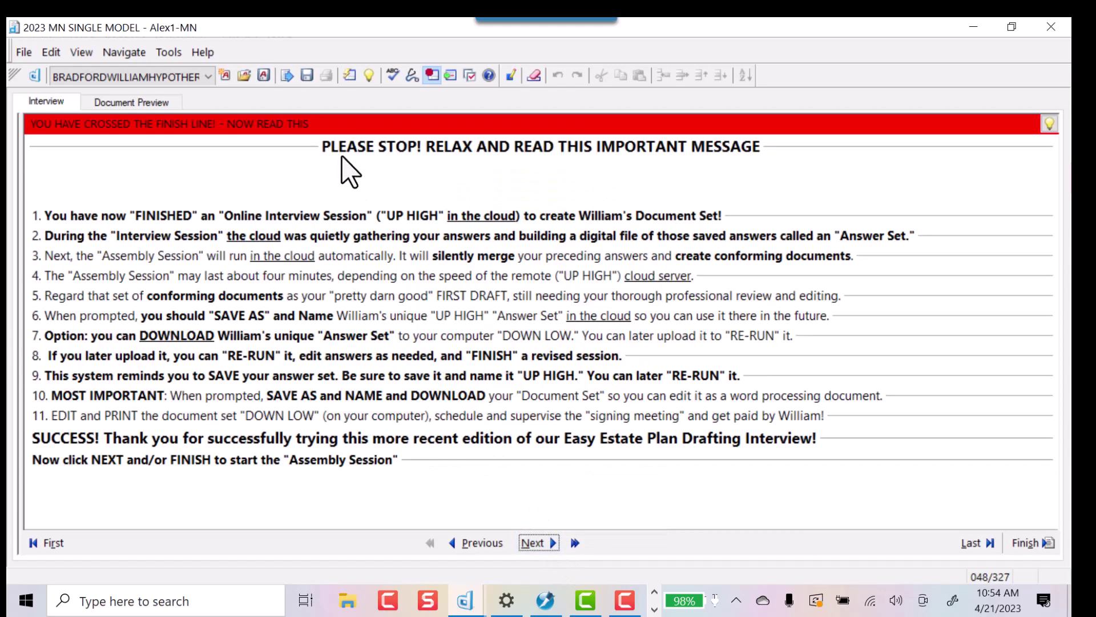